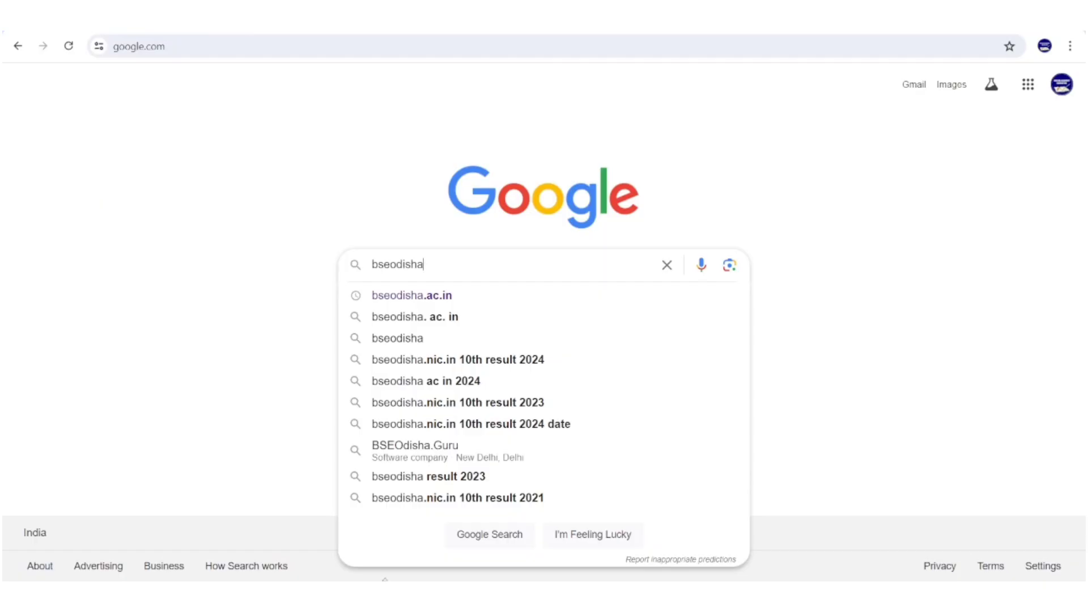
- Search Google for bseodisha and pick the bseodisha.ac.in suggestion
{"action": "left_click", "coordinate": [457, 296]}
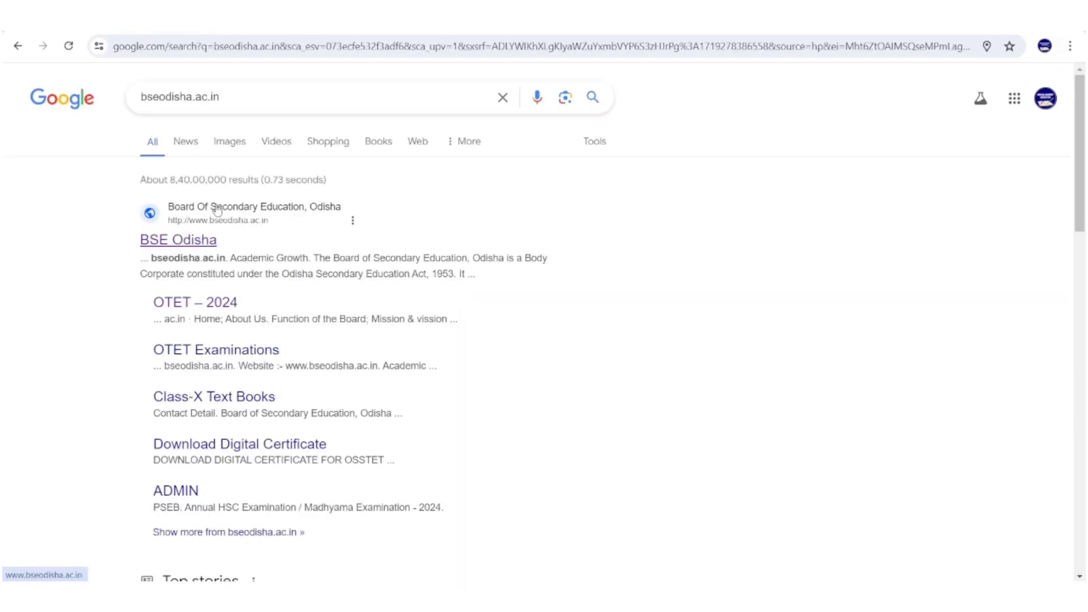
- Open bseodisha.ac.in from the results and expand Latest Updates with Read More
{"action": "left_click", "coordinate": [162, 245]}
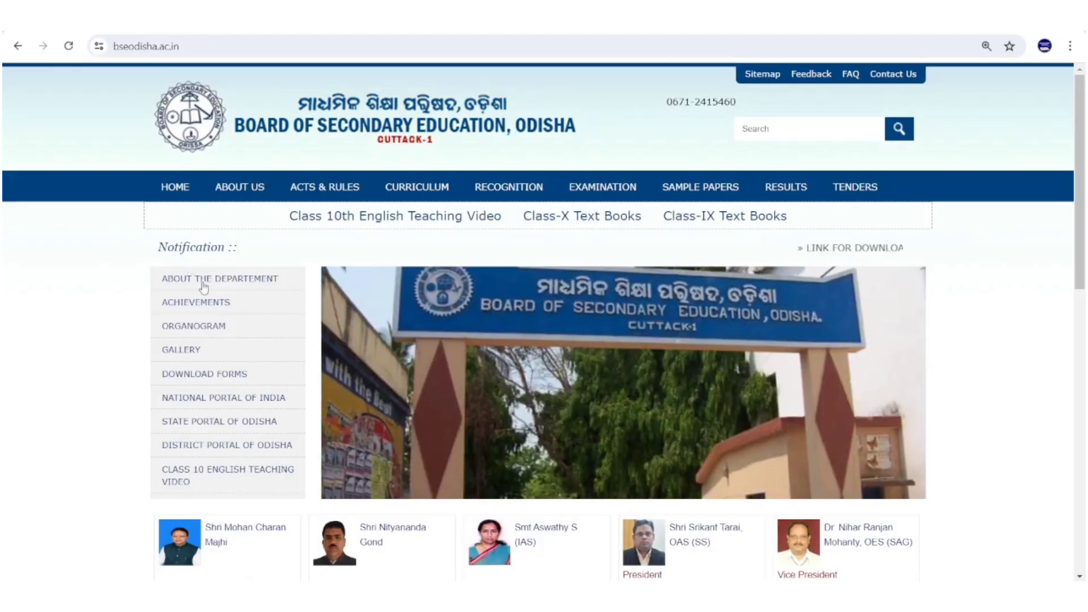
{"action": "scroll", "coordinate": [214, 302], "scroll_direction": "down", "scroll_amount": 3}
{"action": "scroll", "coordinate": [213, 303], "scroll_direction": "down", "scroll_amount": 4}
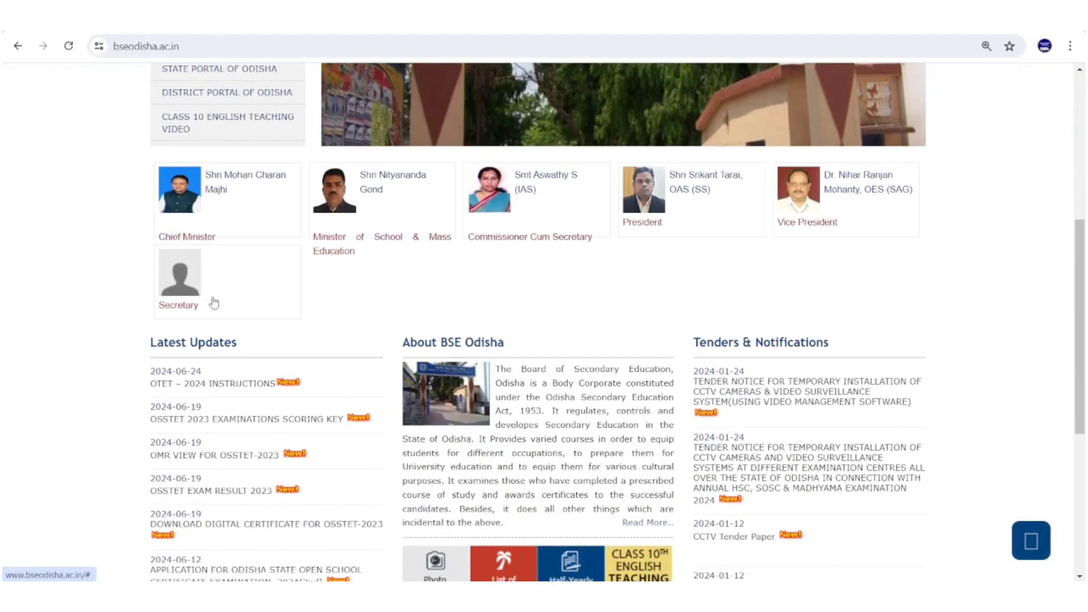
{"action": "scroll", "coordinate": [231, 349], "scroll_direction": "down", "scroll_amount": 1}
{"action": "scroll", "coordinate": [230, 349], "scroll_direction": "down", "scroll_amount": 2}
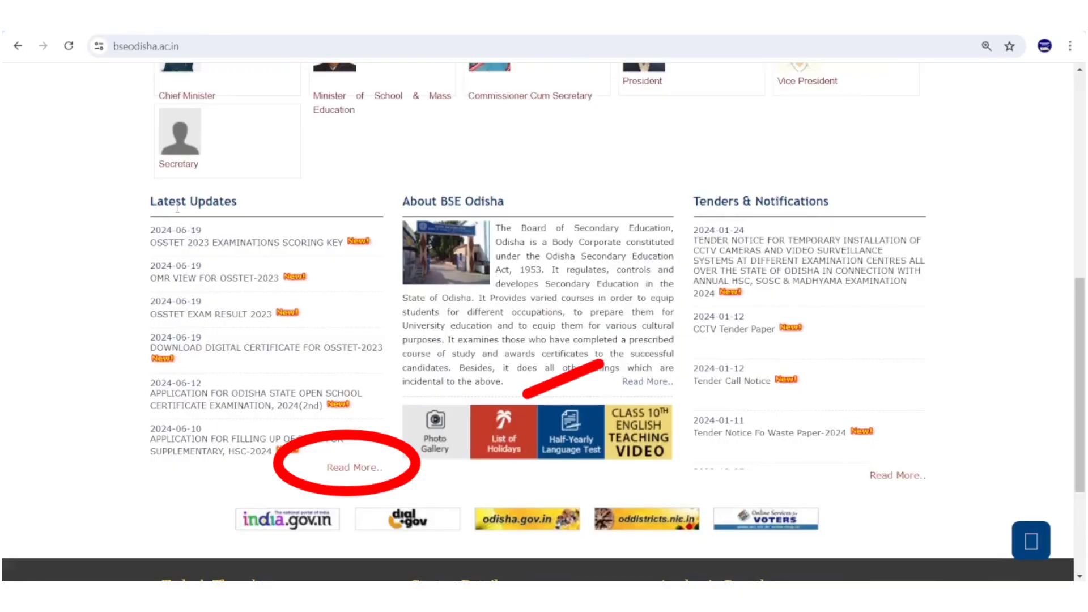
{"action": "left_click", "coordinate": [343, 469]}
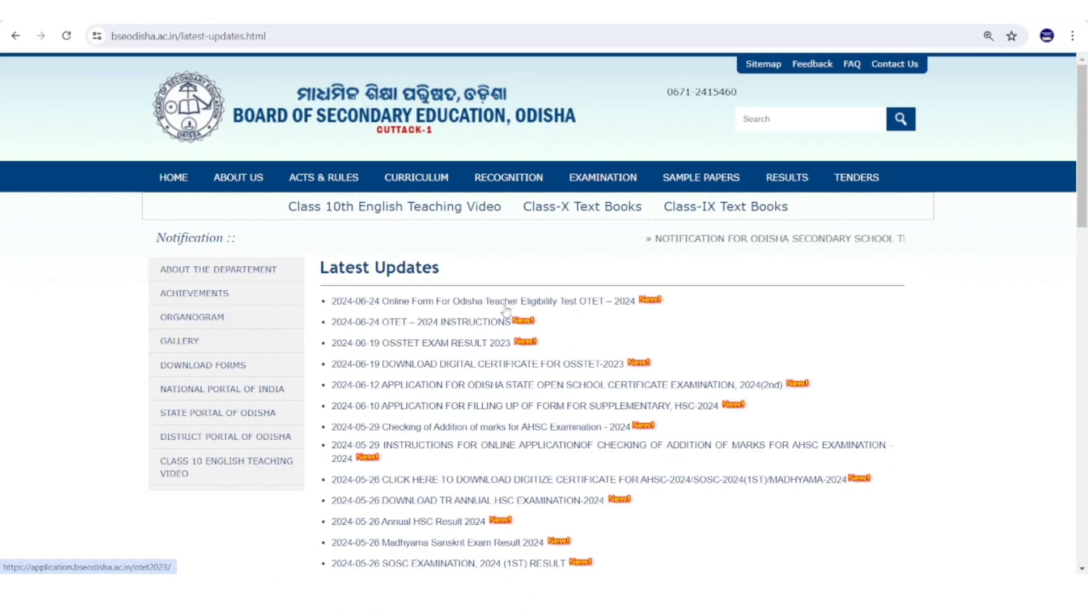
- Open the '2024-06-24 Online Form for Odisha Teacher Eligibility Test OTET – 2024' update
{"action": "left_click", "coordinate": [425, 291]}
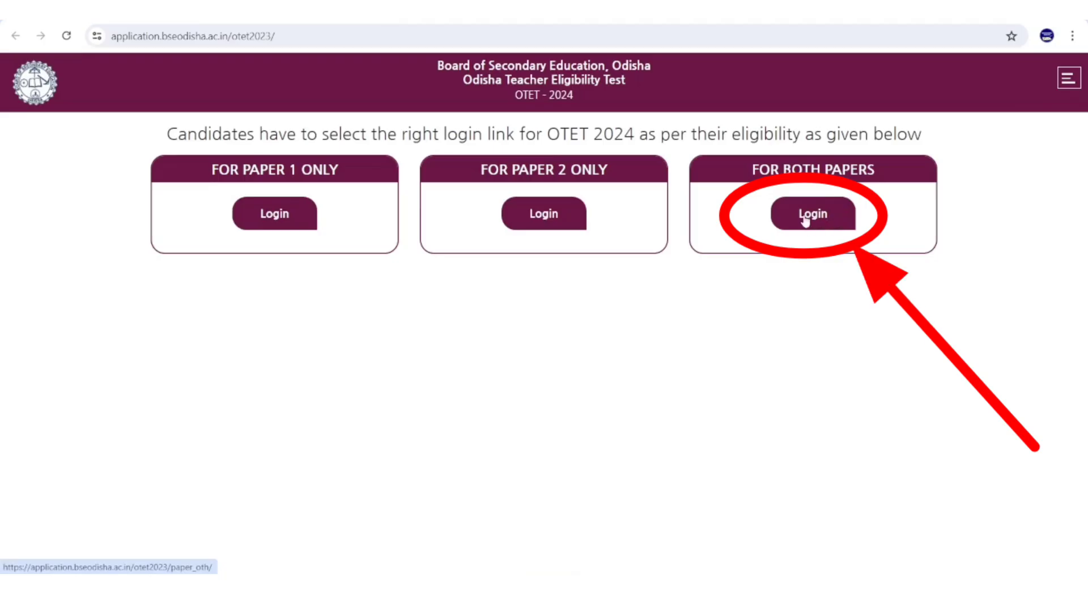
- Choose Login under FOR BOTH PAPERS
{"action": "left_click", "coordinate": [805, 219]}
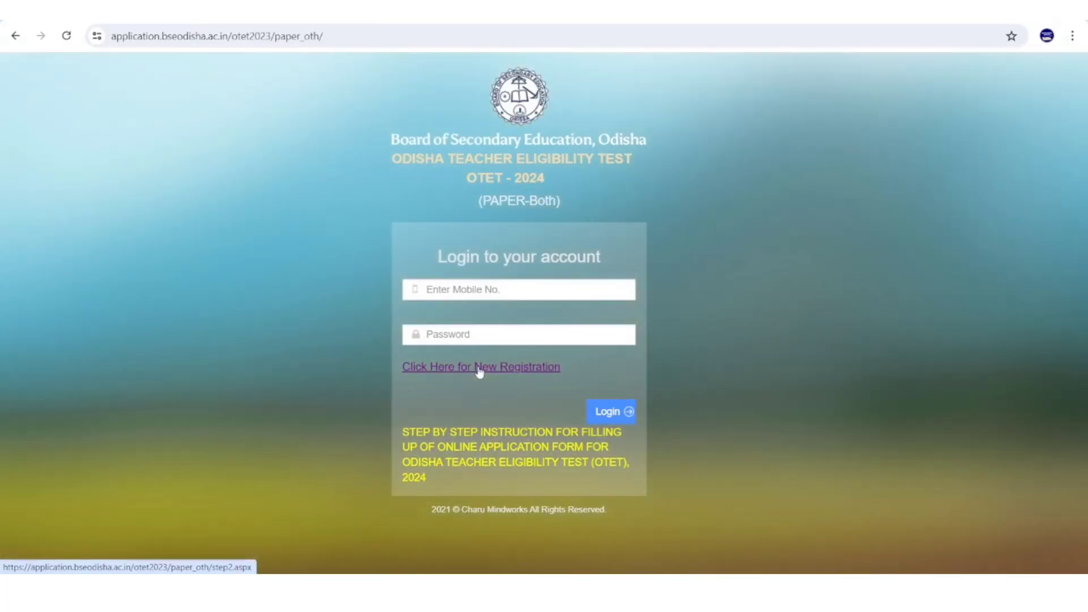
- Register a new account with the candidate's name, a password, mobile number and e-mail address
{"action": "left_click", "coordinate": [479, 369]}
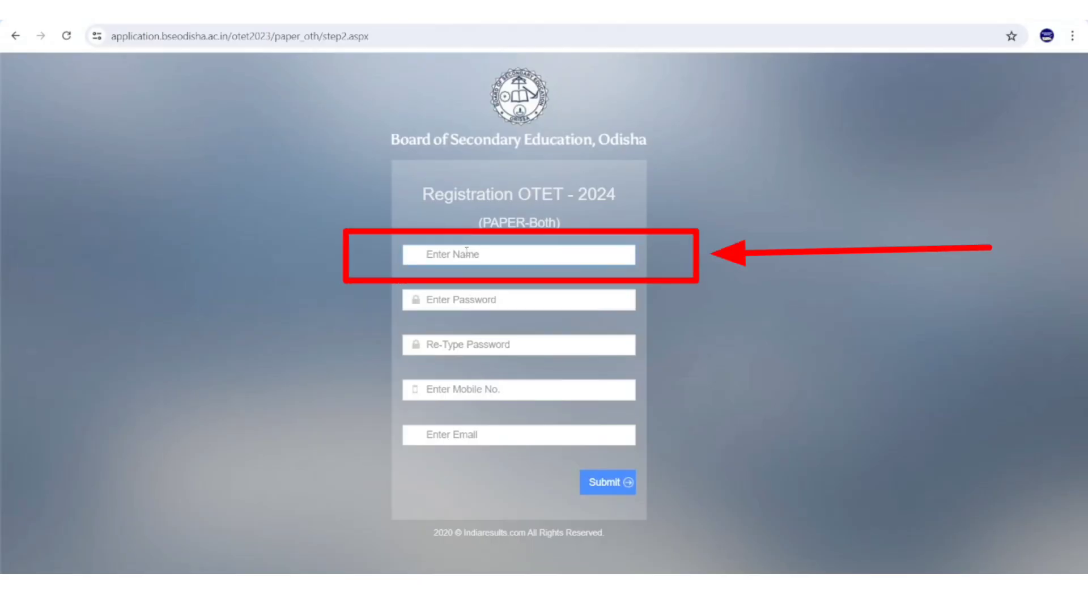
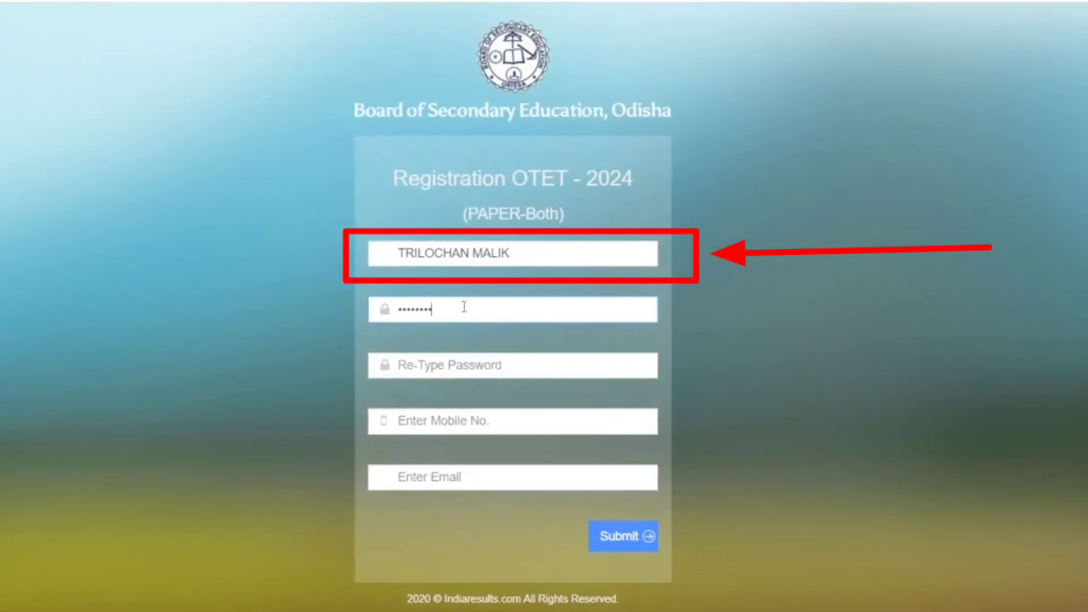
{"action": "type", "text": "•"}
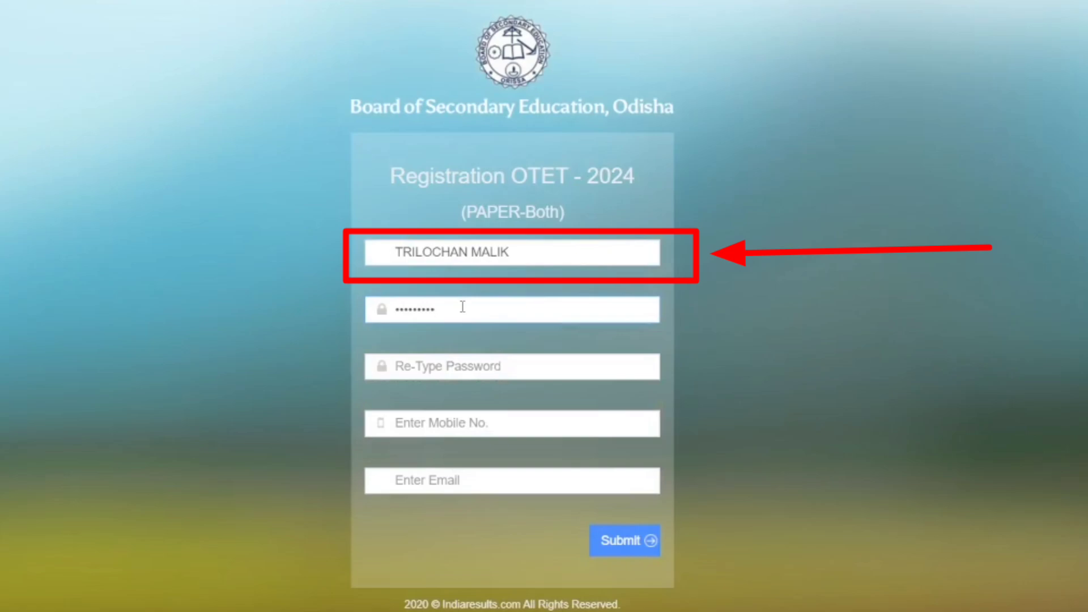
{"action": "type", "text": "••"}
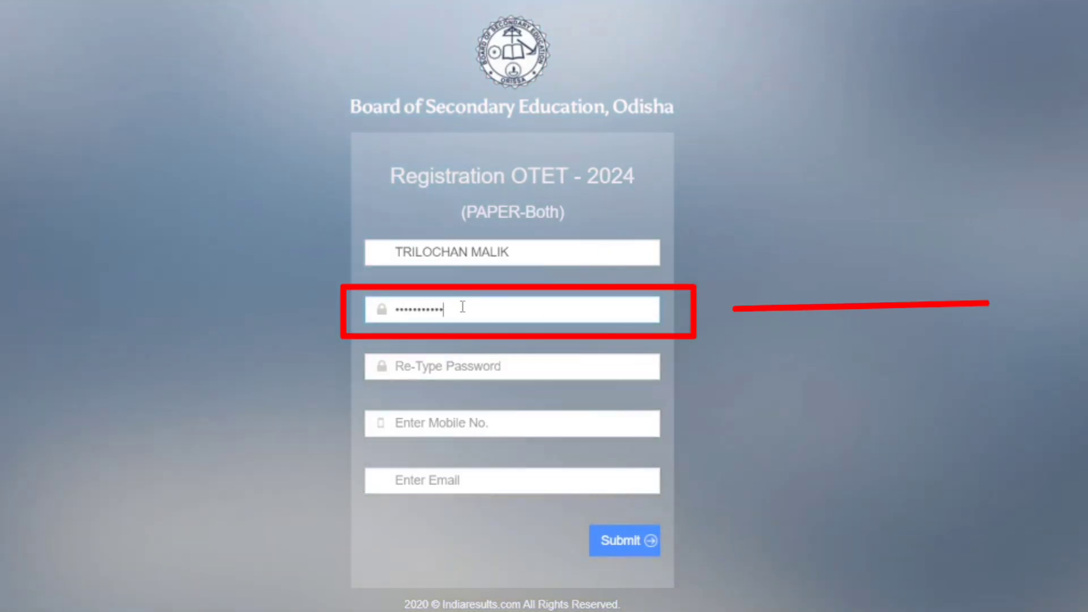
{"action": "type", "text": "••"}
{"action": "left_click", "coordinate": [486, 369]}
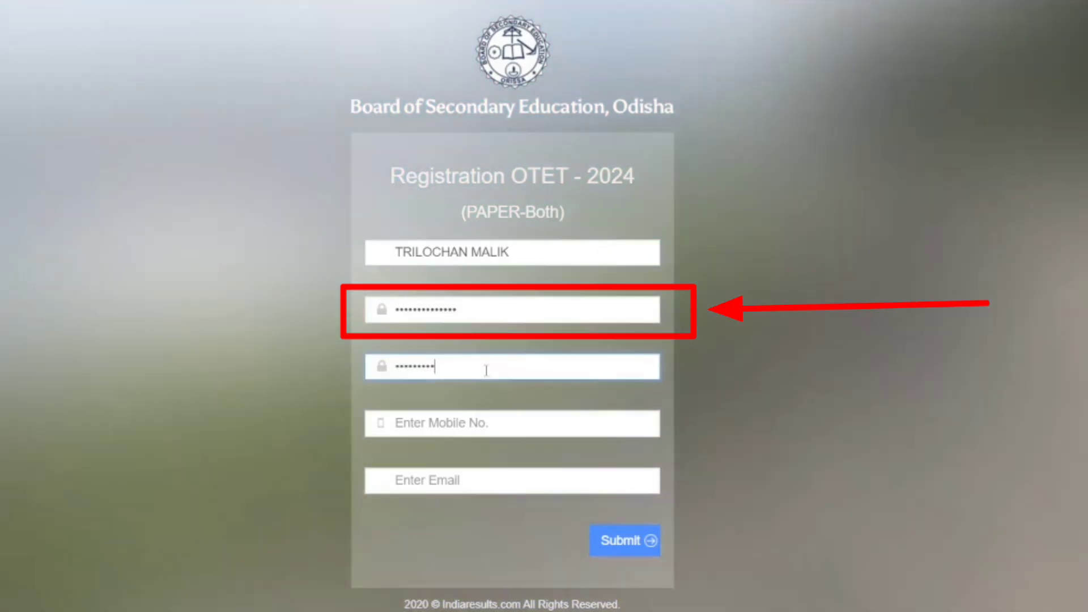
{"action": "type", "text": "•"}
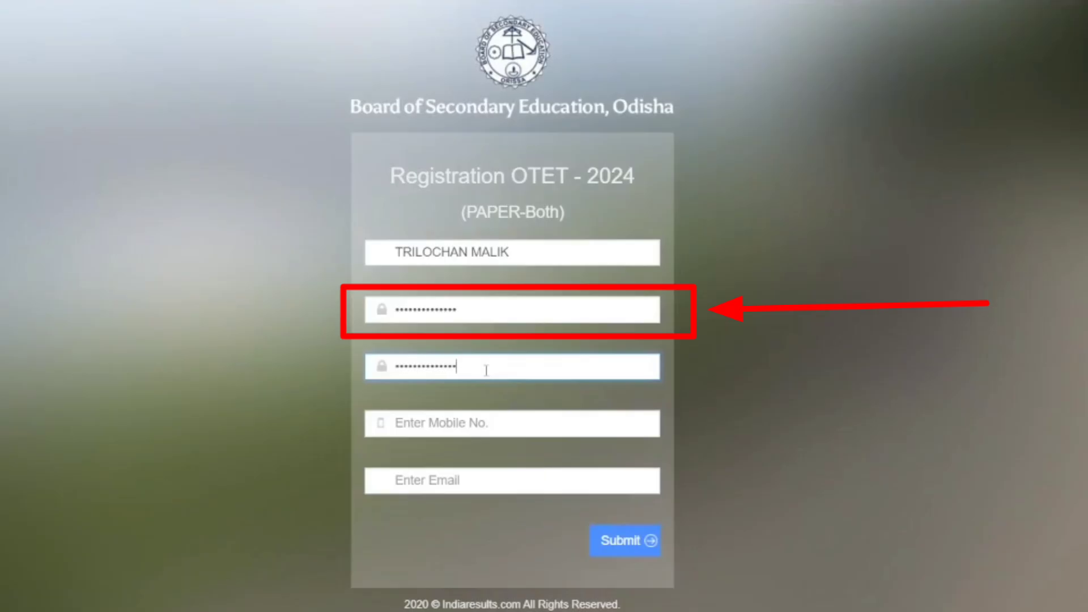
{"action": "left_click", "coordinate": [490, 431]}
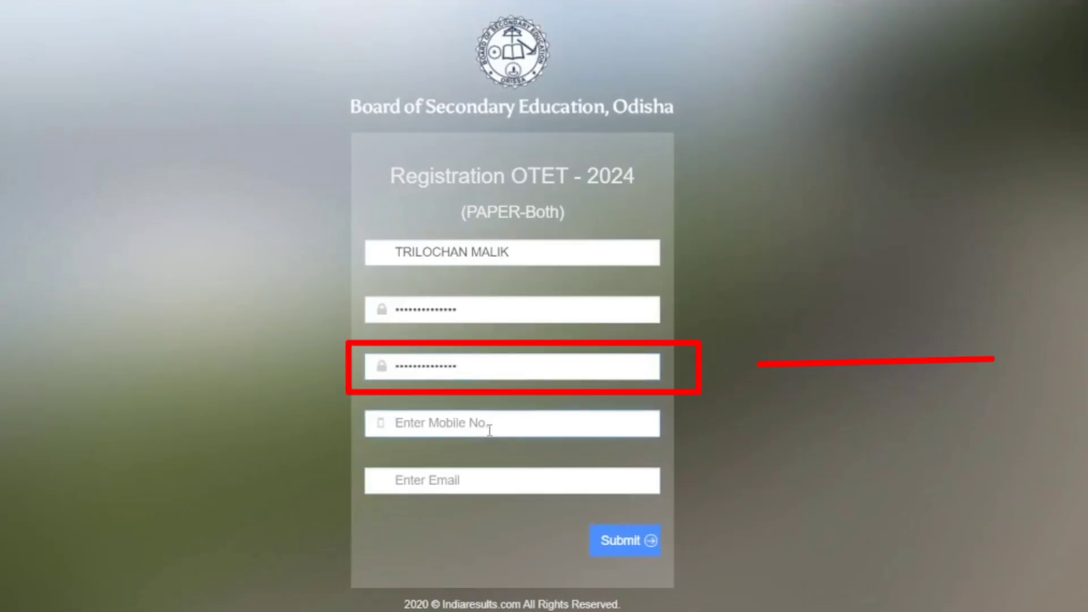
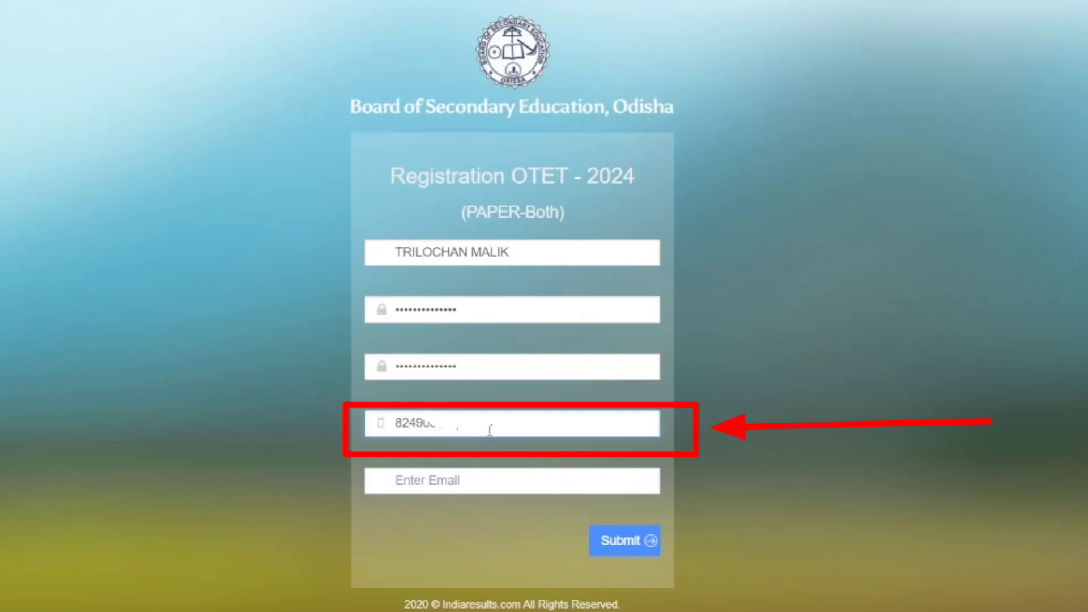
{"action": "left_click", "coordinate": [457, 488]}
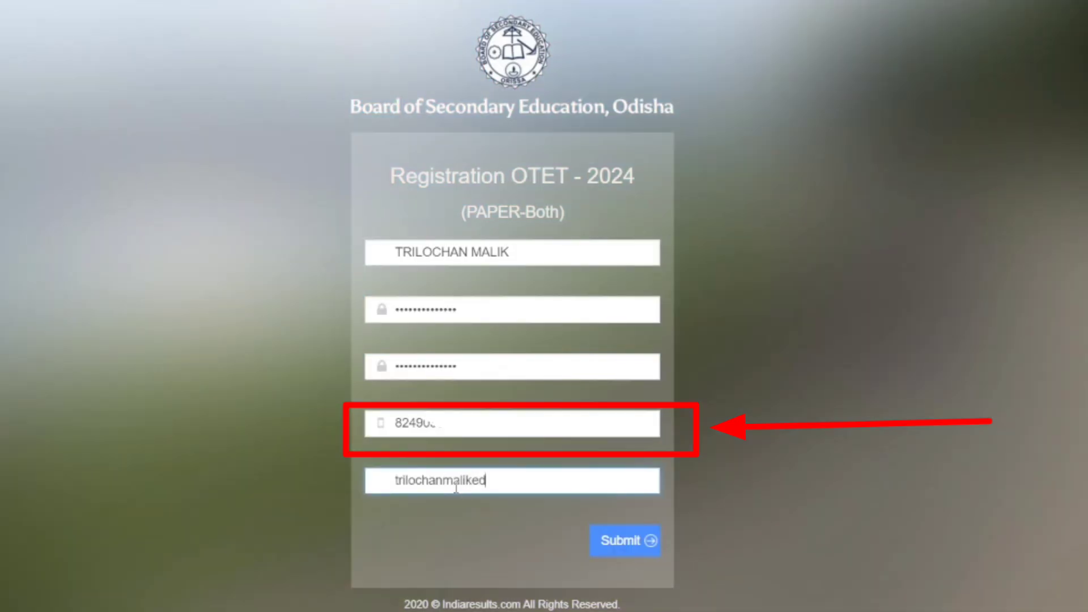
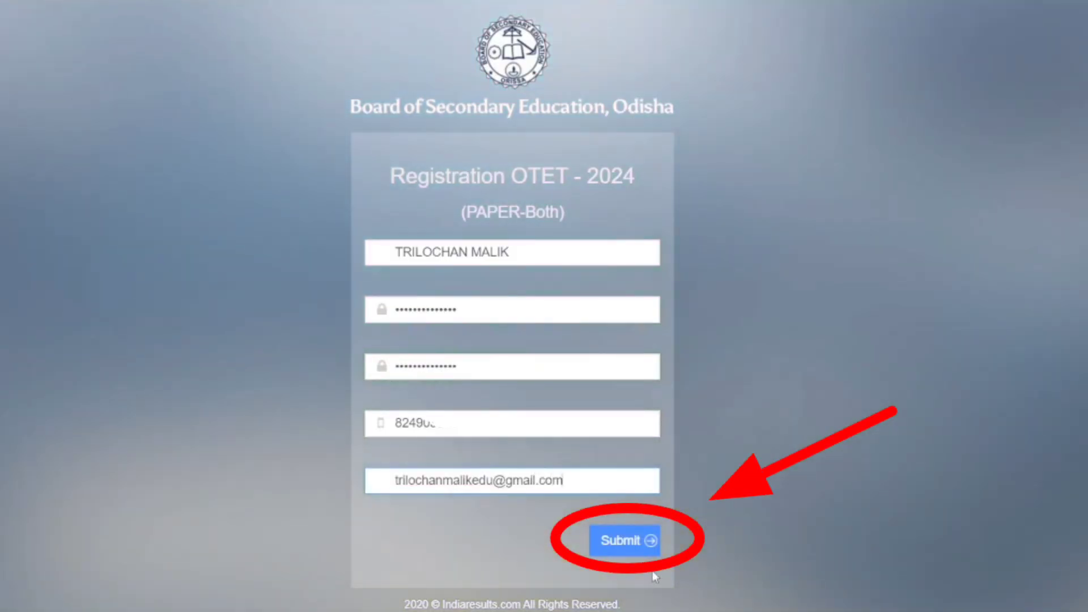
{"action": "left_click", "coordinate": [634, 552]}
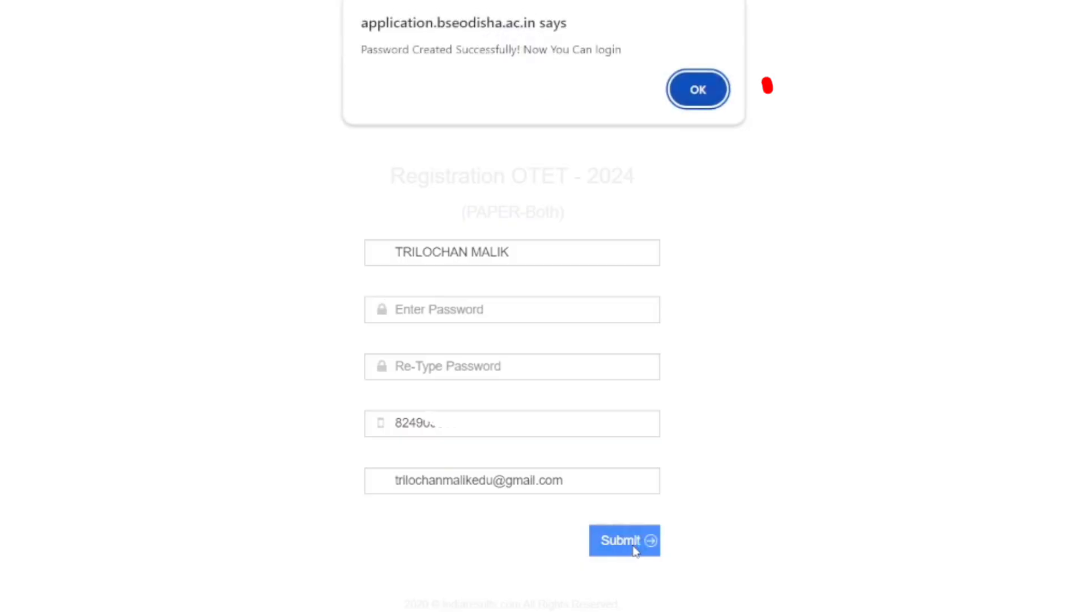
- Dismiss the password-created alert, then verify the mobile number with the received OTP
{"action": "left_click", "coordinate": [698, 90]}
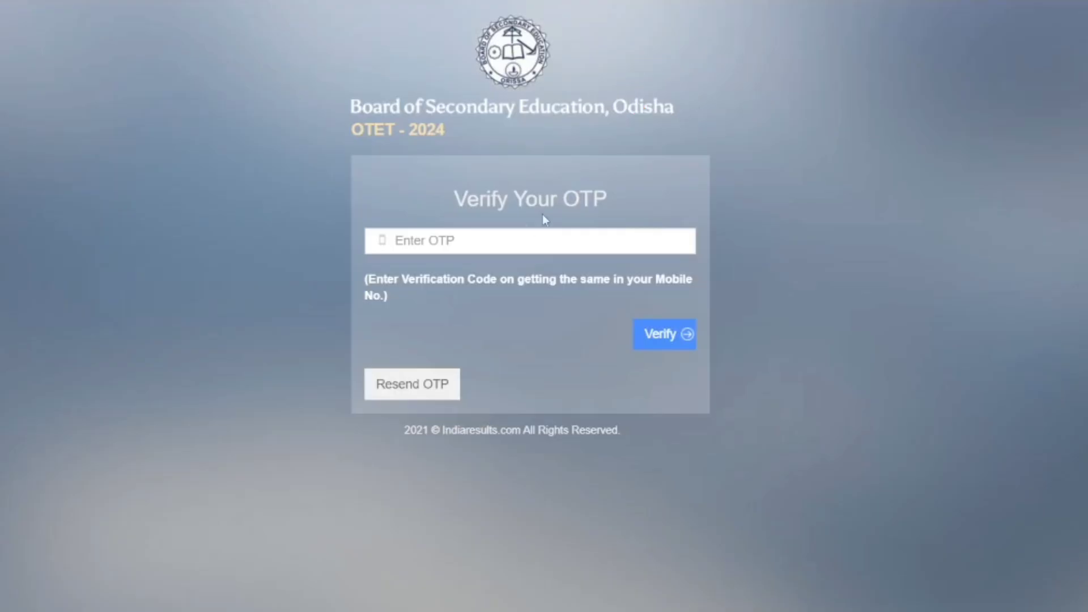
{"action": "left_click", "coordinate": [514, 243]}
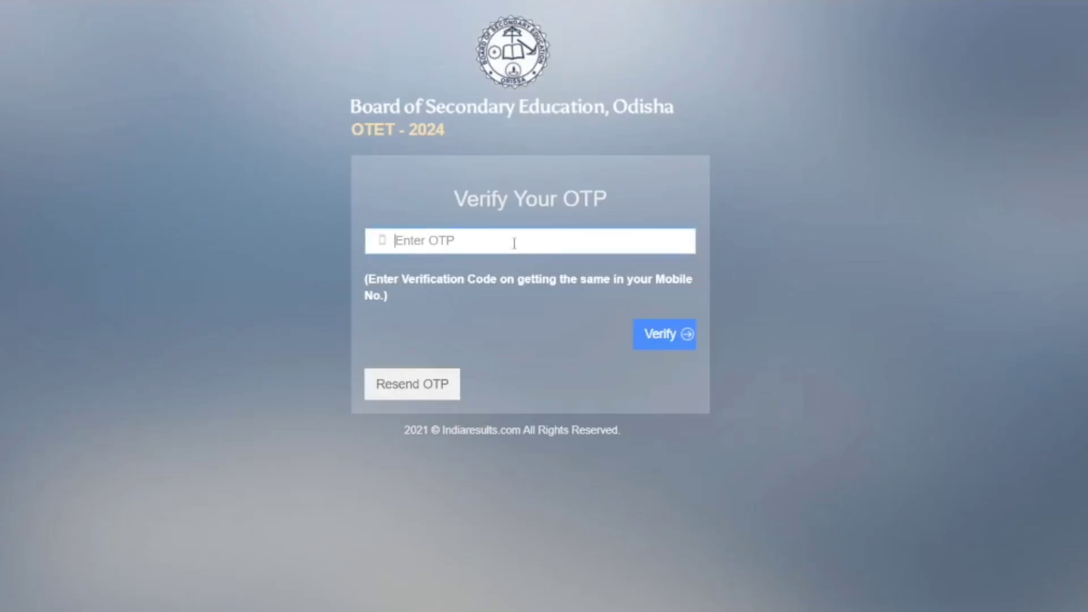
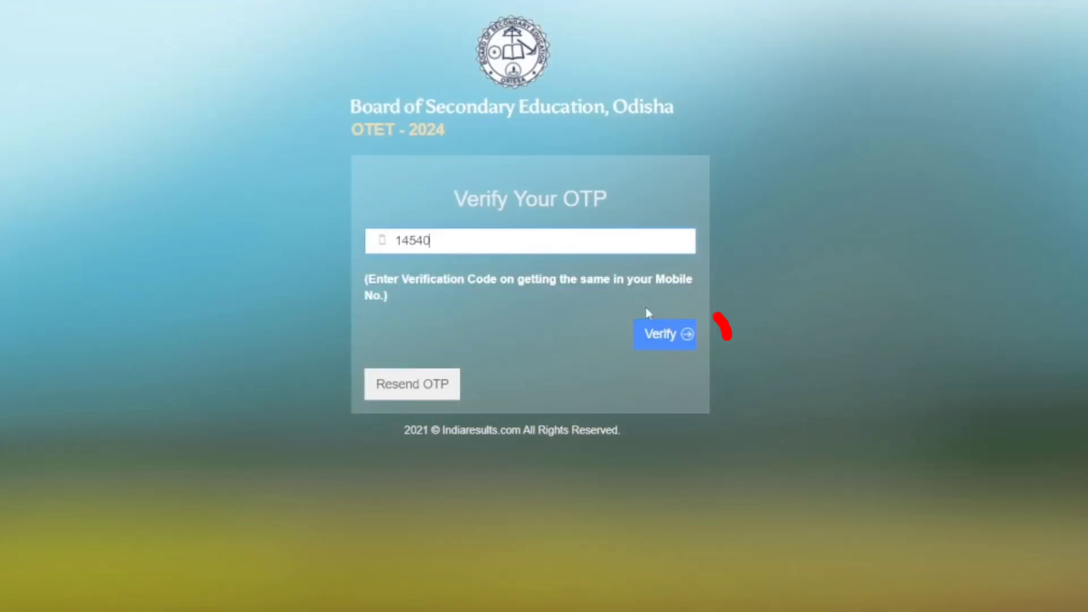
{"action": "left_click", "coordinate": [681, 347]}
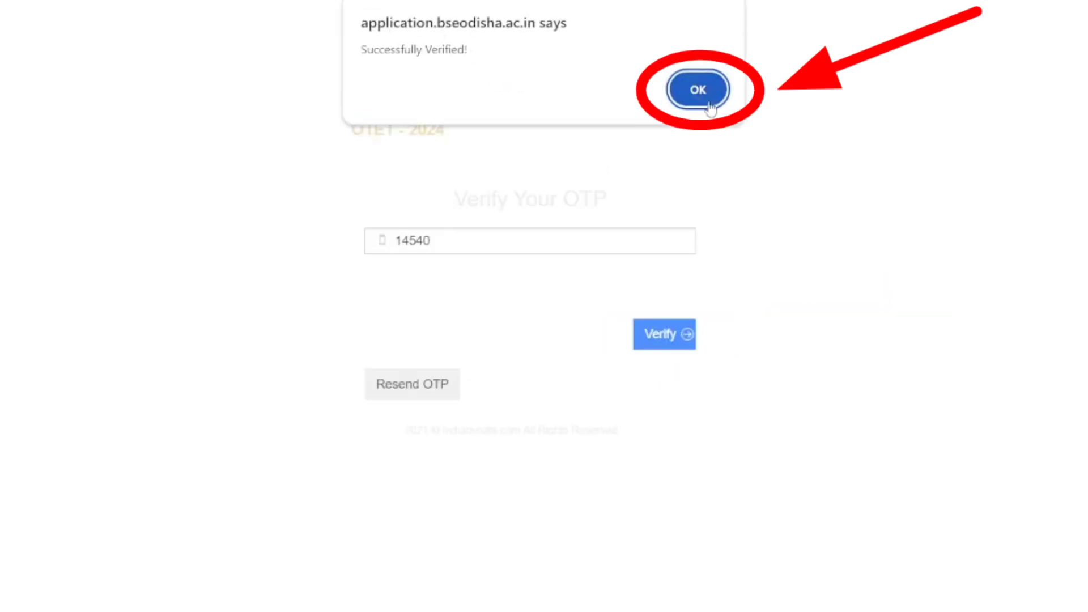
{"action": "left_click", "coordinate": [699, 91]}
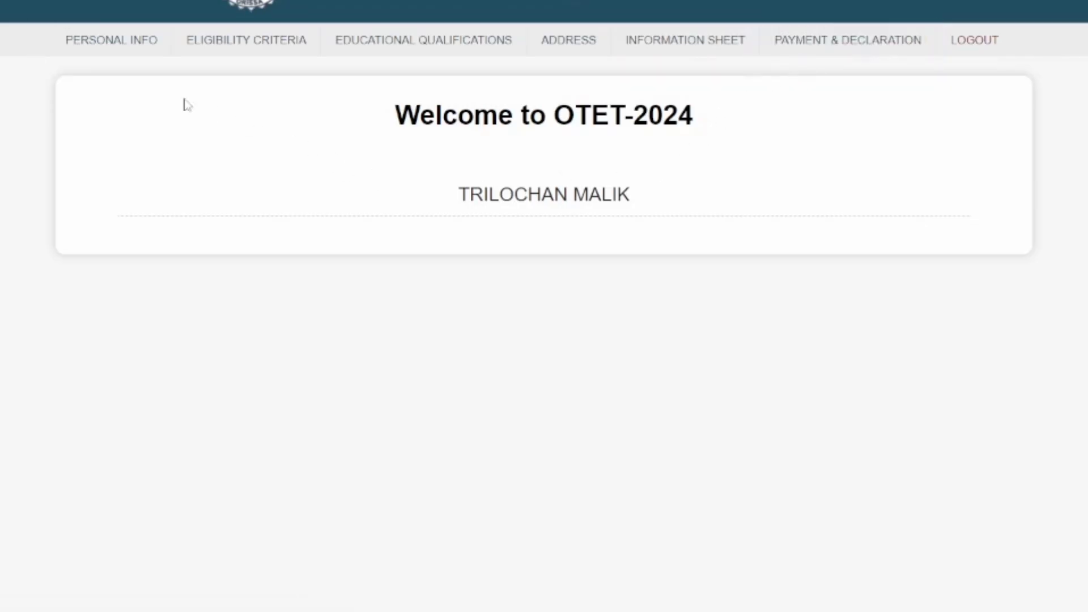
- Go to the PERSONAL INFO tab of the application
{"action": "left_click", "coordinate": [125, 53]}
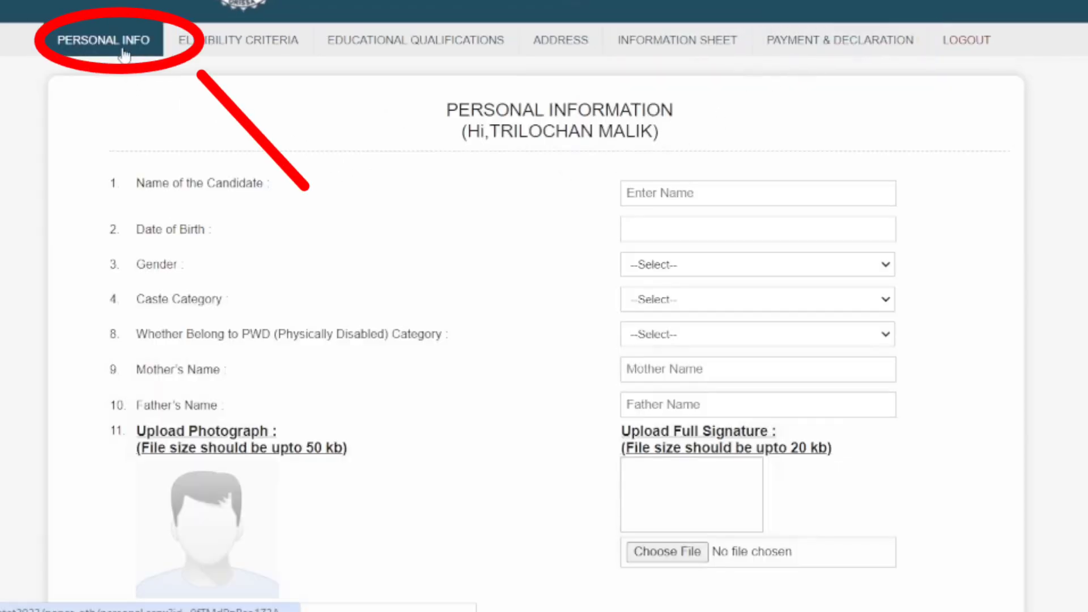
{"action": "left_click", "coordinate": [693, 193]}
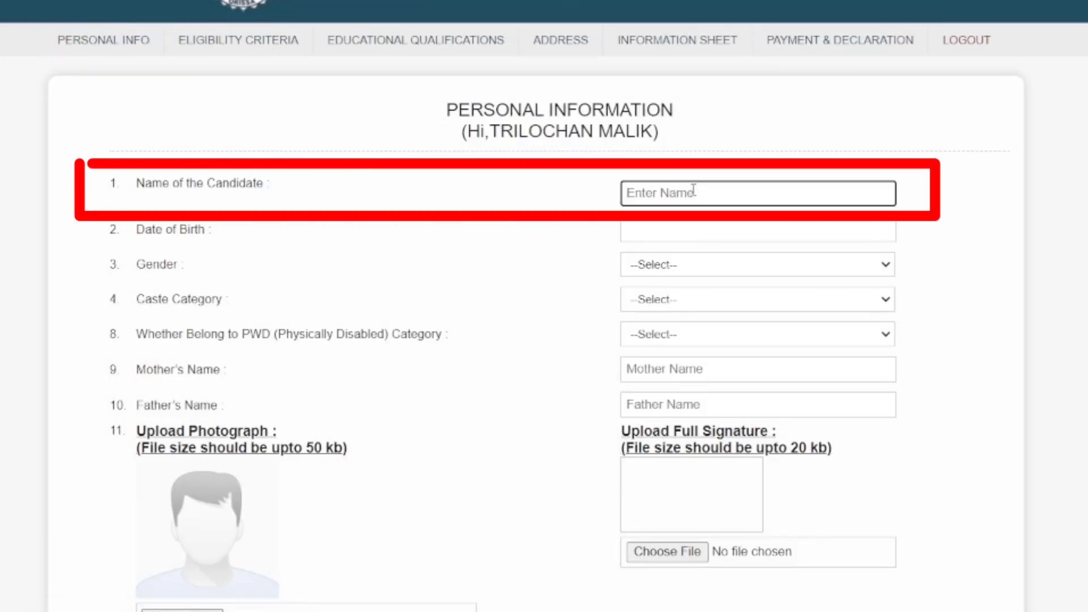
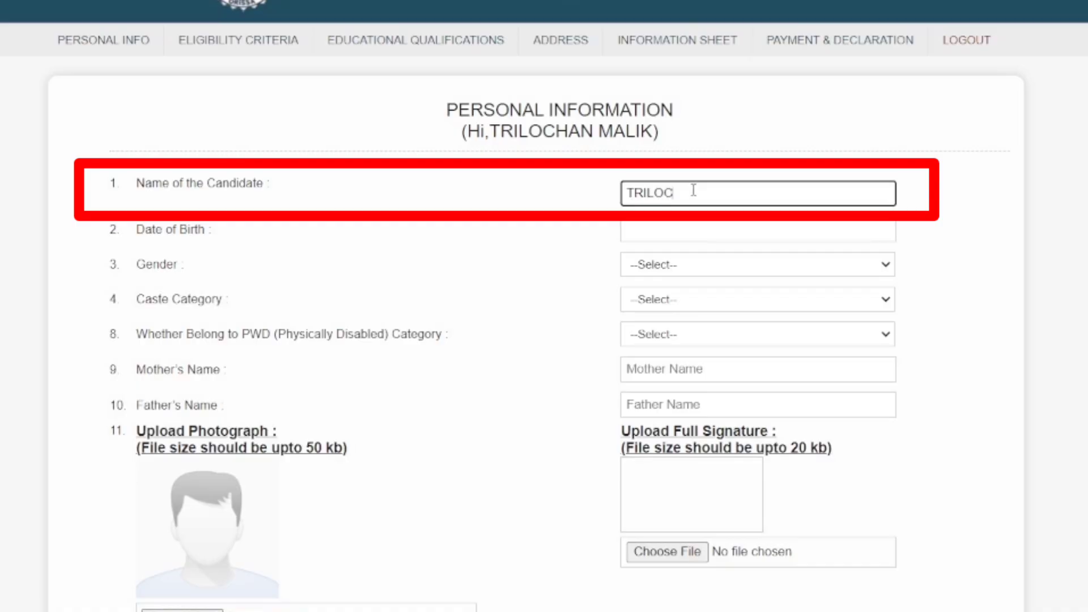
{"action": "left_click", "coordinate": [702, 229]}
{"action": "left_click", "coordinate": [657, 267]}
{"action": "left_click", "coordinate": [657, 267]}
{"action": "left_click", "coordinate": [657, 267]}
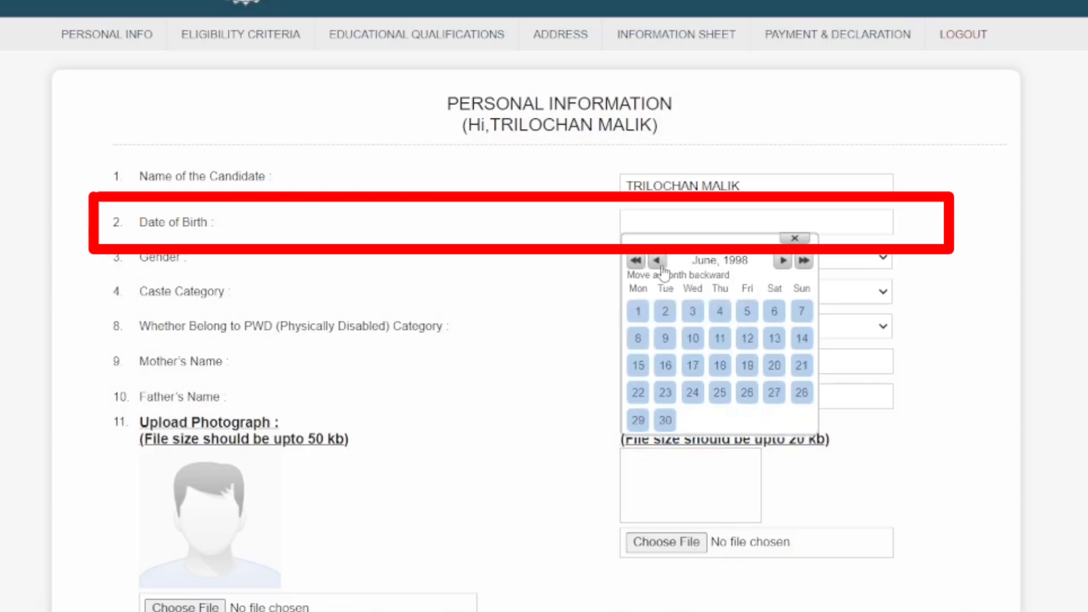
{"action": "left_click", "coordinate": [666, 339]}
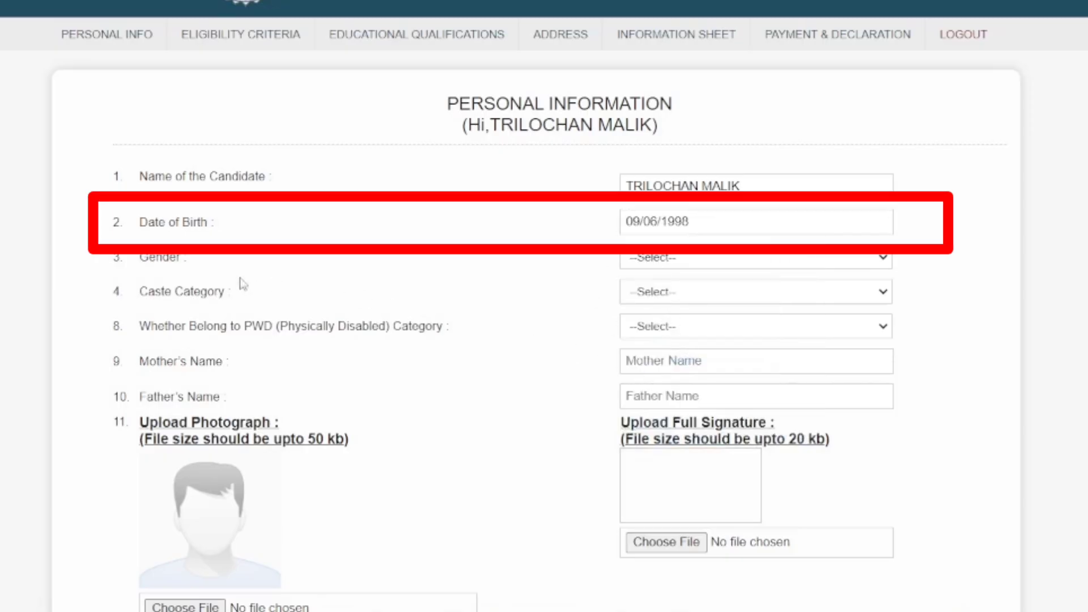
{"action": "left_click", "coordinate": [734, 264]}
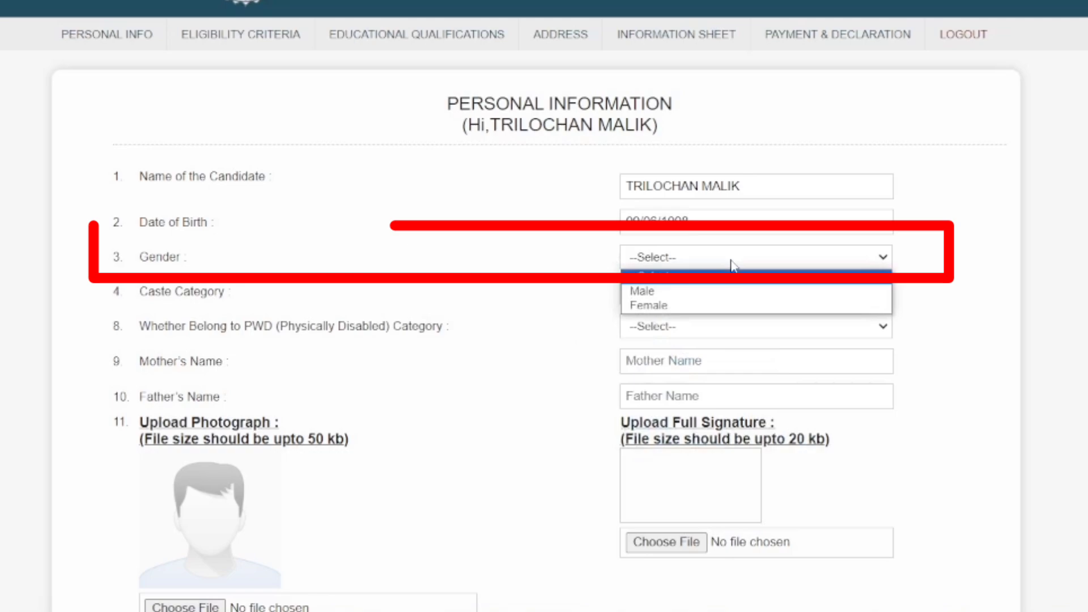
{"action": "left_click", "coordinate": [680, 299]}
{"action": "left_click", "coordinate": [695, 301]}
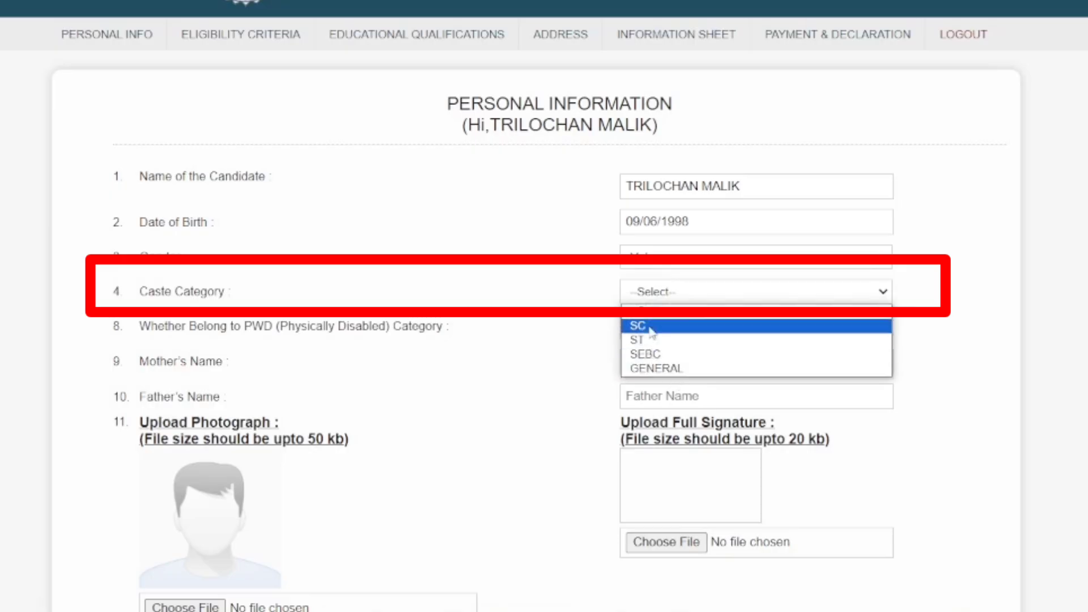
{"action": "left_click", "coordinate": [646, 326]}
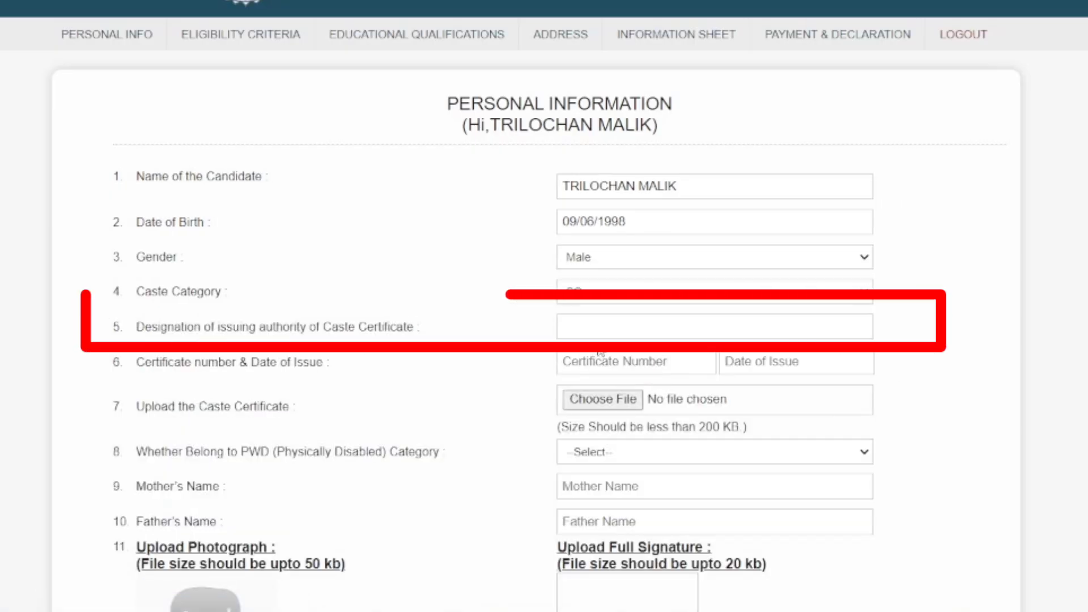
- Enter issuing authority TAHASILDAR, the caste certificate number, and issue date 09/04/2022
{"action": "left_click", "coordinate": [609, 330]}
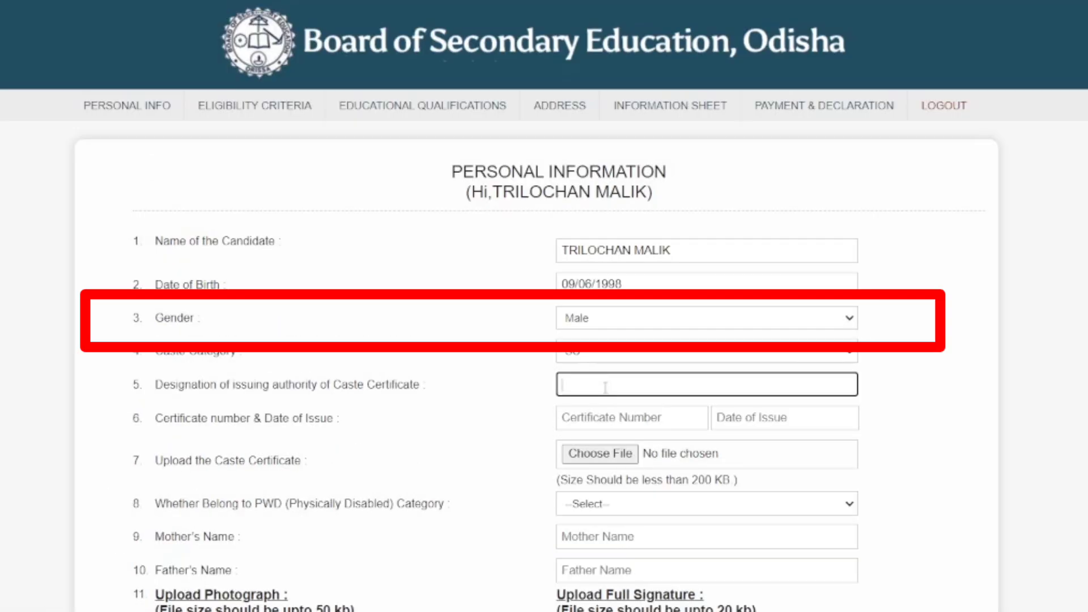
{"action": "type", "text": "T"}
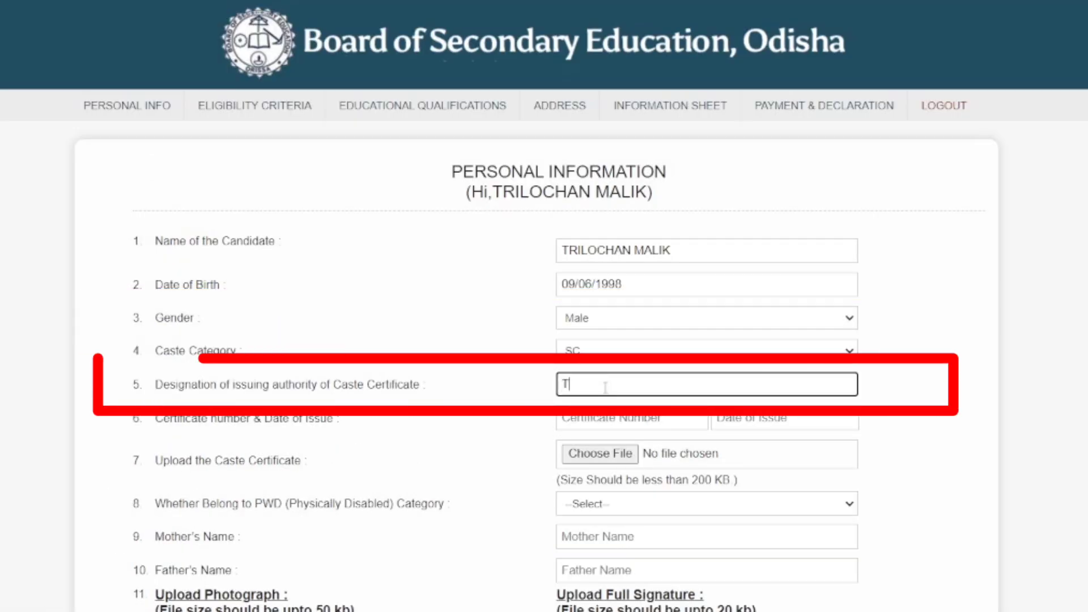
{"action": "type", "text": "AHA"}
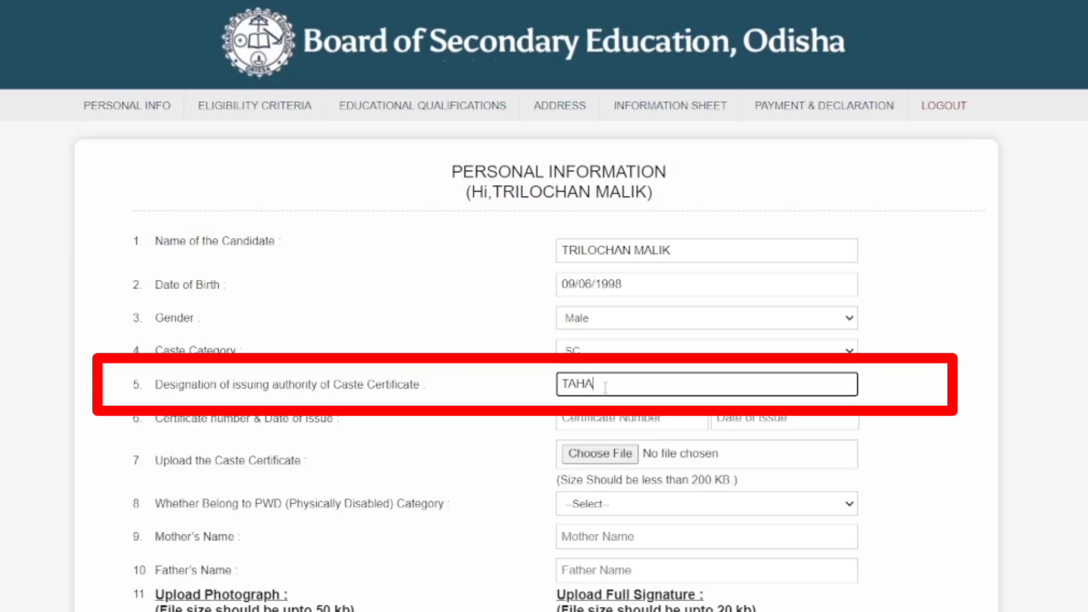
{"action": "type", "text": "SILDAR"}
{"action": "left_click", "coordinate": [606, 419]}
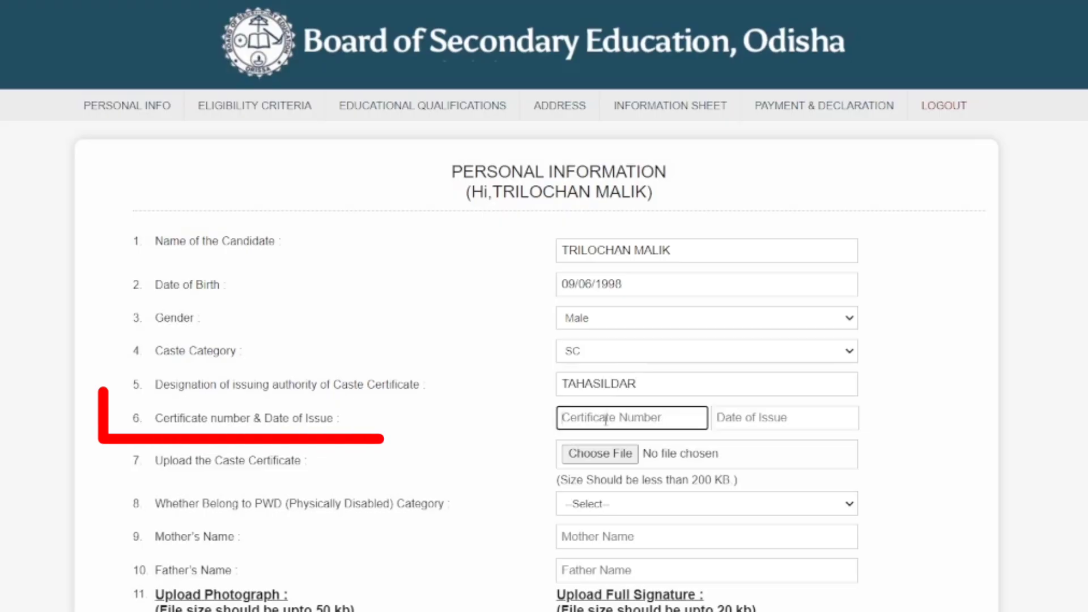
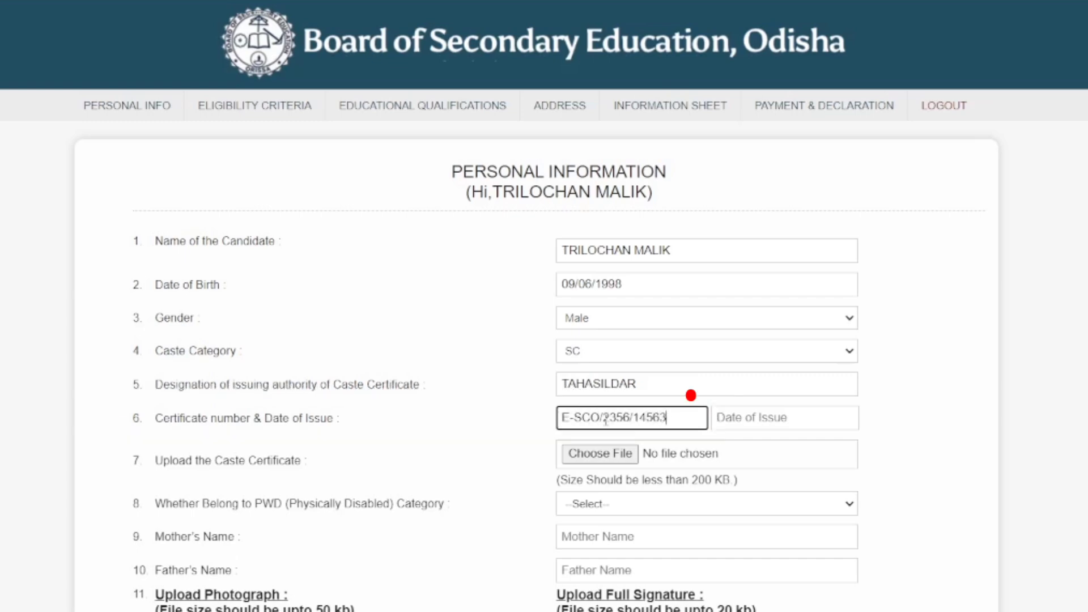
{"action": "left_click", "coordinate": [783, 423]}
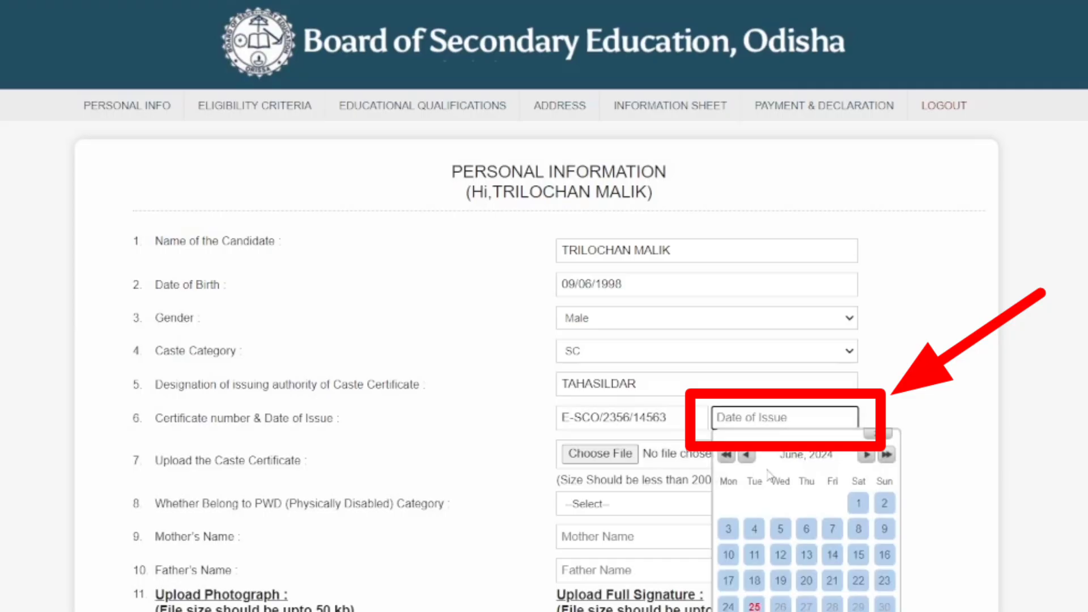
{"action": "left_click", "coordinate": [746, 460]}
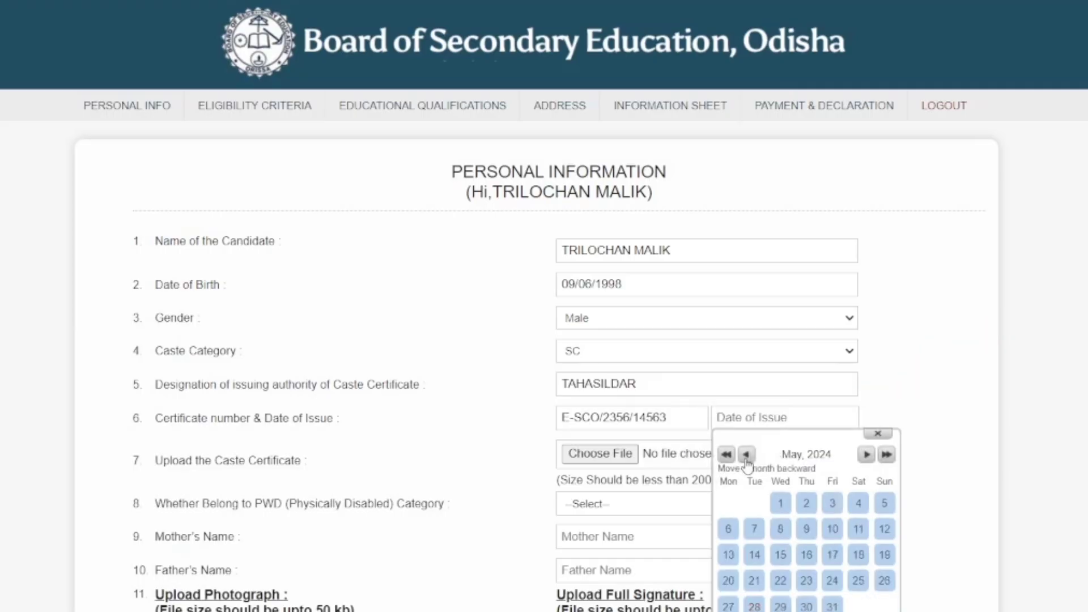
{"action": "left_click", "coordinate": [747, 457]}
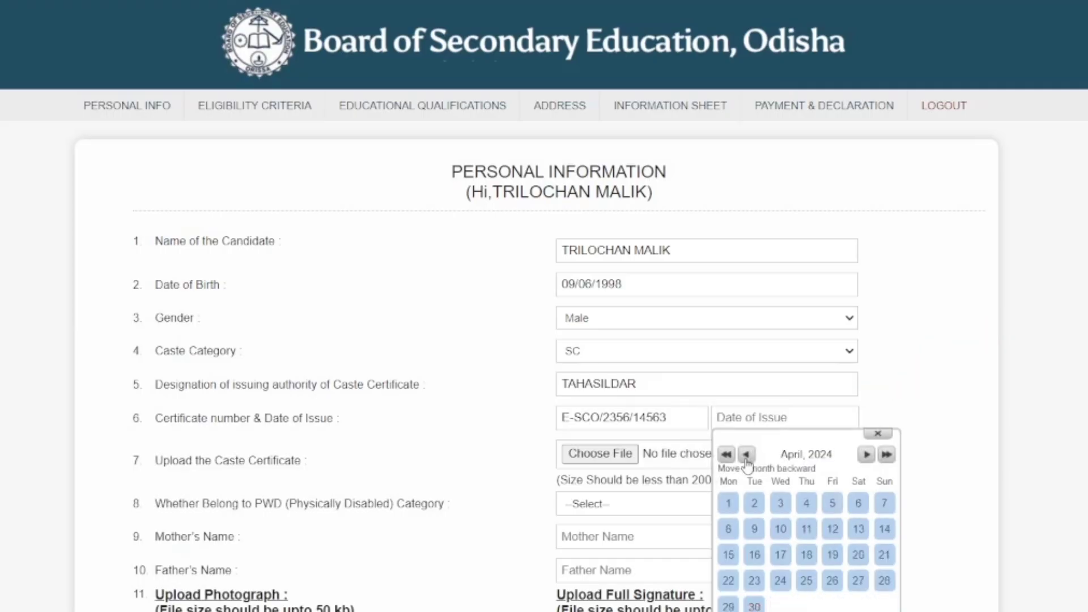
{"action": "left_click", "coordinate": [726, 456]}
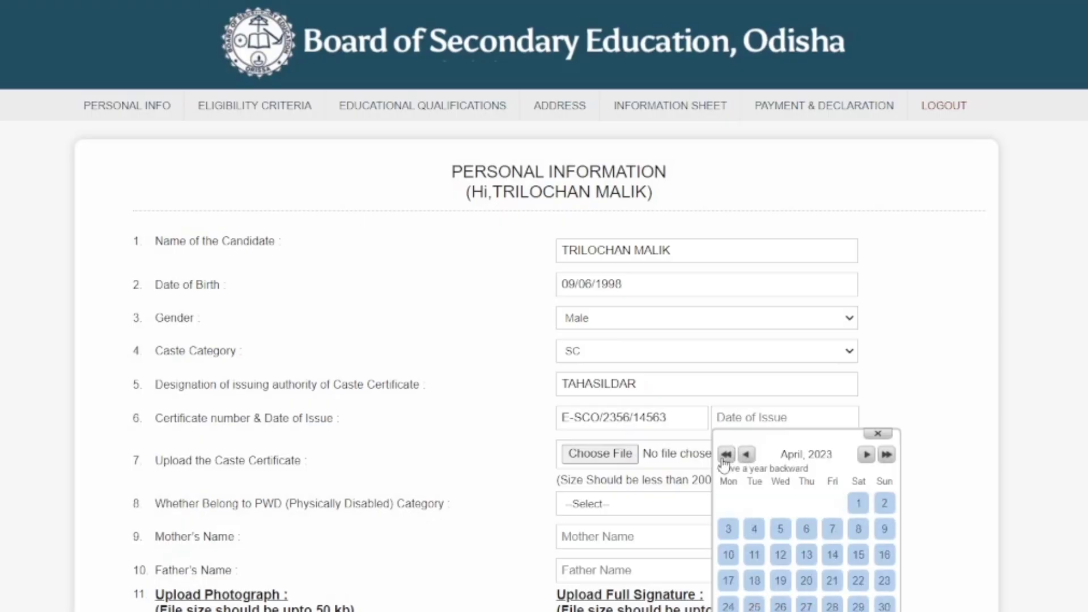
{"action": "left_click", "coordinate": [726, 456]}
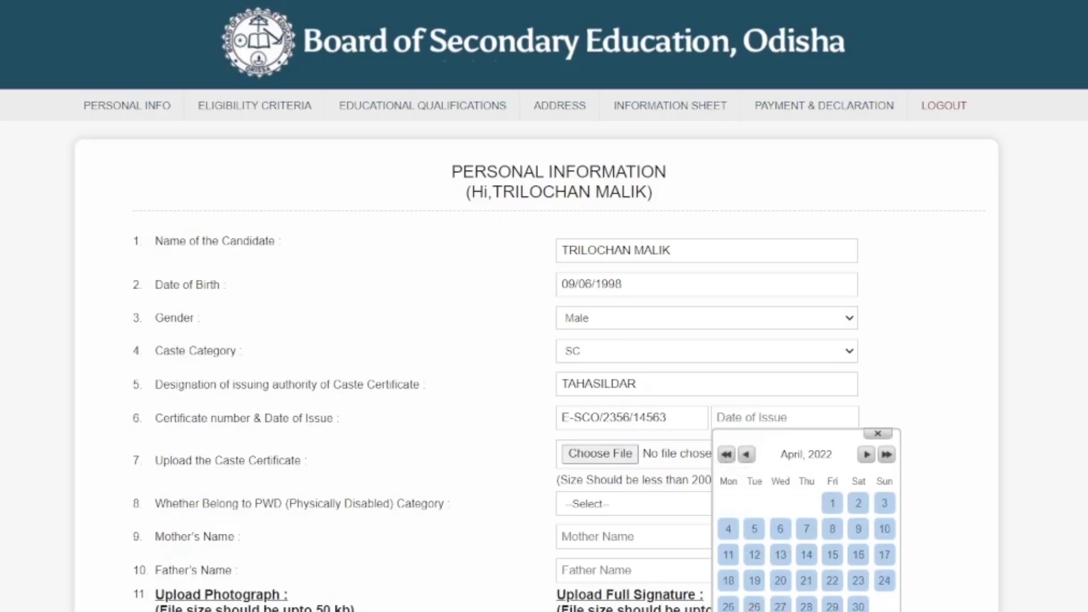
{"action": "left_click", "coordinate": [856, 529]}
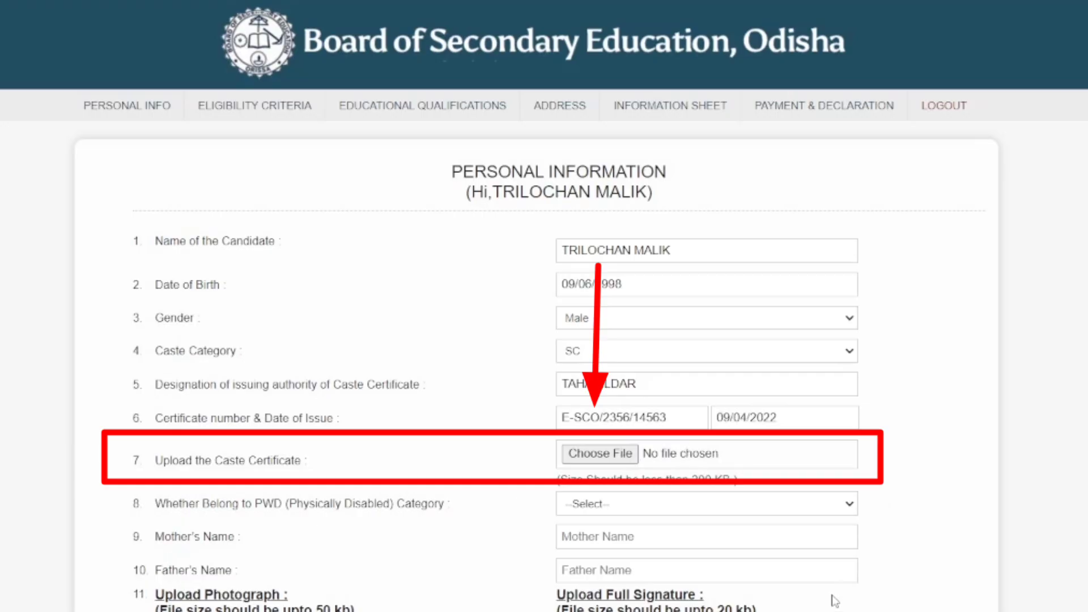
- Attach the caste certificate PDF and set the PWD category to NO
{"action": "left_click", "coordinate": [626, 458]}
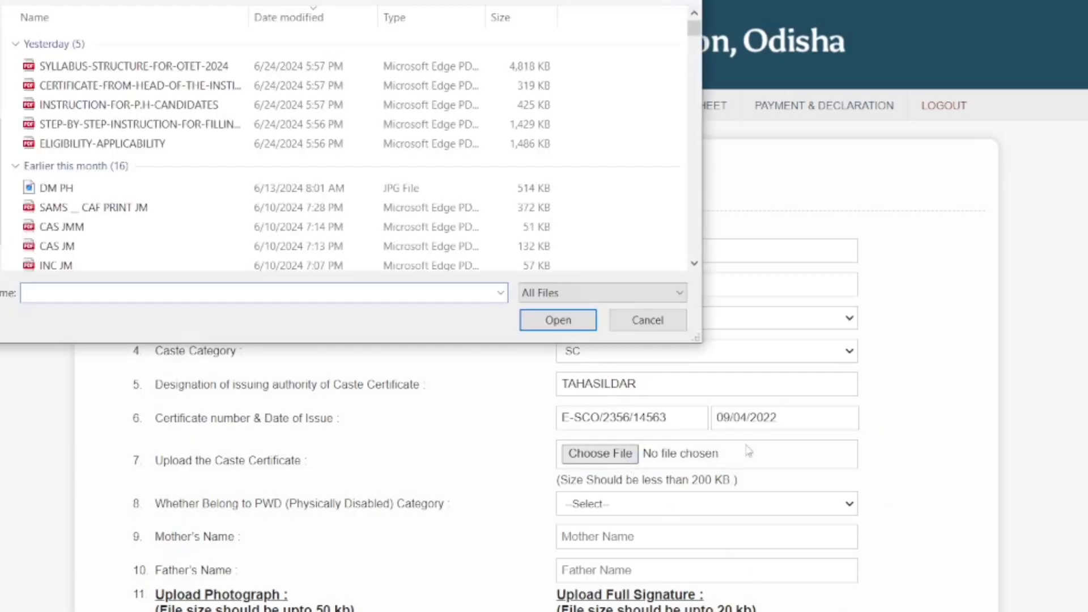
{"action": "left_click", "coordinate": [554, 323]}
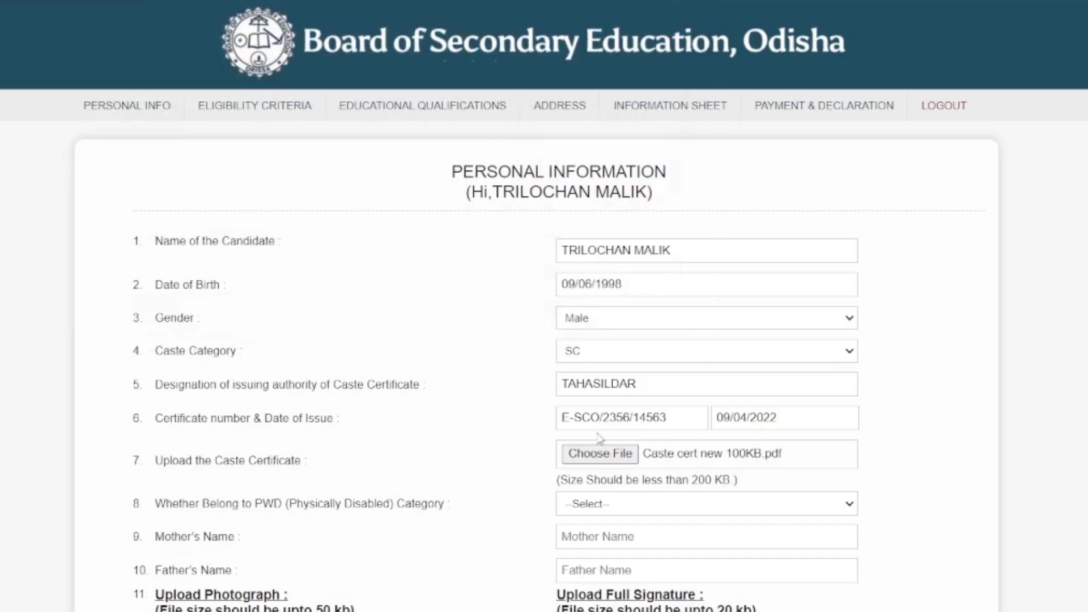
{"action": "scroll", "coordinate": [598, 437], "scroll_direction": "down", "scroll_amount": 2}
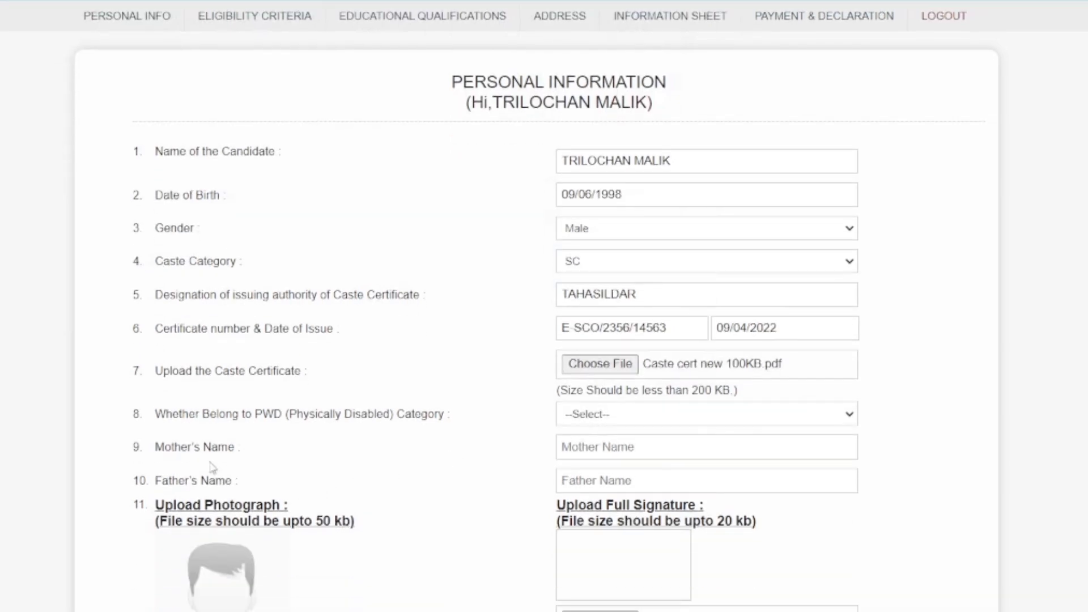
{"action": "left_click", "coordinate": [577, 421]}
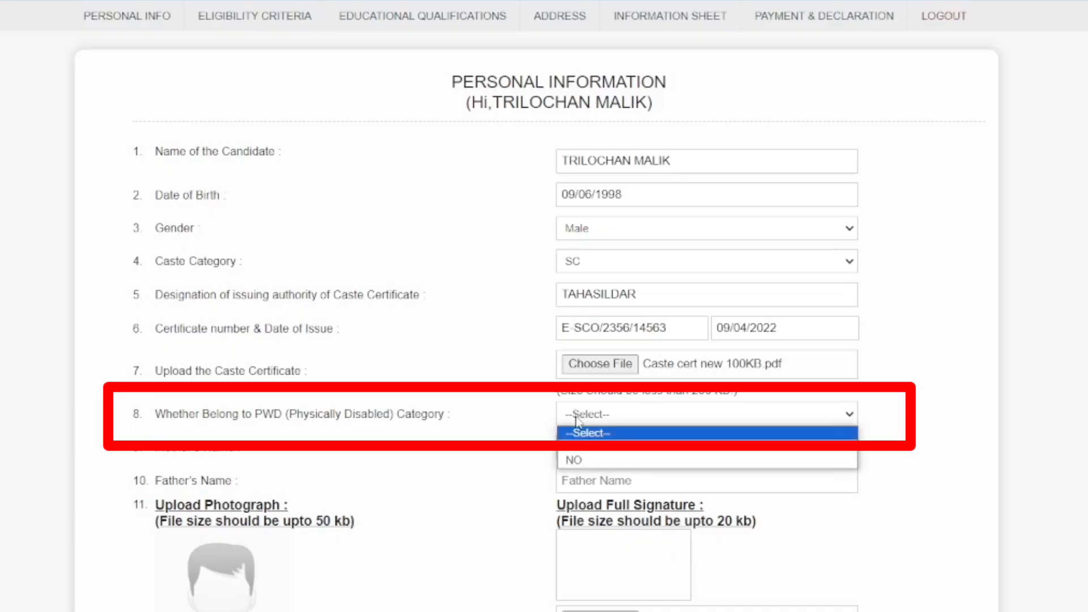
{"action": "left_click", "coordinate": [572, 460]}
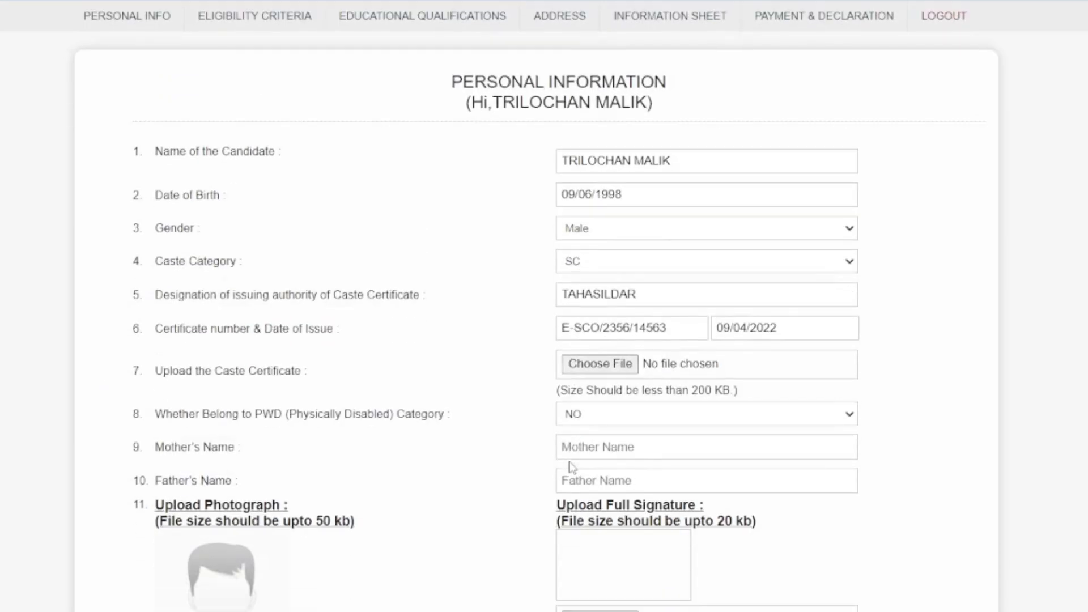
- Fill in the mother's and father's names
{"action": "scroll", "coordinate": [570, 466], "scroll_direction": "down", "scroll_amount": 2}
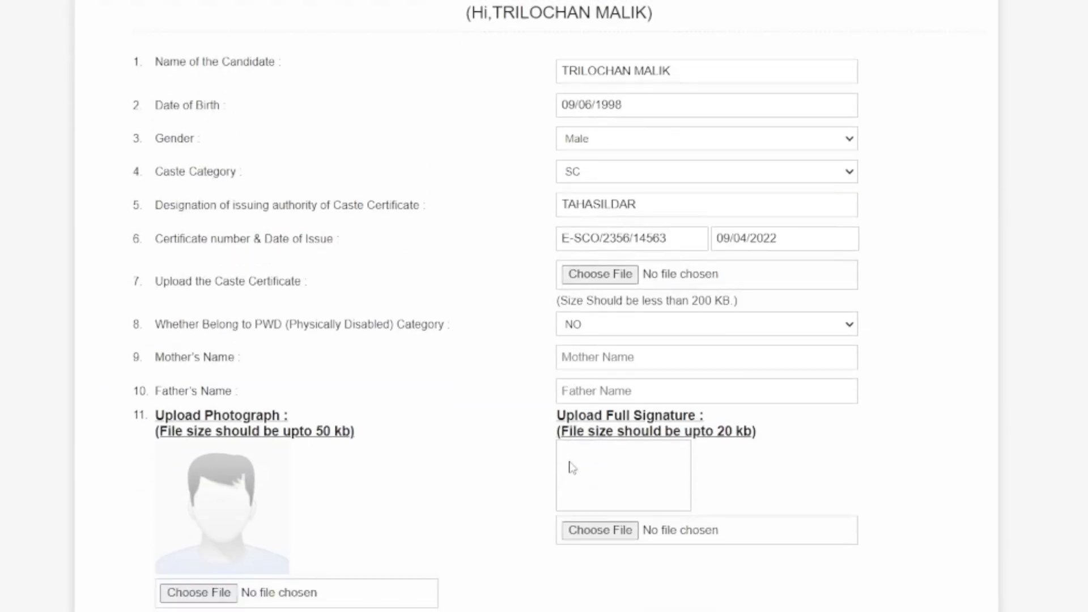
{"action": "left_click", "coordinate": [582, 359]}
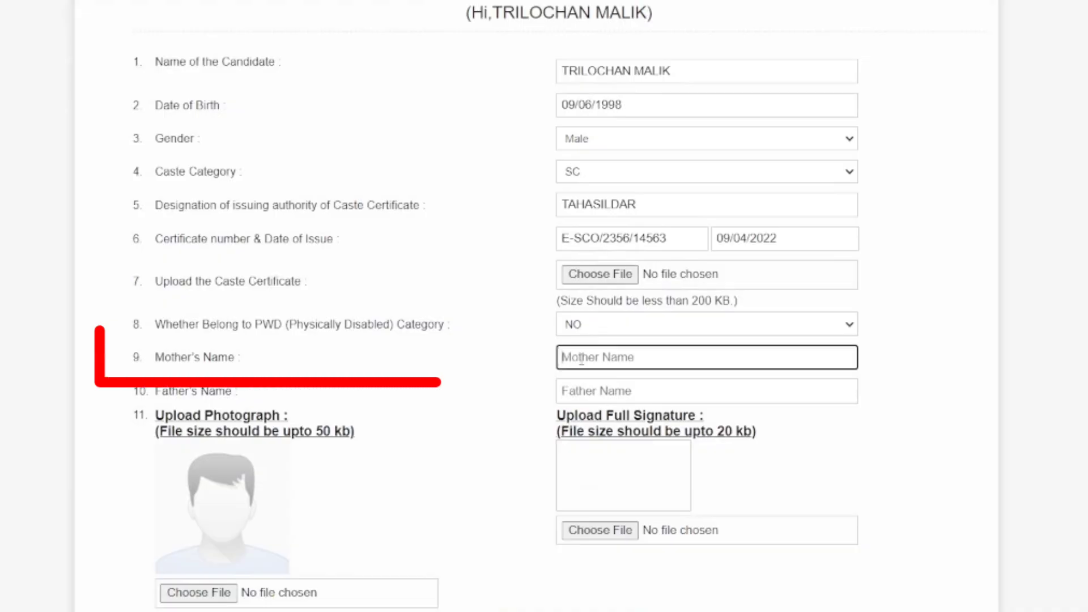
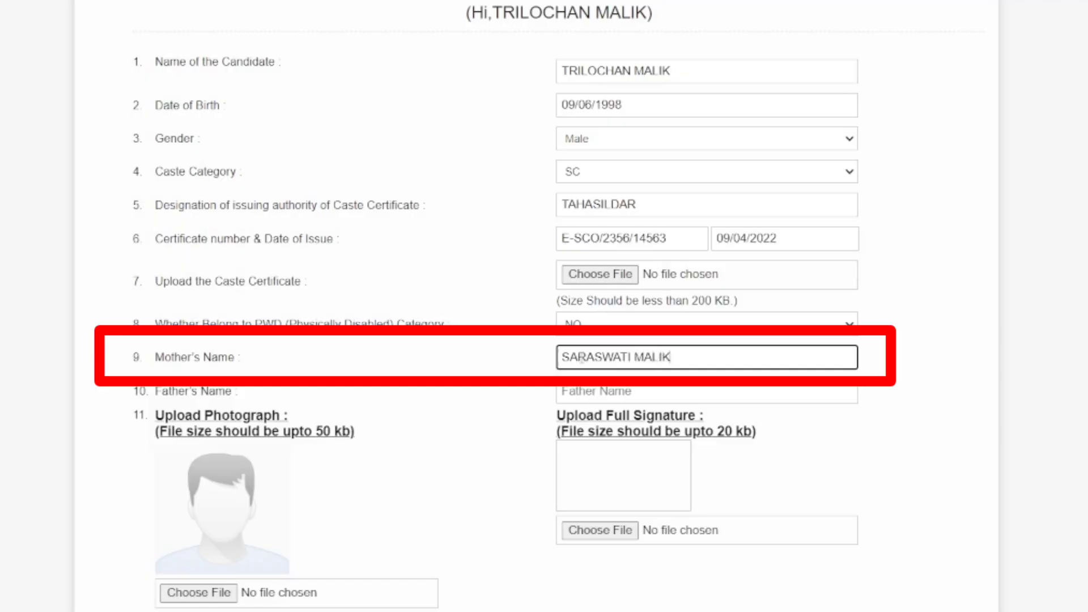
{"action": "left_click", "coordinate": [608, 390]}
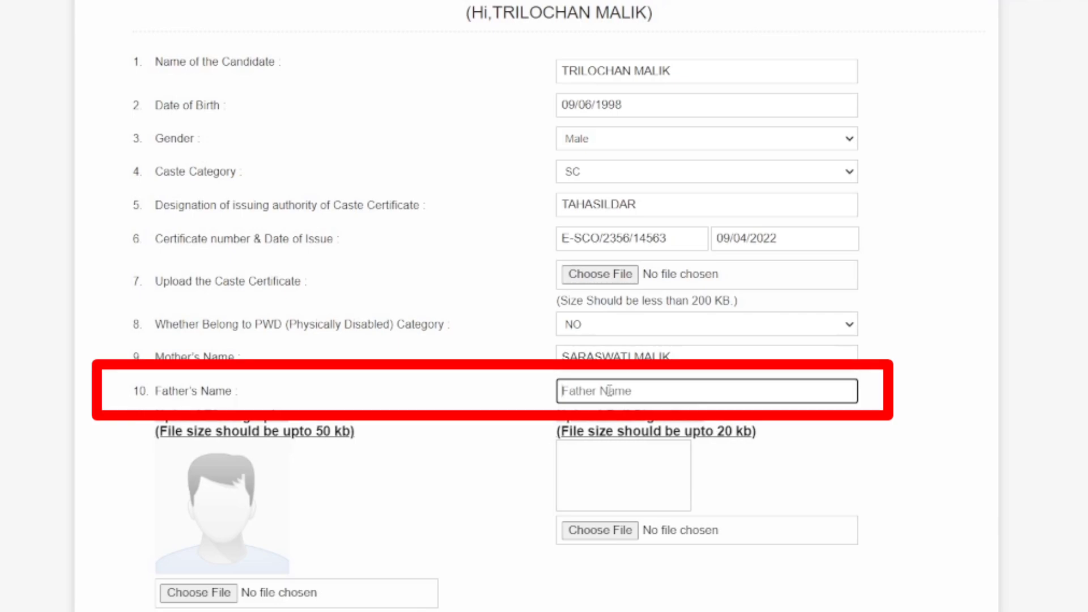
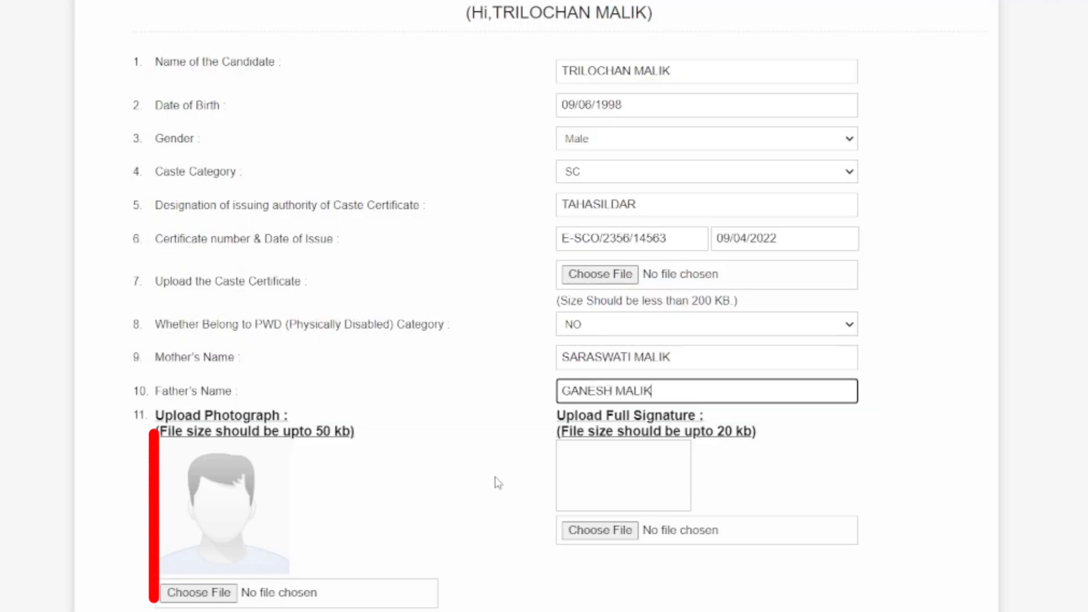
- Upload the DSC_0021 50KB image as the candidate's photograph
{"action": "left_click", "coordinate": [390, 497]}
{"action": "left_click", "coordinate": [199, 592]}
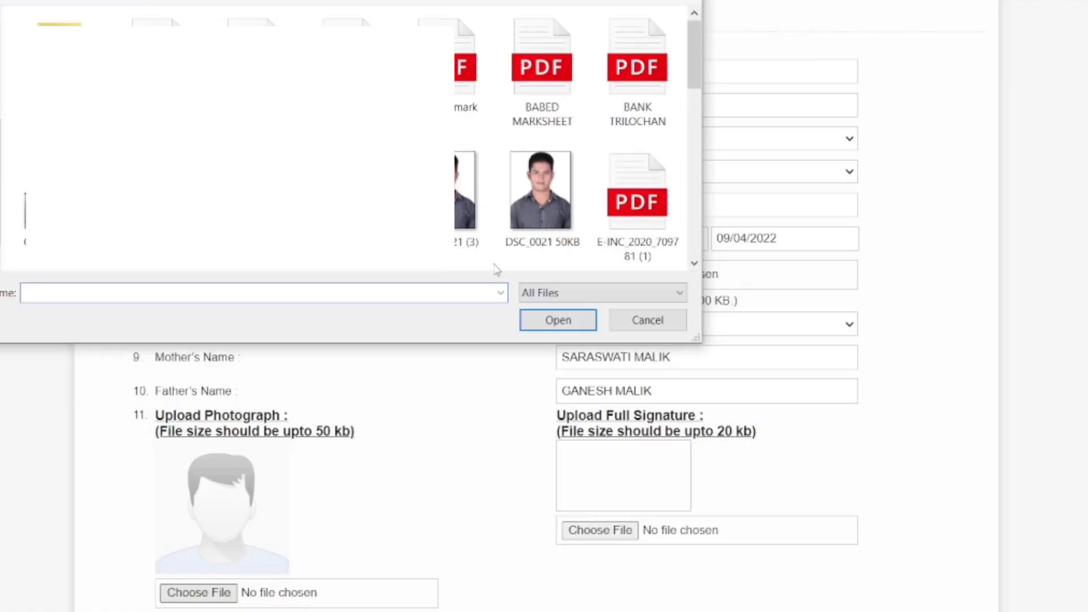
{"action": "scroll", "coordinate": [497, 267], "scroll_direction": "down", "scroll_amount": 3}
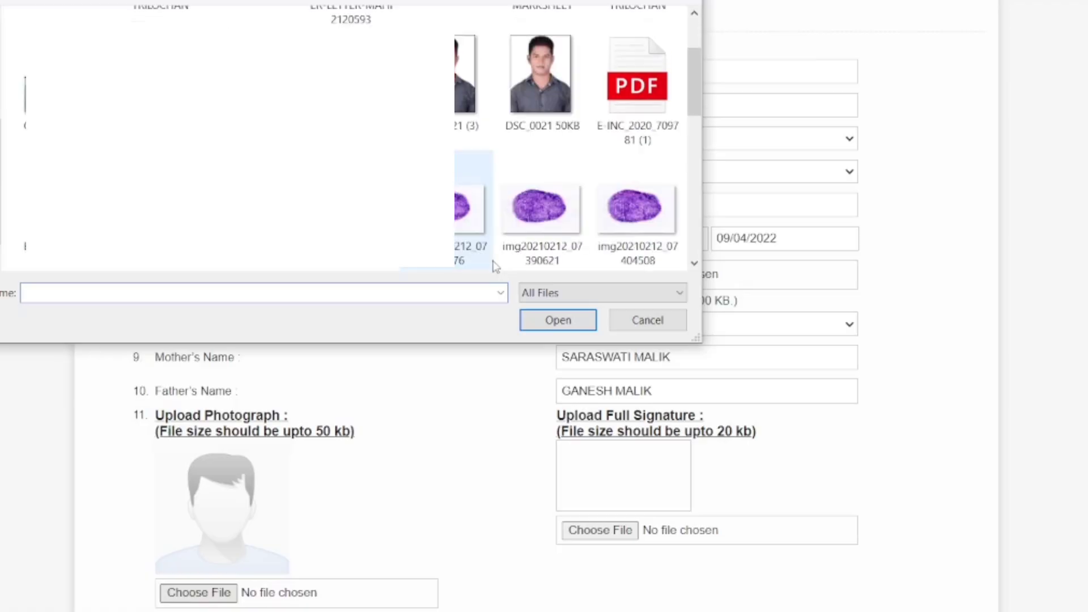
{"action": "left_click", "coordinate": [544, 126]}
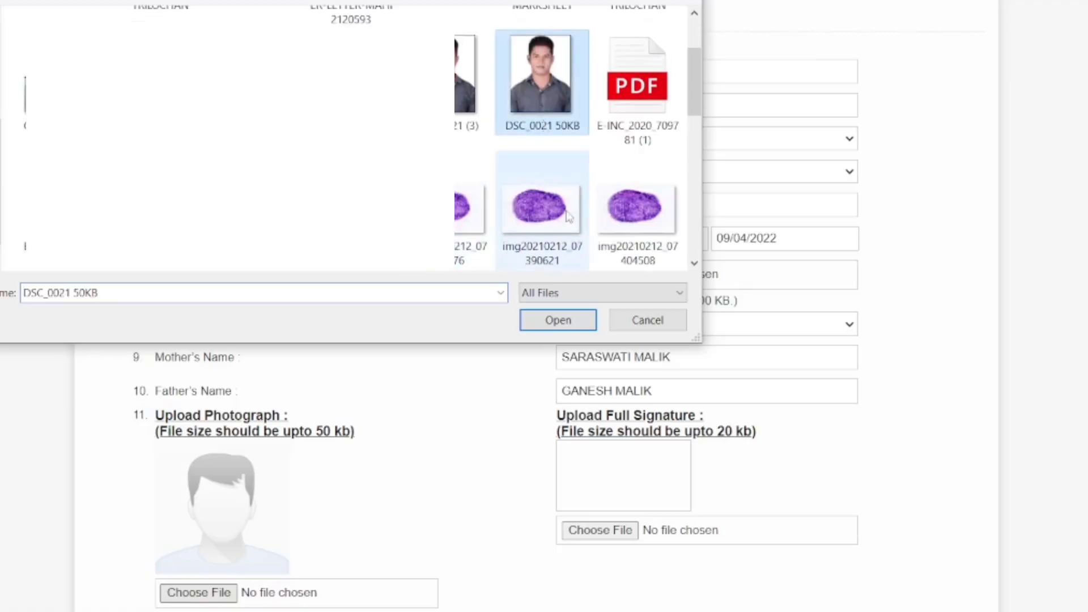
{"action": "left_click", "coordinate": [582, 322]}
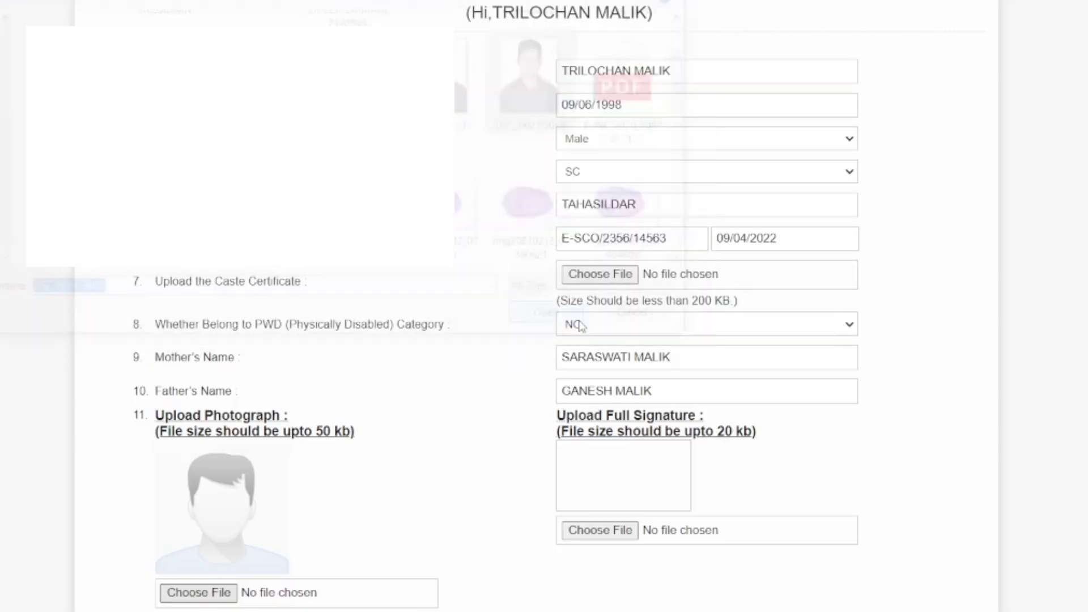
- Upload the candidate's full signature image
{"action": "left_click", "coordinate": [621, 530]}
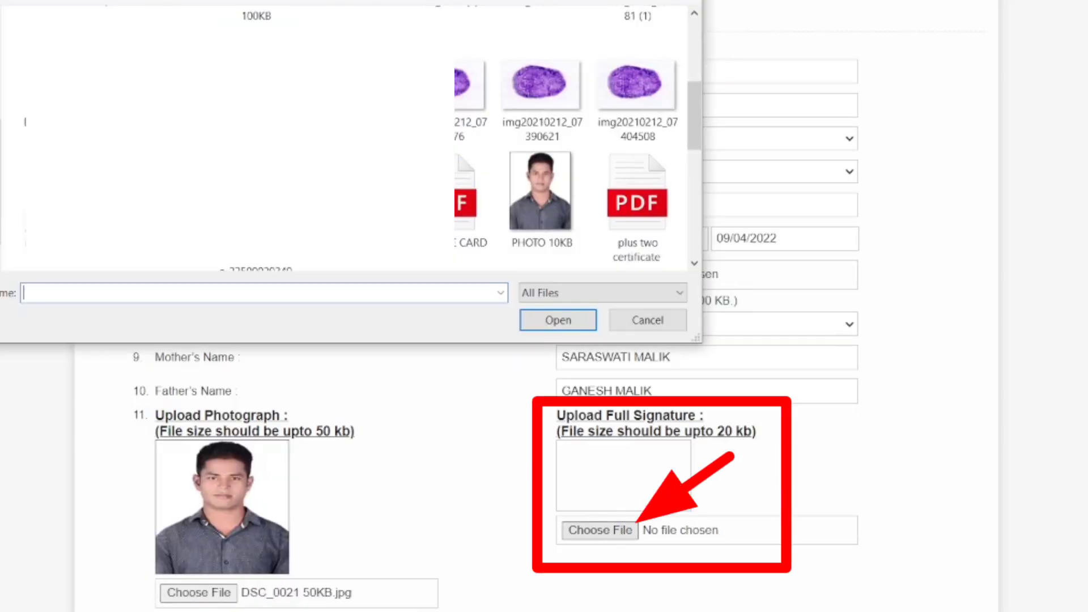
{"action": "left_click", "coordinate": [257, 88]}
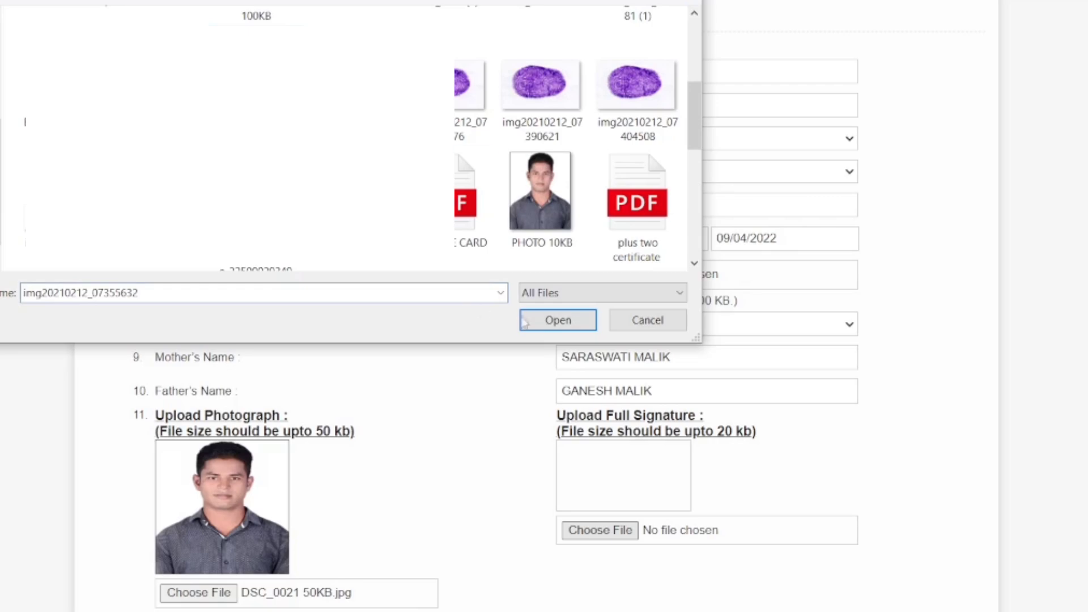
{"action": "left_click", "coordinate": [558, 320]}
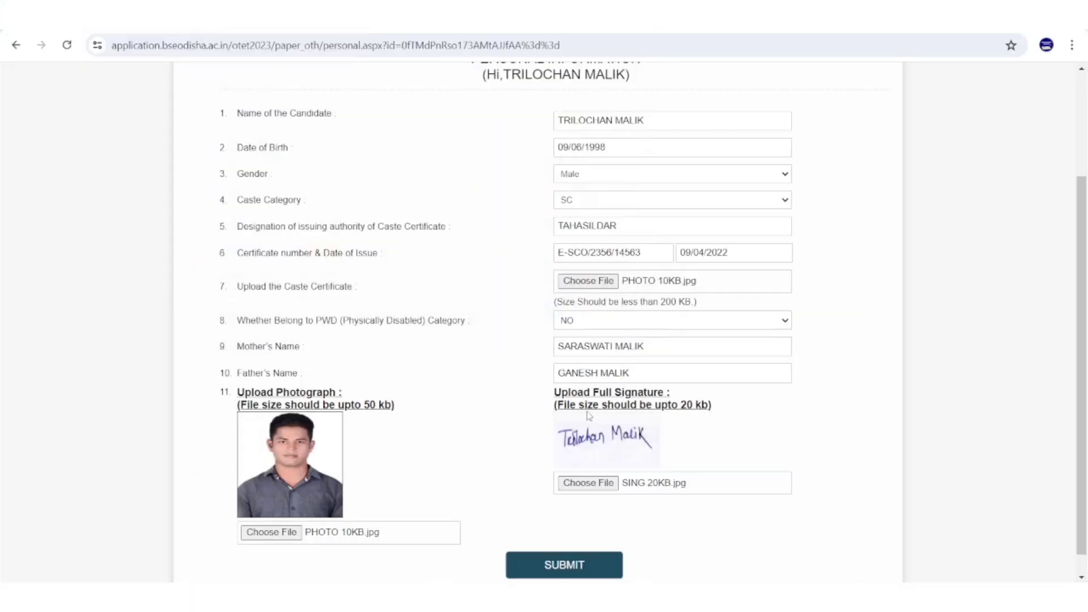
{"action": "scroll", "coordinate": [584, 454], "scroll_direction": "down", "scroll_amount": 1}
- Submit the personal information form and acknowledge the Inserted Successfully alert
{"action": "left_click", "coordinate": [572, 541]}
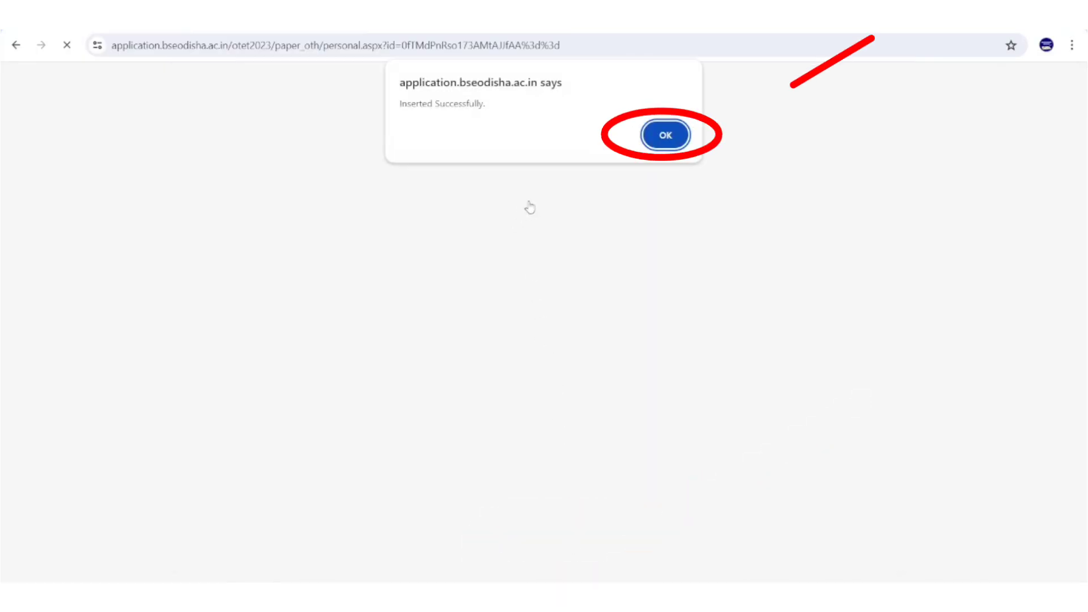
{"action": "left_click", "coordinate": [658, 144]}
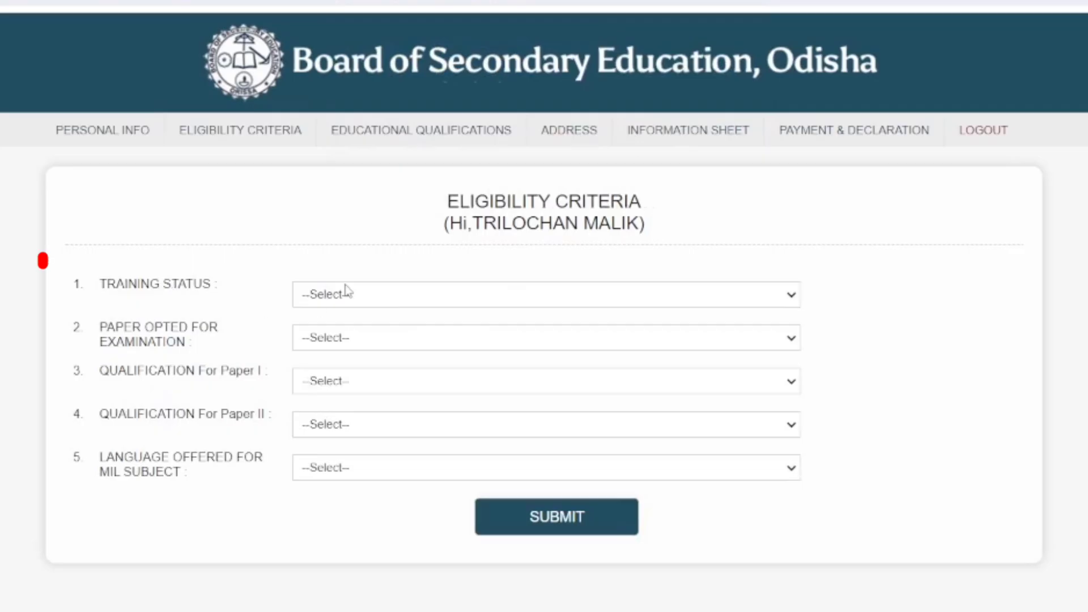
- Choose Trained as training status and Paper-I & Paper-II as the papers opted for examination
{"action": "left_click", "coordinate": [347, 299]}
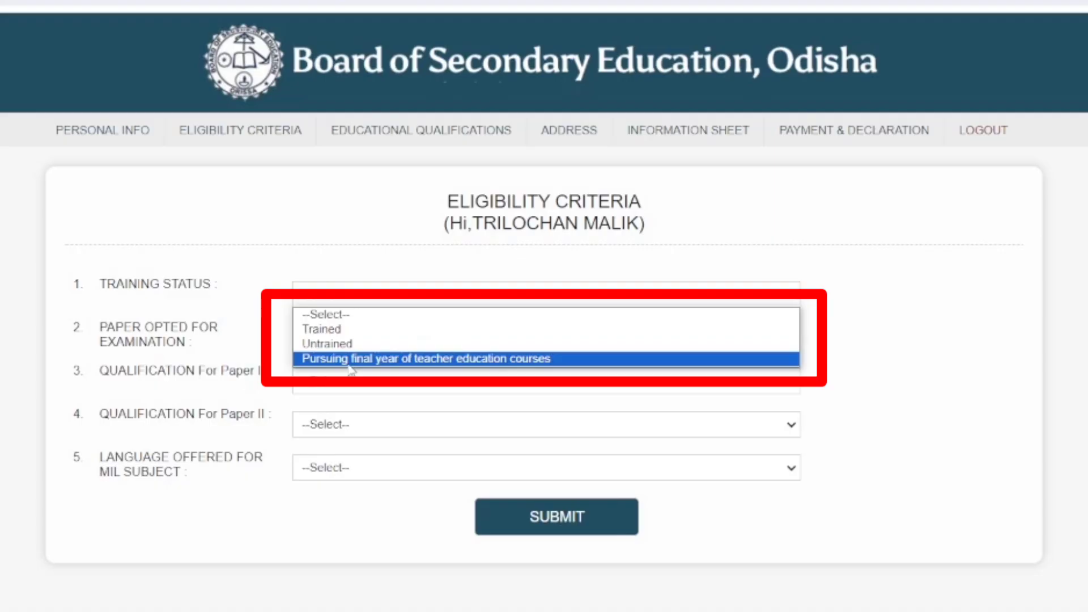
{"action": "left_click", "coordinate": [334, 330]}
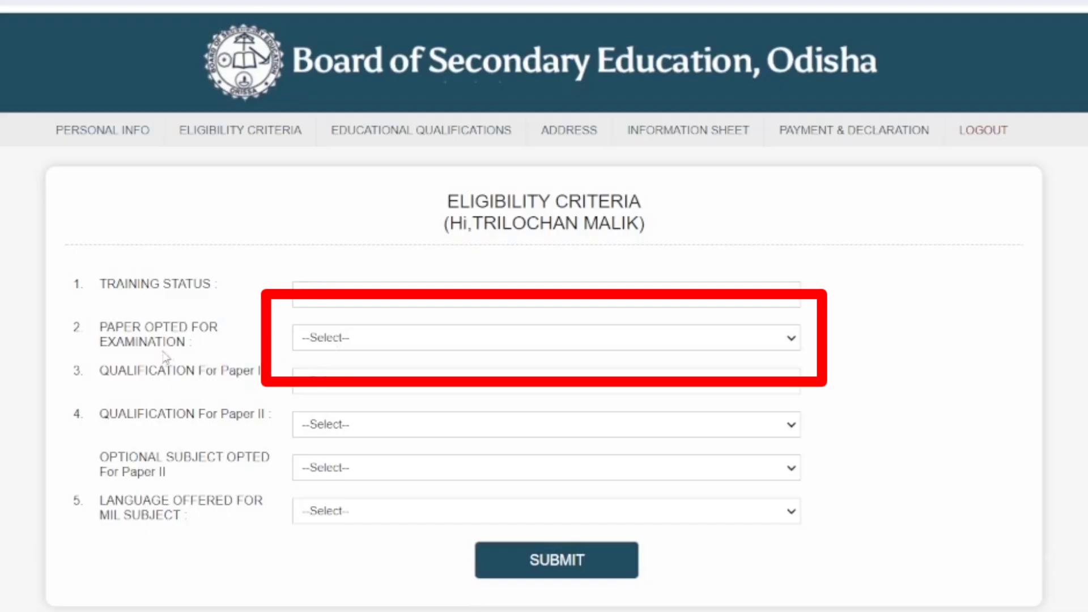
{"action": "left_click", "coordinate": [334, 340]}
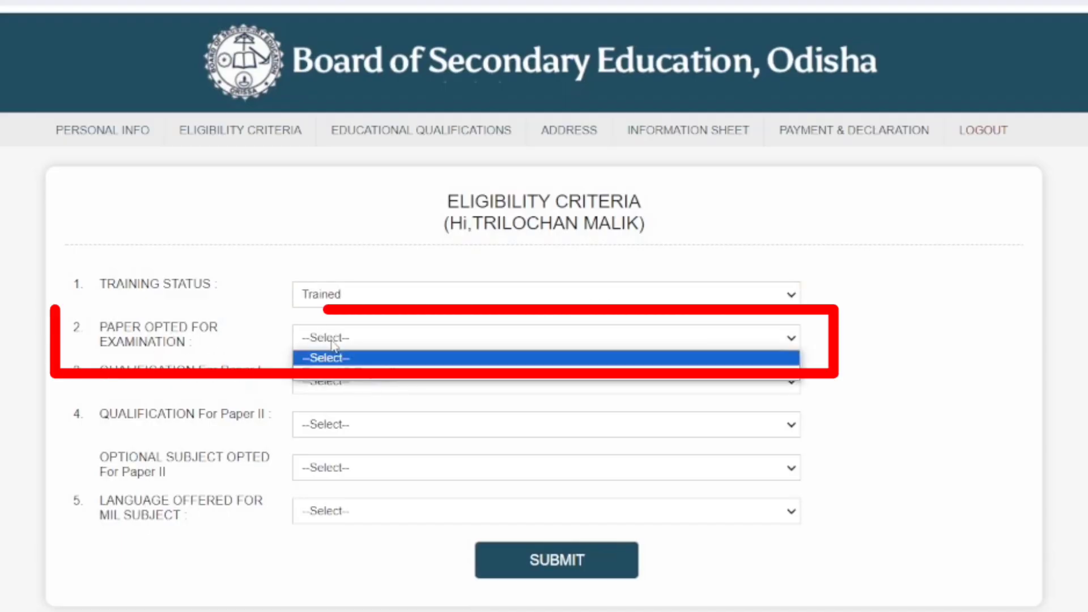
{"action": "left_click", "coordinate": [343, 380]}
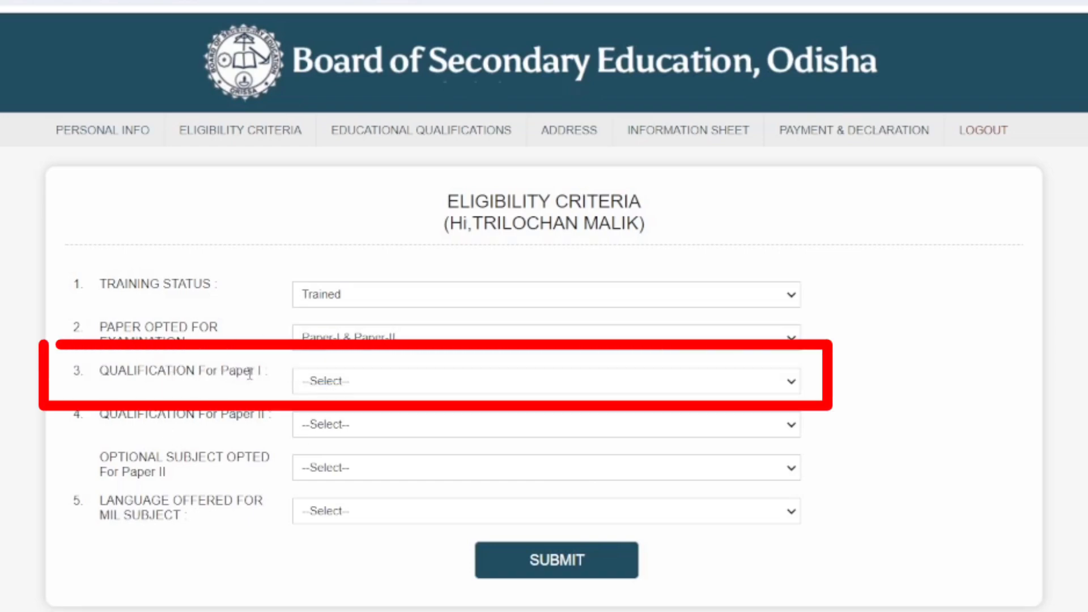
{"action": "left_click", "coordinate": [332, 383]}
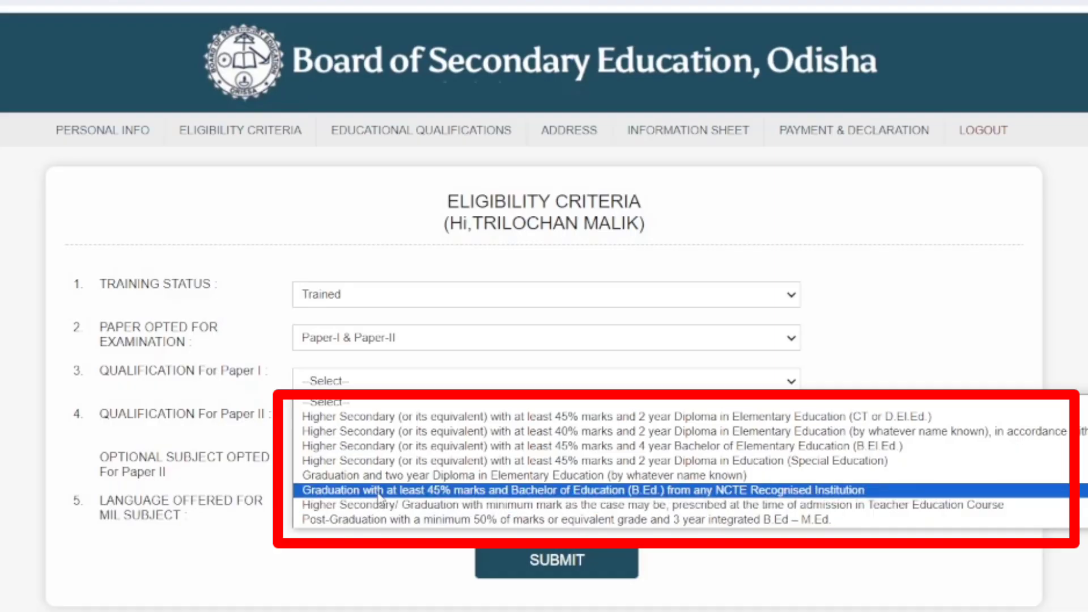
- Choose graduation with B.Ed for Paper I and graduation with 45% and B.Ed for Paper II
{"action": "left_click", "coordinate": [378, 491]}
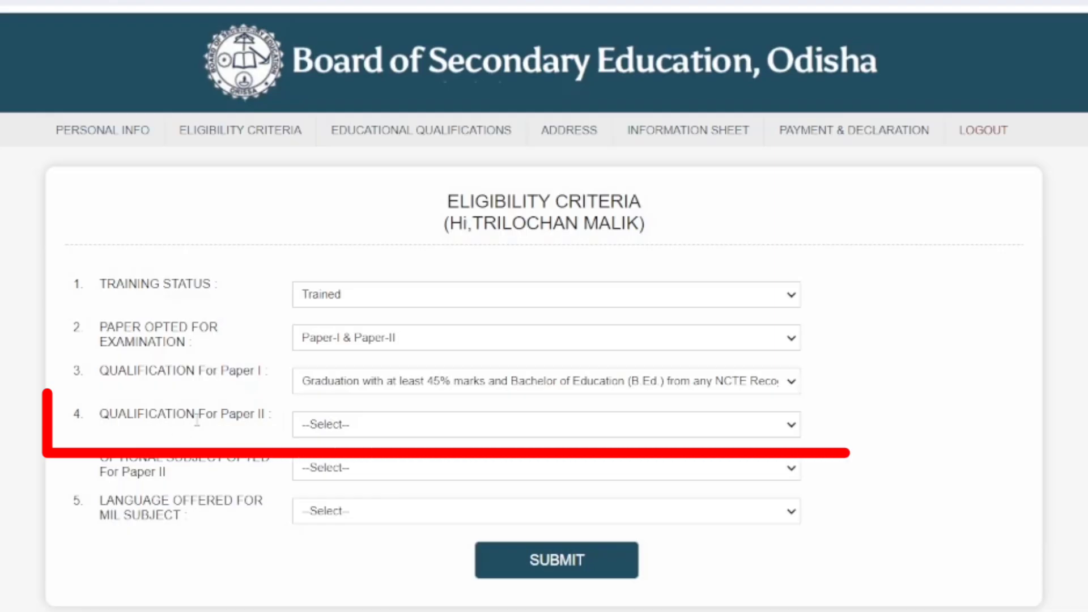
{"action": "left_click", "coordinate": [328, 426]}
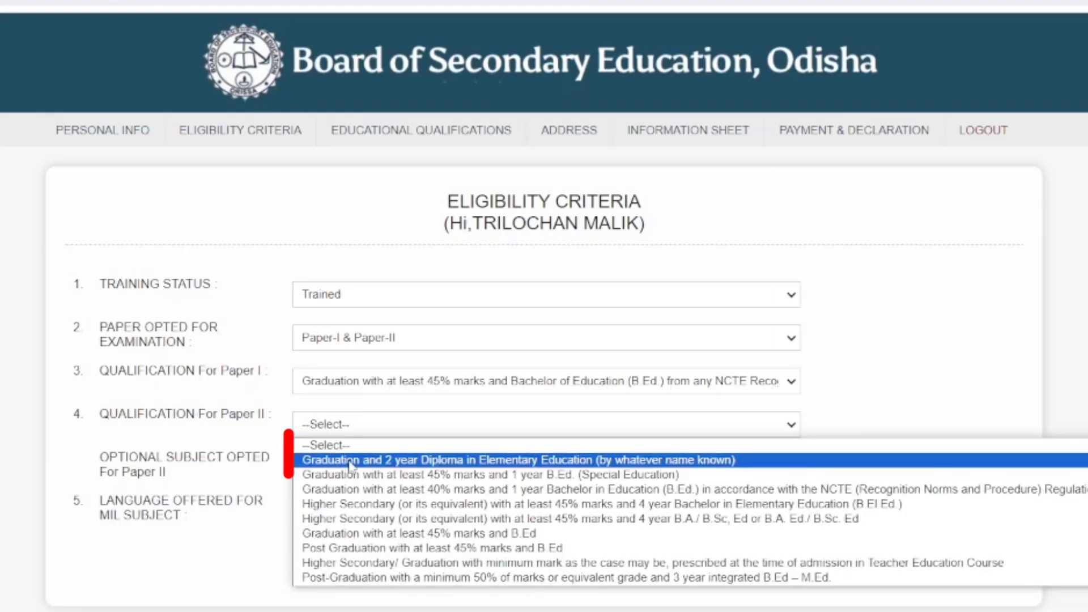
{"action": "left_click", "coordinate": [375, 534]}
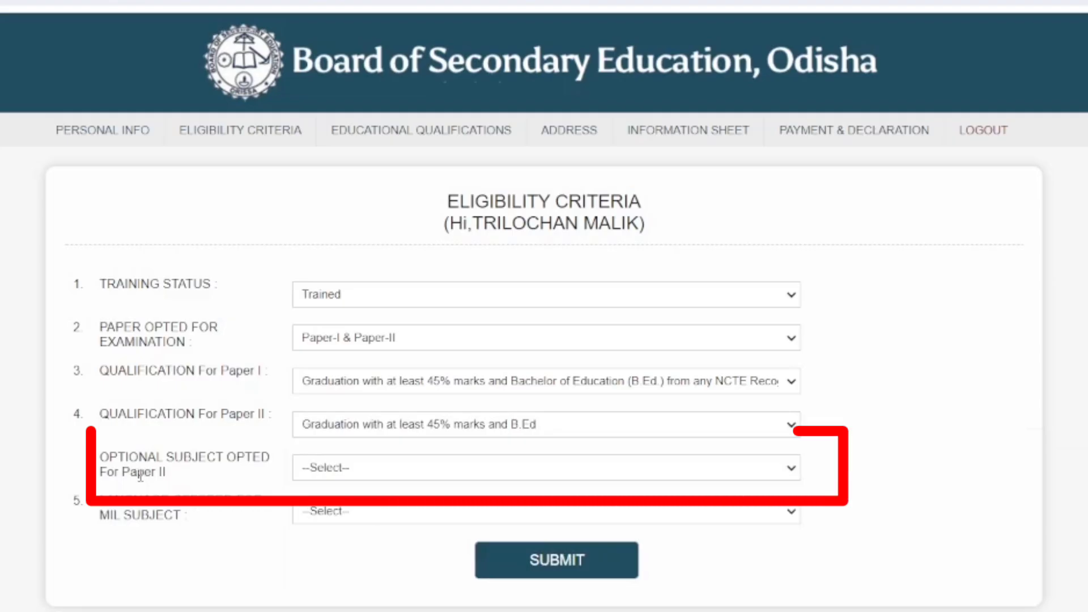
- Pick SOCIAL SCIENCE as optional subject and ODIA as MIL language, then submit the eligibility criteria
{"action": "left_click", "coordinate": [341, 474]}
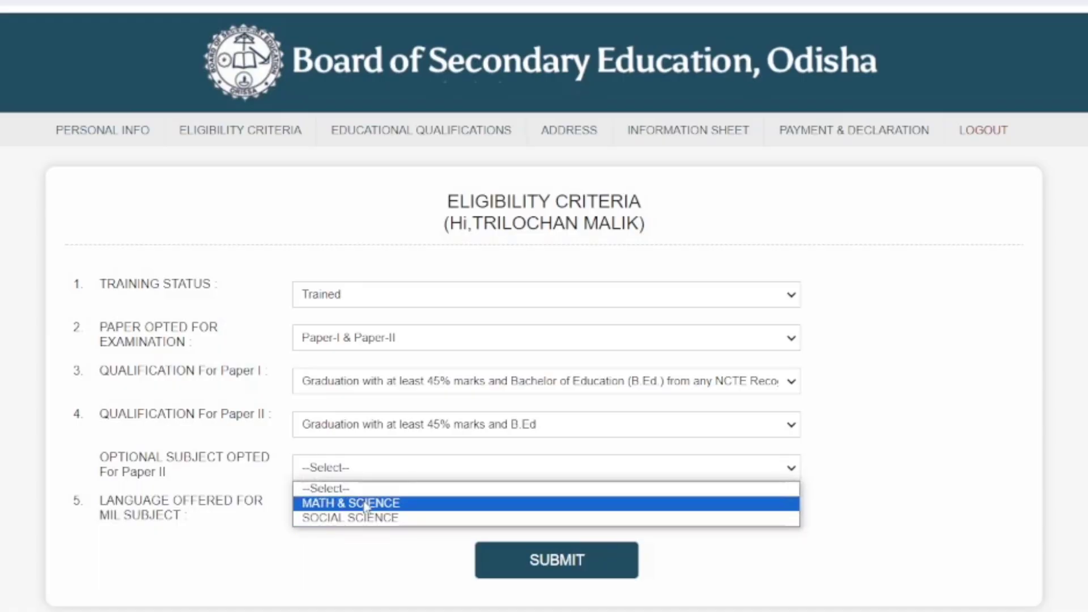
{"action": "left_click", "coordinate": [341, 518]}
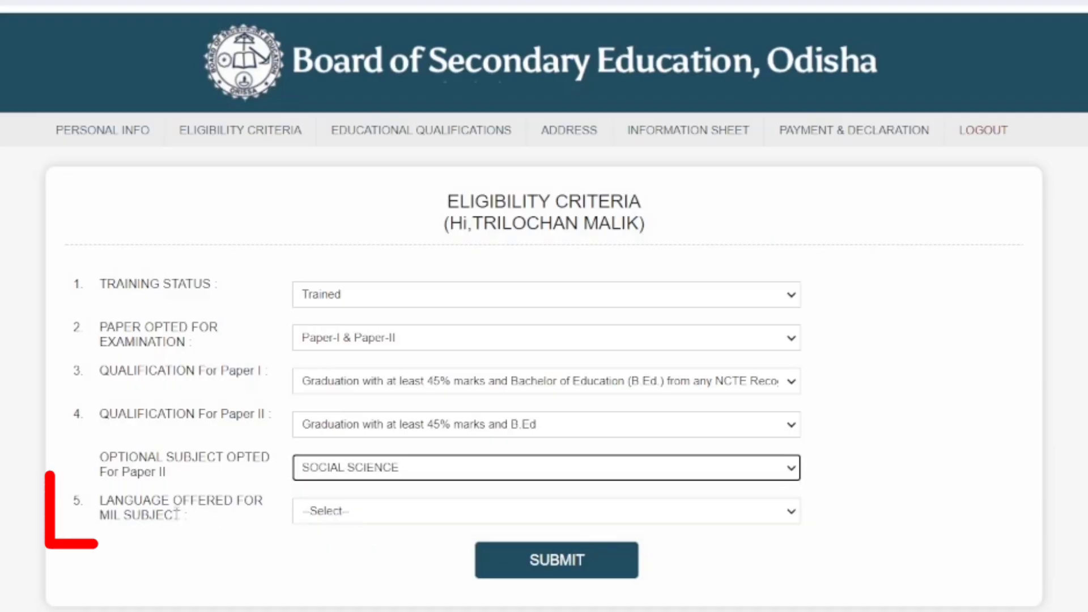
{"action": "left_click", "coordinate": [330, 519]}
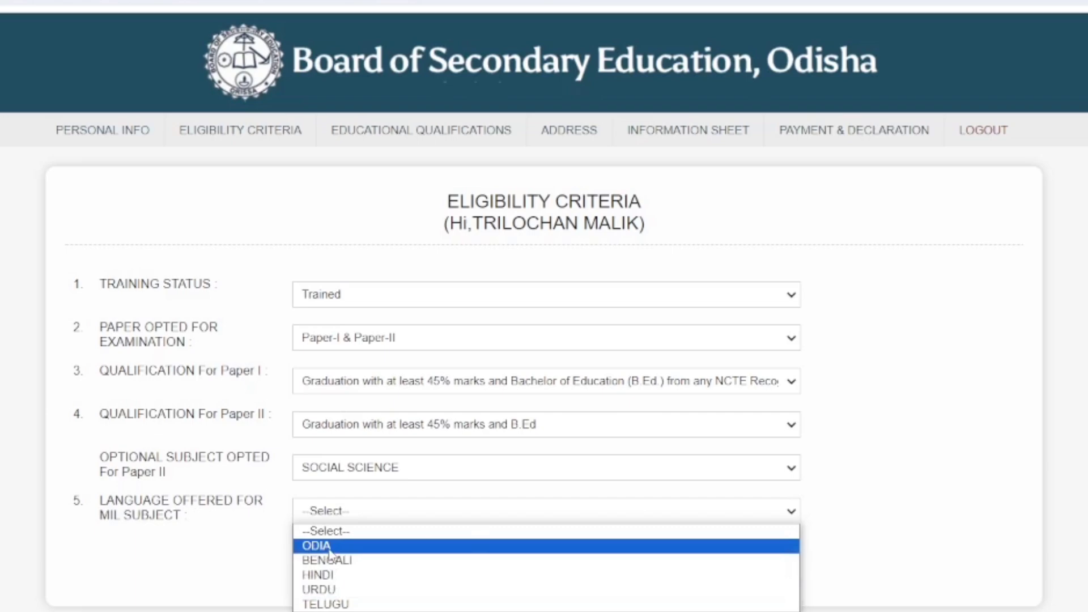
{"action": "left_click", "coordinate": [329, 547]}
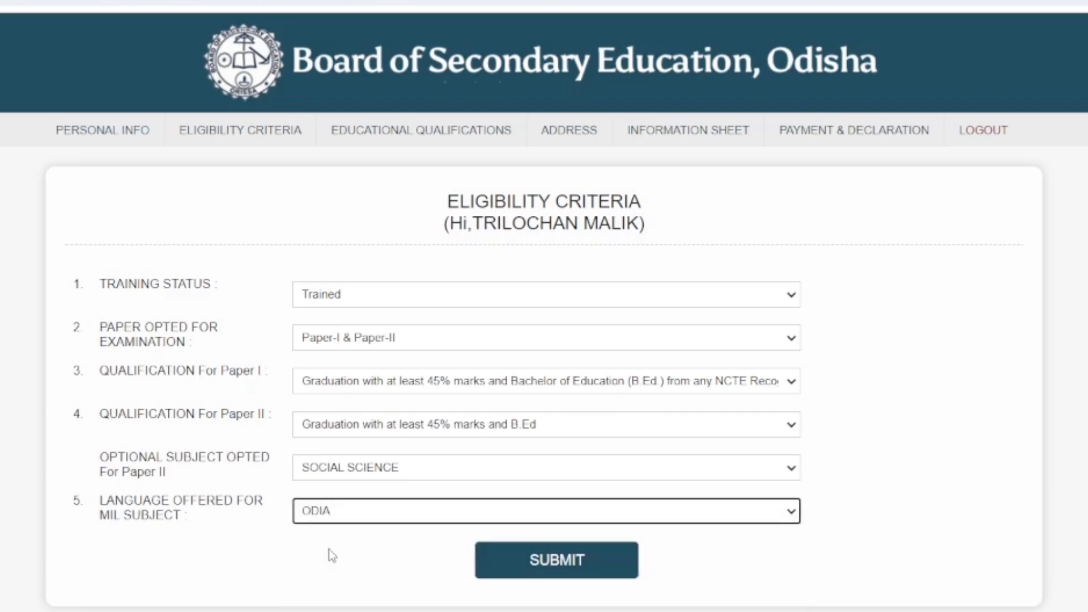
{"action": "left_click", "coordinate": [540, 571]}
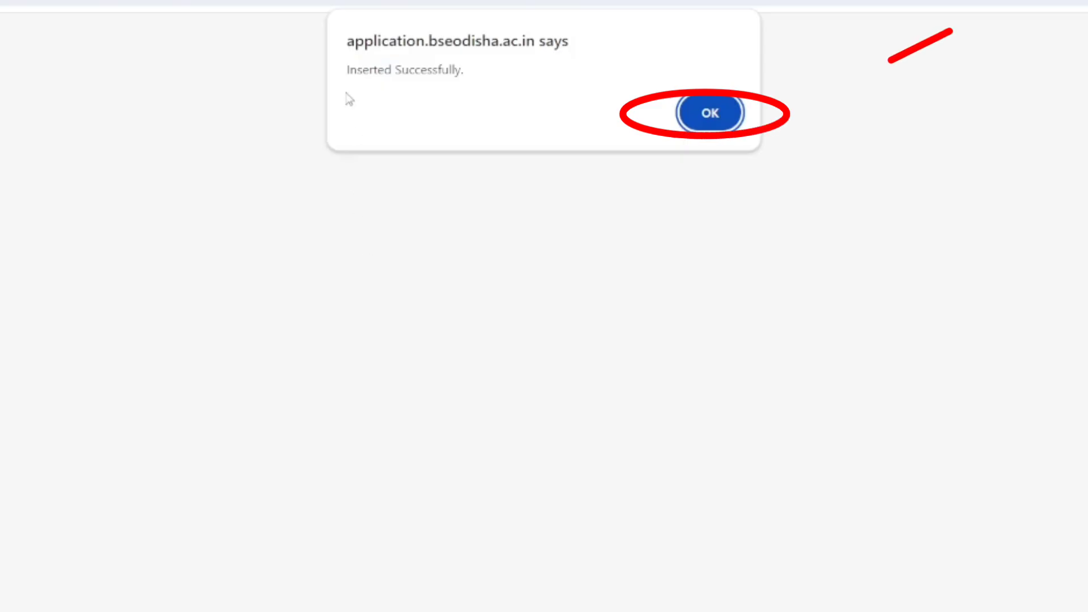
- Dismiss the alert and enter Paper I graduation subjects HISTORY,ODIA,GEOGRAPHY,ENGLISH from NORTH ORISSA UNIVERSITY
{"action": "left_click", "coordinate": [709, 113]}
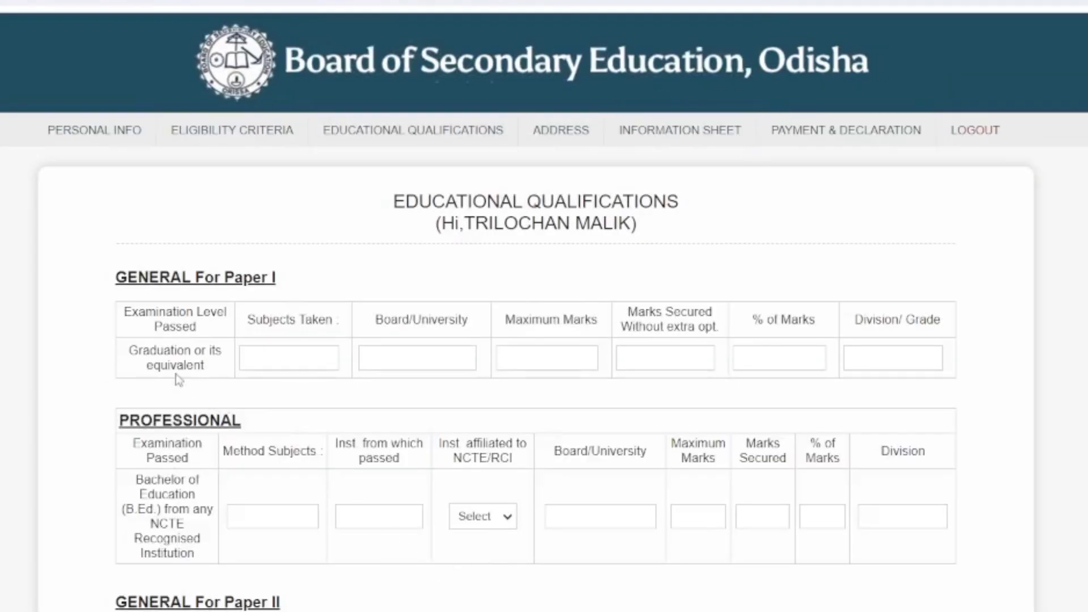
{"action": "left_click", "coordinate": [291, 360]}
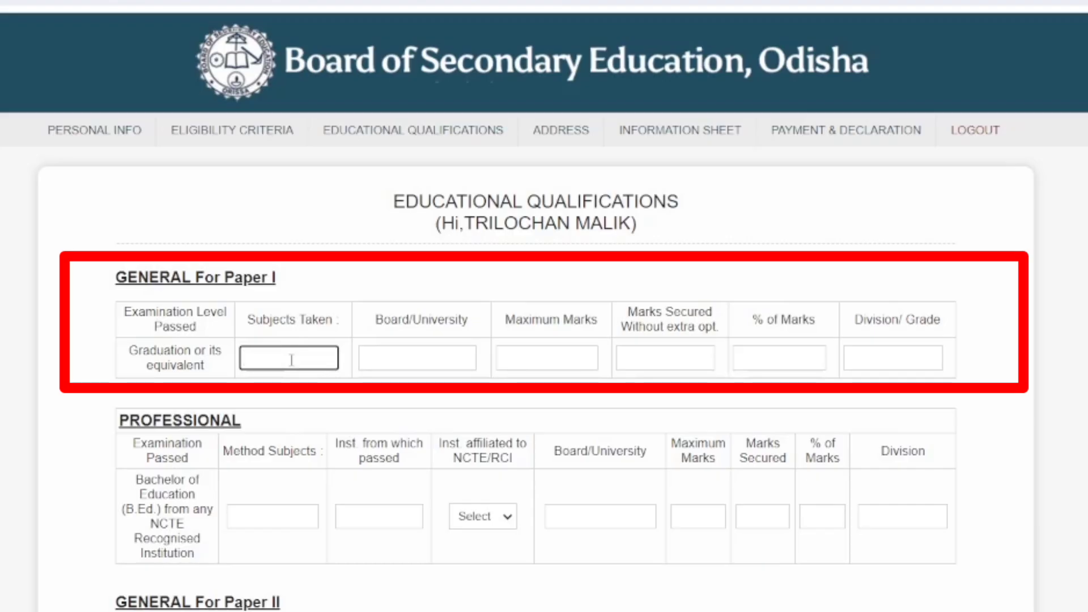
{"action": "type", "text": "HISTORY,ODIA"}
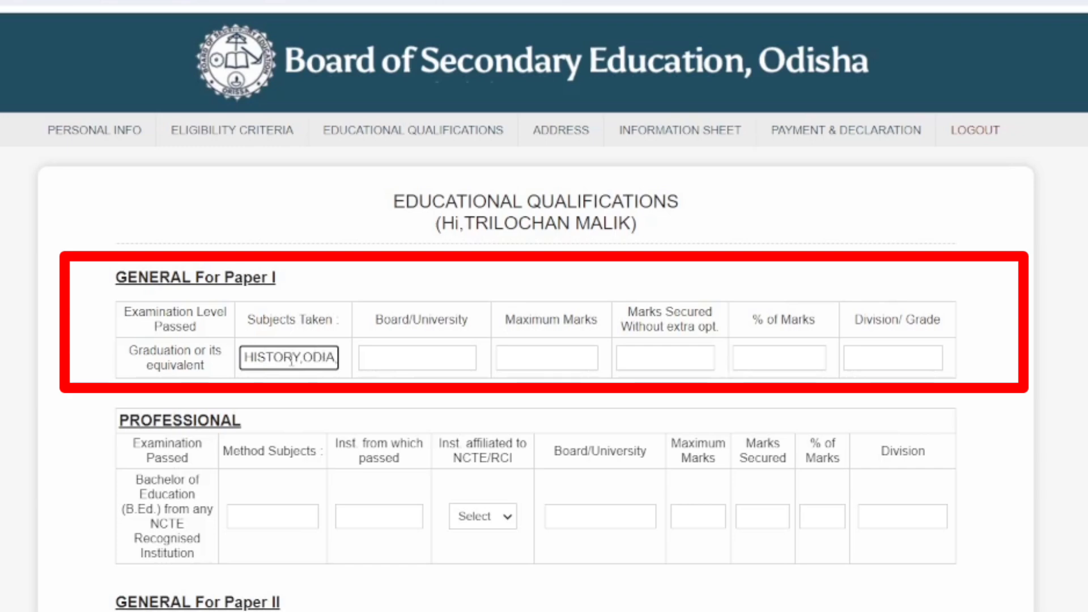
{"action": "type", "text": ",GEOGRAPHY,ENGLISH"}
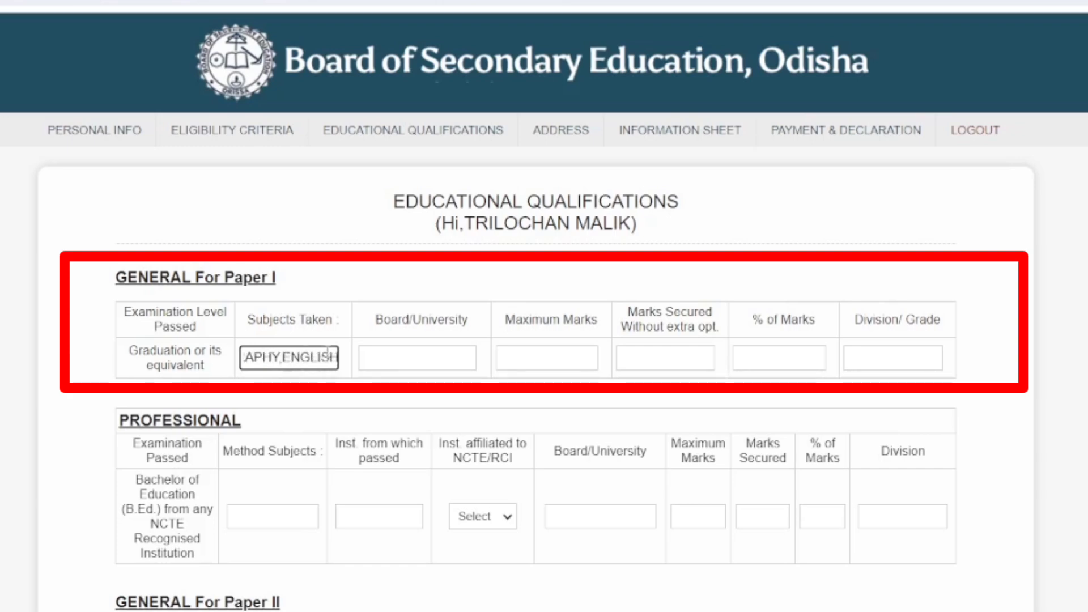
{"action": "left_click", "coordinate": [424, 356]}
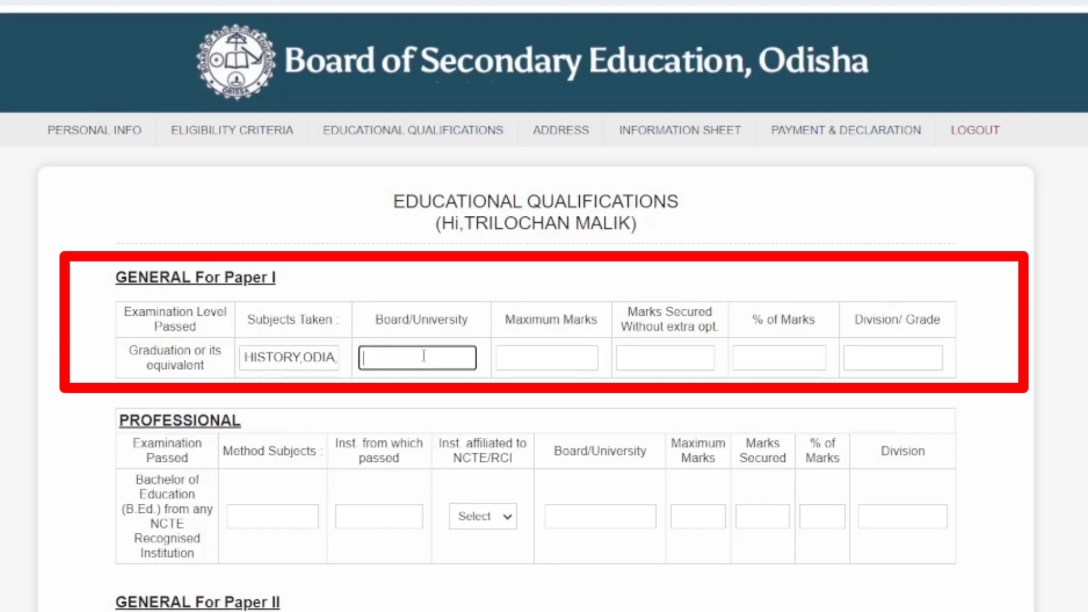
{"action": "type", "text": "NO"}
{"action": "type", "text": "R"}
{"action": "type", "text": "TH"}
{"action": "type", "text": " ORIS"}
{"action": "type", "text": "SA"}
{"action": "type", "text": " UN"}
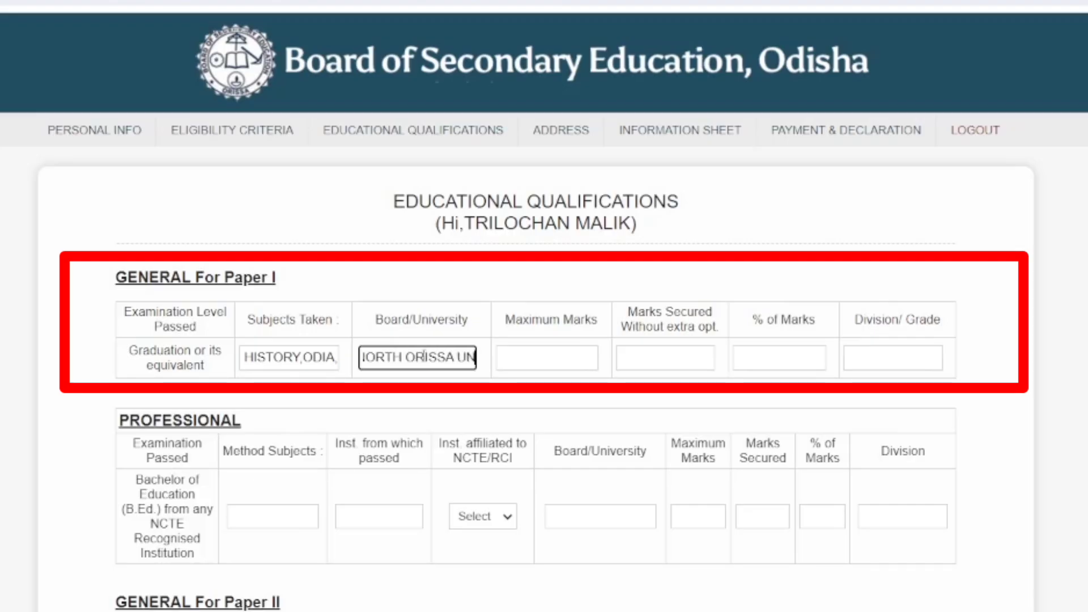
{"action": "type", "text": "IVER"}
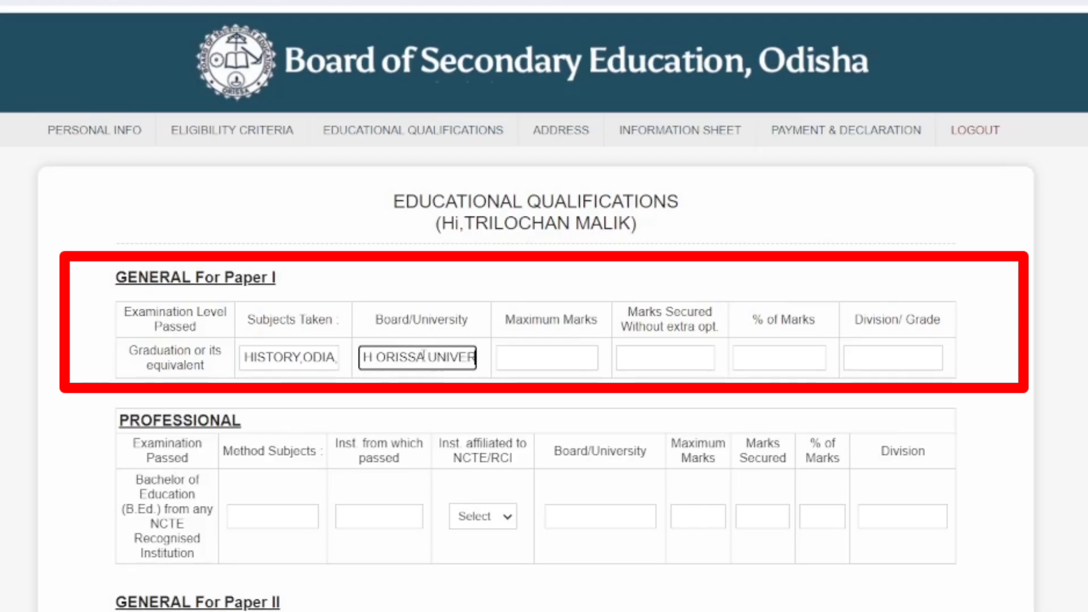
{"action": "type", "text": "SITY"}
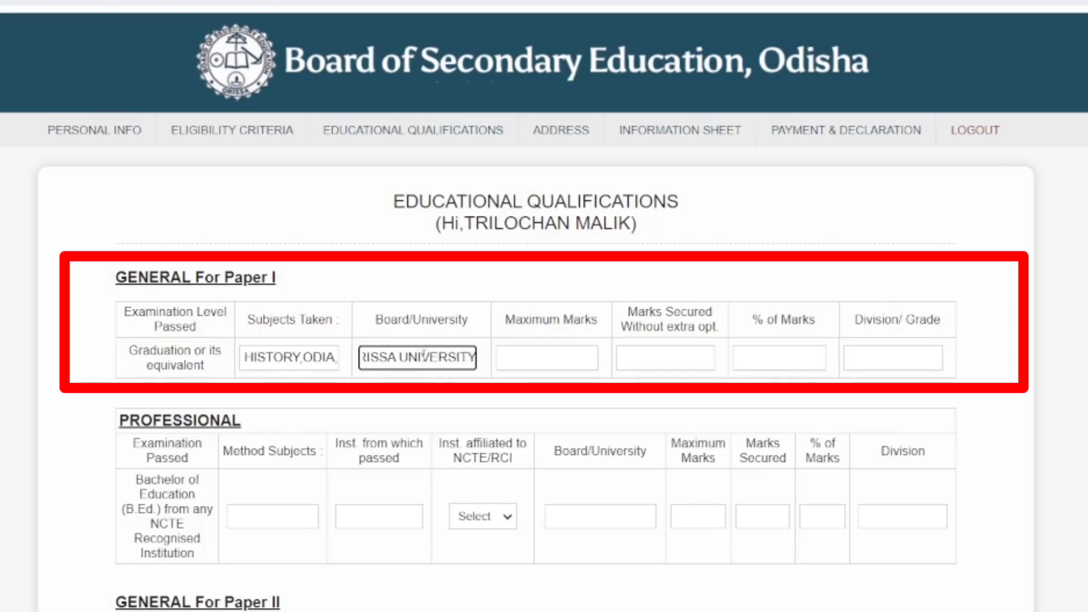
- Enter 2400 maximum marks, 2000 marks secured and FIRST division in the Paper I graduation row
{"action": "left_click", "coordinate": [581, 364]}
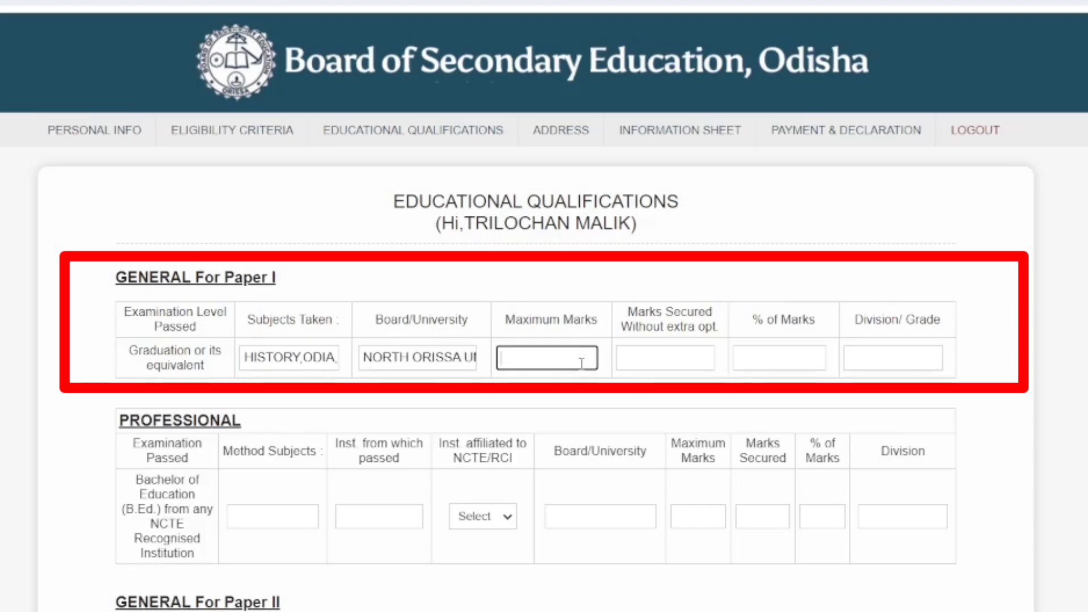
{"action": "type", "text": "2400"}
{"action": "left_click", "coordinate": [662, 360]}
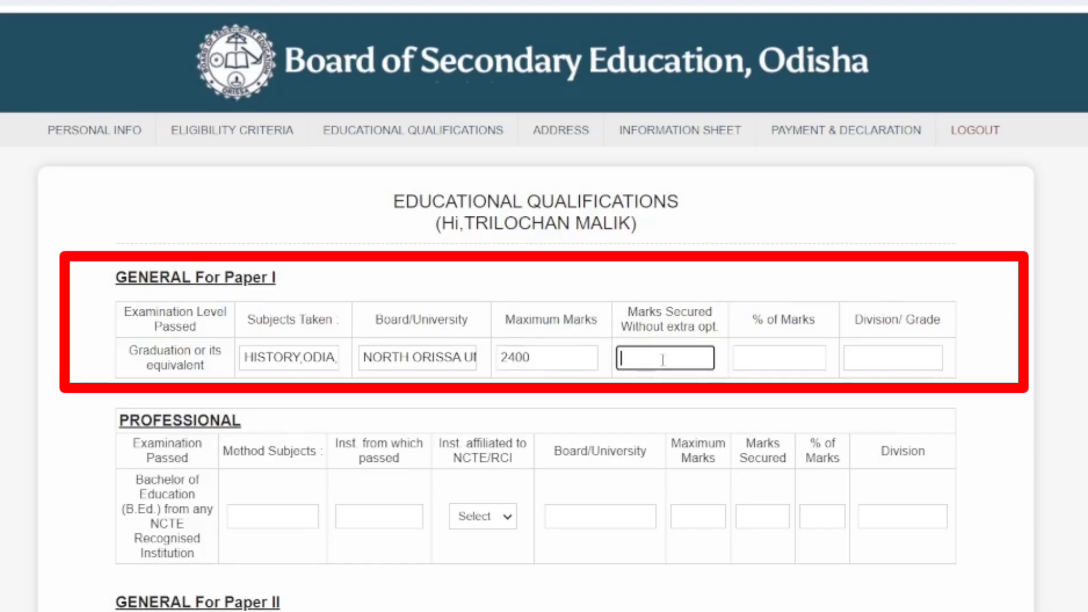
{"action": "type", "text": "2000"}
{"action": "left_click", "coordinate": [781, 397]}
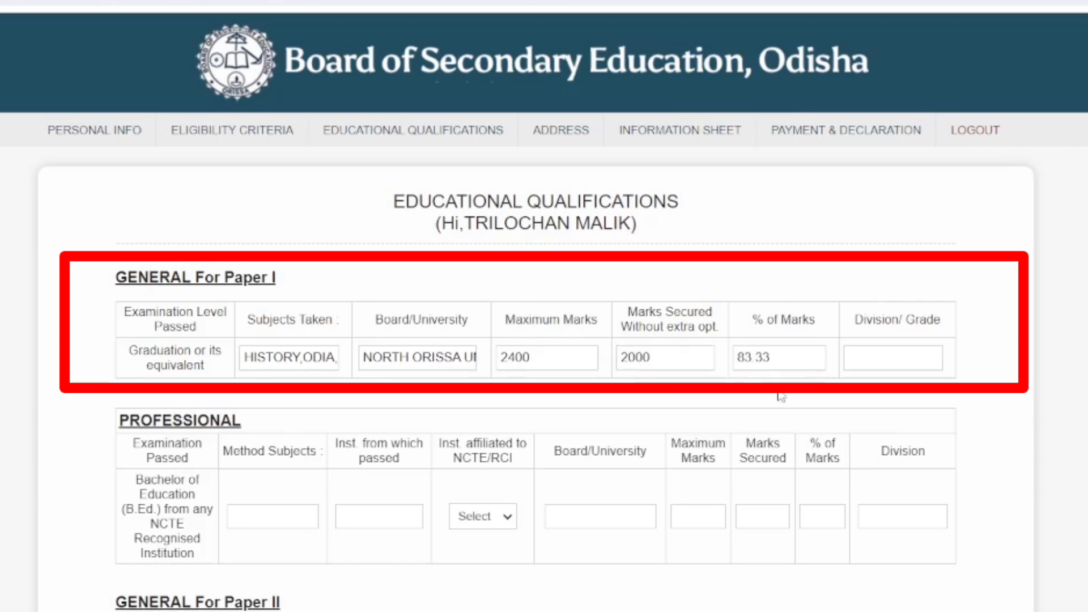
{"action": "left_click", "coordinate": [893, 352]}
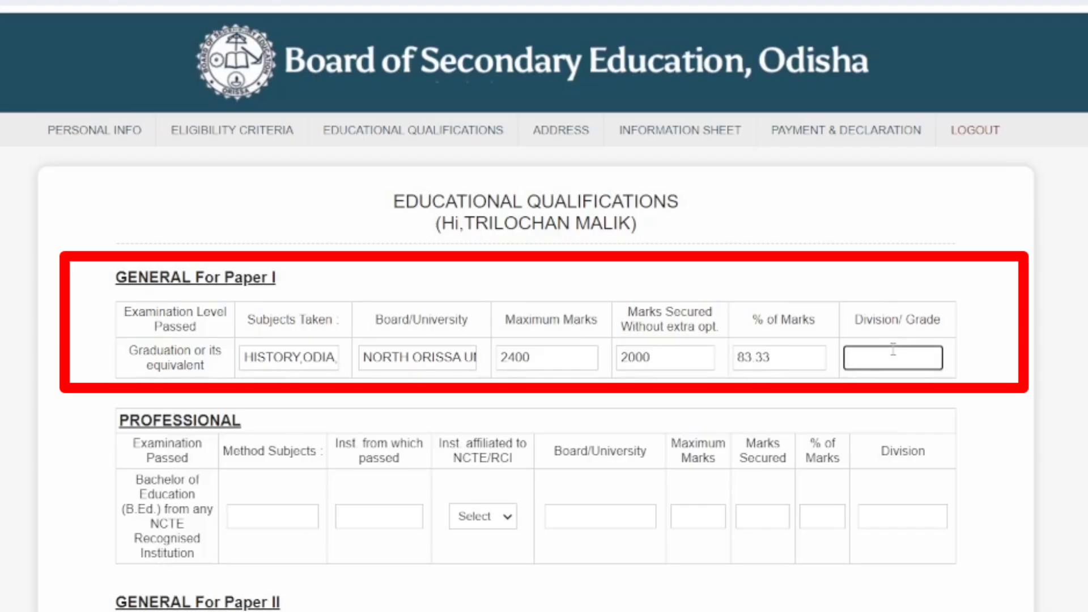
{"action": "type", "text": "FIRST"}
- Enter B.Ed method subjects ODIA,SOCIAL, institution MPC AUTO COLLEGE, and mark it NCTE/RCI affiliated (Yes)
{"action": "left_click", "coordinate": [278, 522]}
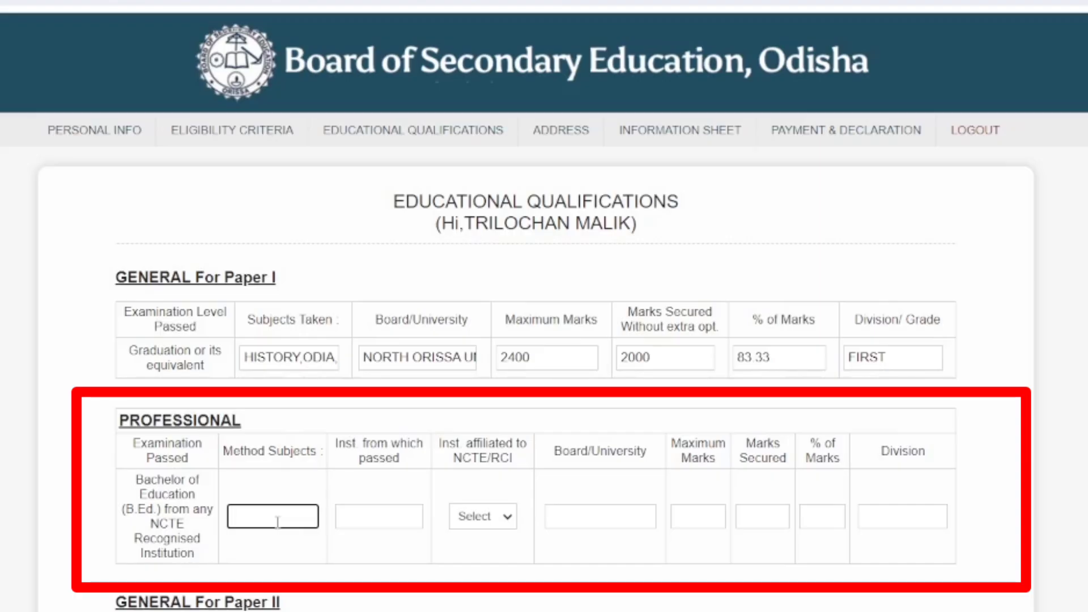
{"action": "type", "text": "ODIA,SOCIAL"}
{"action": "left_click", "coordinate": [381, 517]}
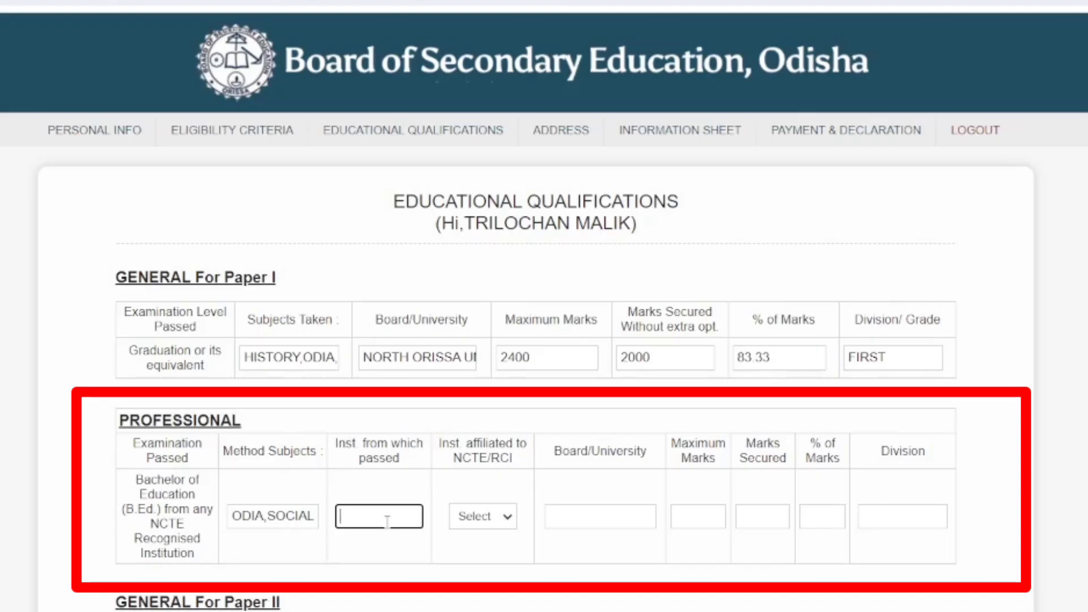
{"action": "type", "text": "MPC S"}
{"action": "key", "text": "BackSpace"}
{"action": "type", "text": "AU"}
{"action": "type", "text": "TO C"}
{"action": "type", "text": "OLLEGE"}
{"action": "left_click", "coordinate": [490, 517]}
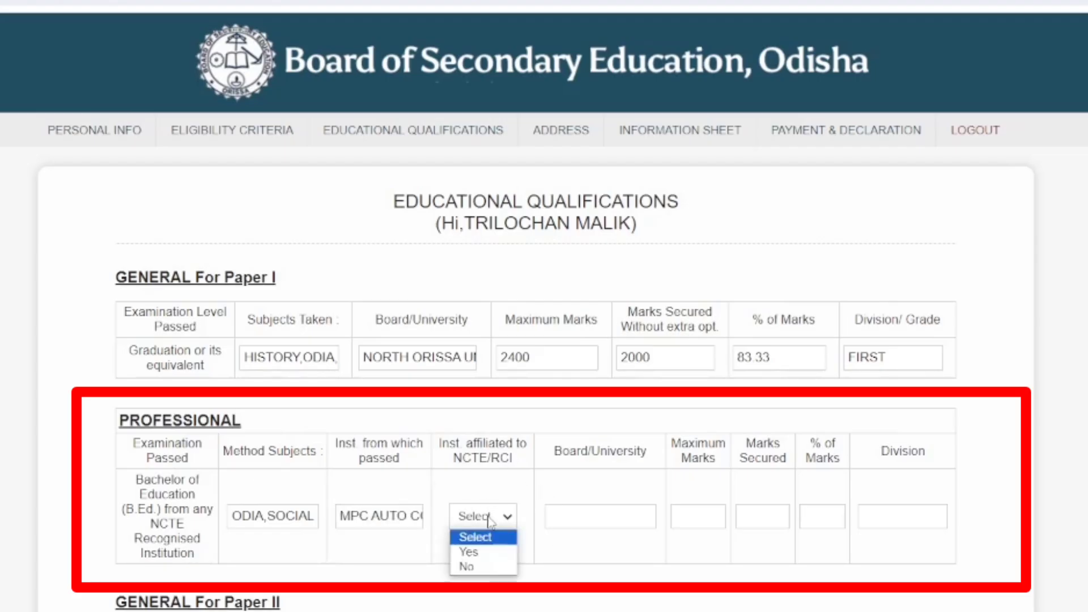
{"action": "left_click", "coordinate": [486, 552]}
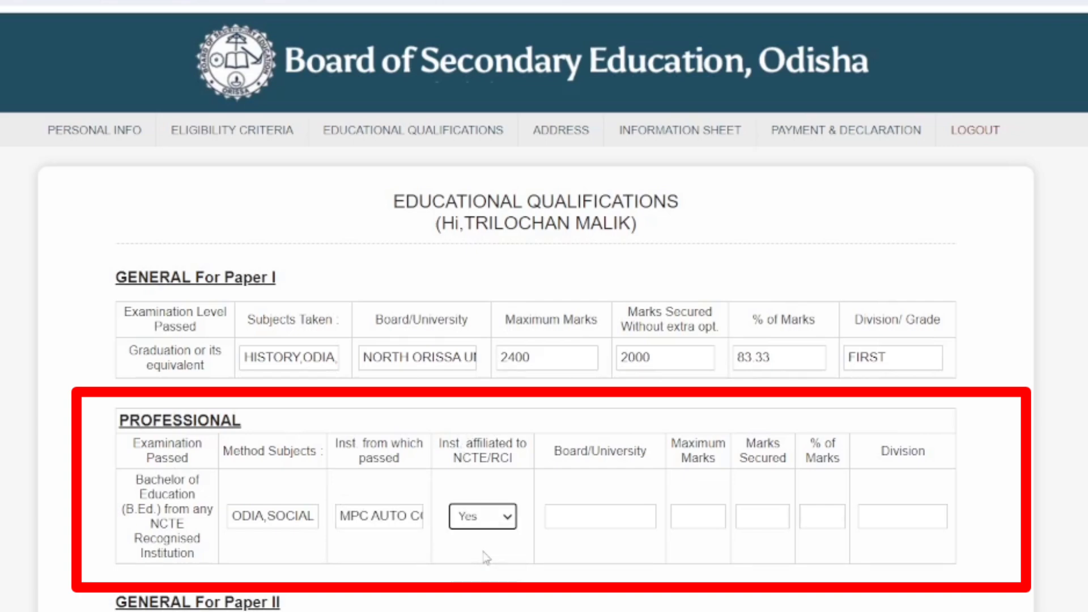
- Fill the Paper I B.Ed university, 1800 maximum, 1750 secured (97.22%) and FIRST division
{"action": "left_click", "coordinate": [606, 515]}
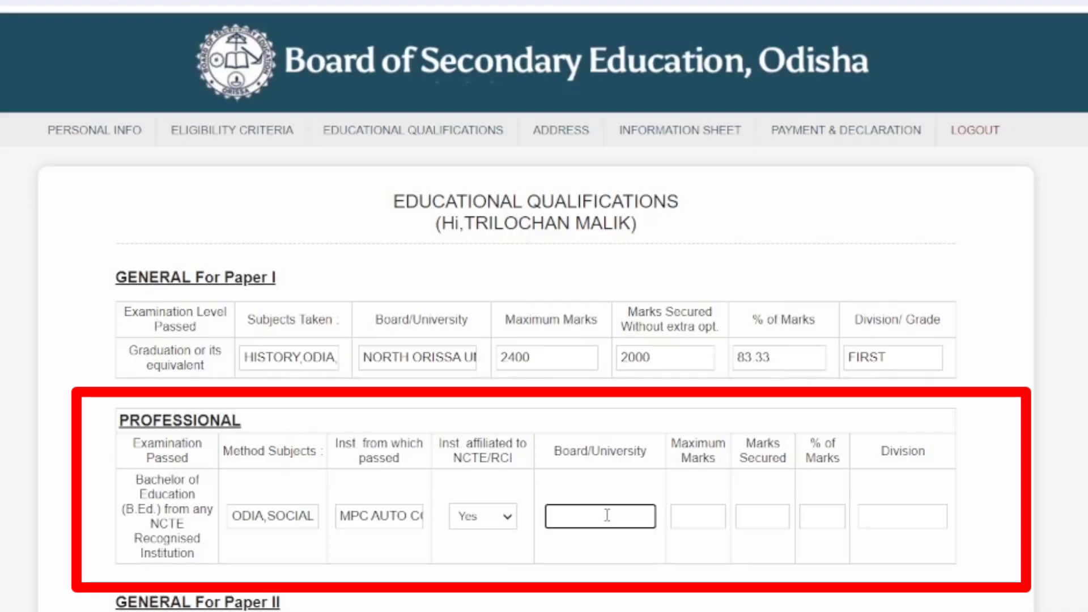
{"action": "type", "text": "NOTH"}
{"action": "type", "text": " O"}
{"action": "type", "text": "ISSA"}
{"action": "type", "text": " UNIV"}
{"action": "type", "text": "ERS"}
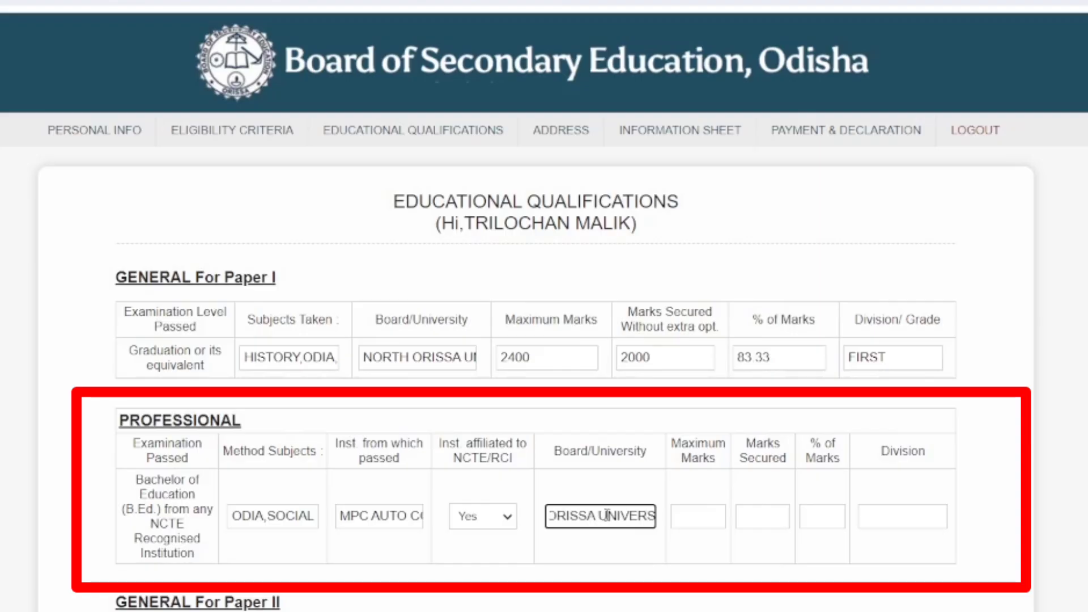
{"action": "type", "text": "ITY"}
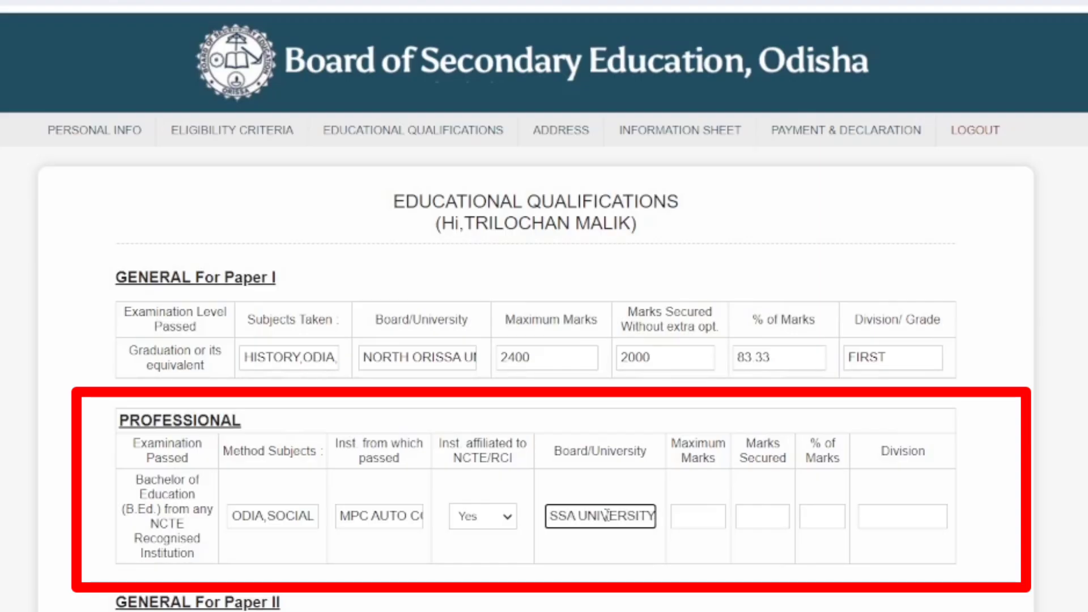
{"action": "left_click", "coordinate": [697, 516]}
{"action": "type", "text": "18"}
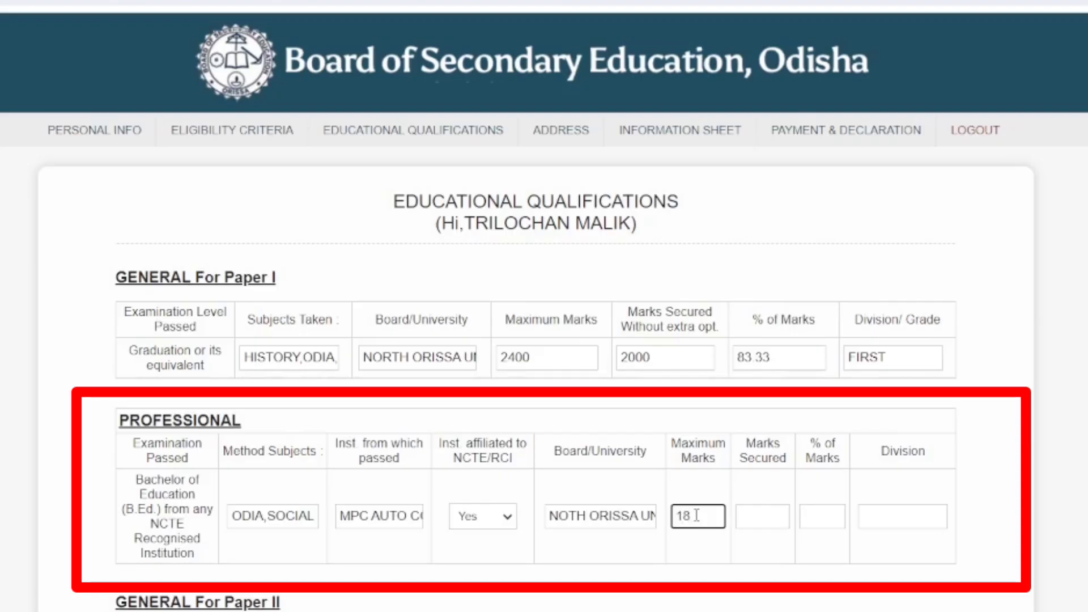
{"action": "type", "text": "00"}
{"action": "left_click", "coordinate": [769, 521]}
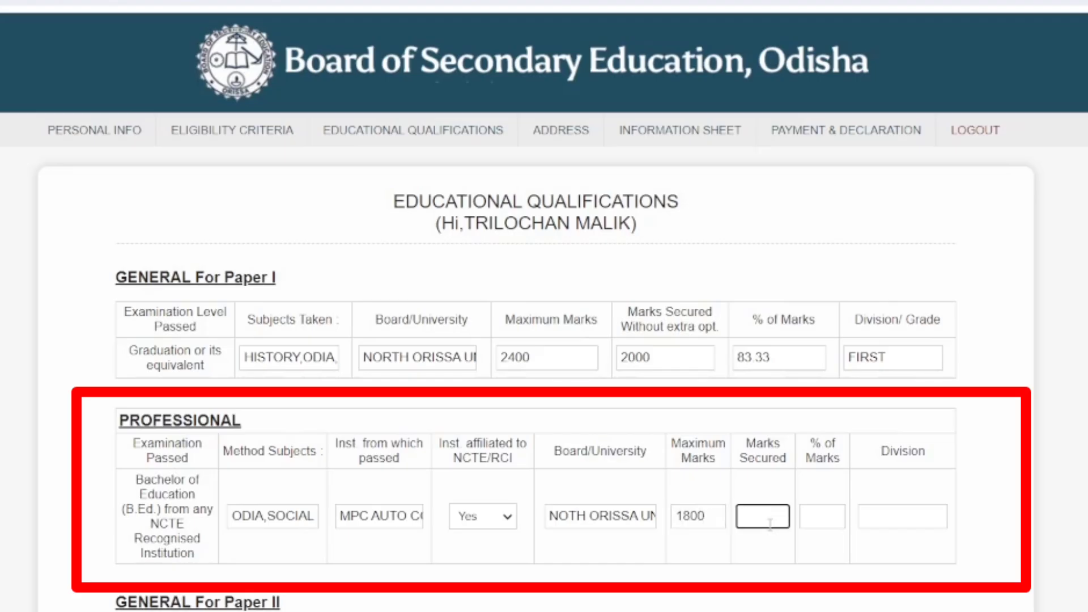
{"action": "type", "text": "1750"}
{"action": "left_click", "coordinate": [830, 518]}
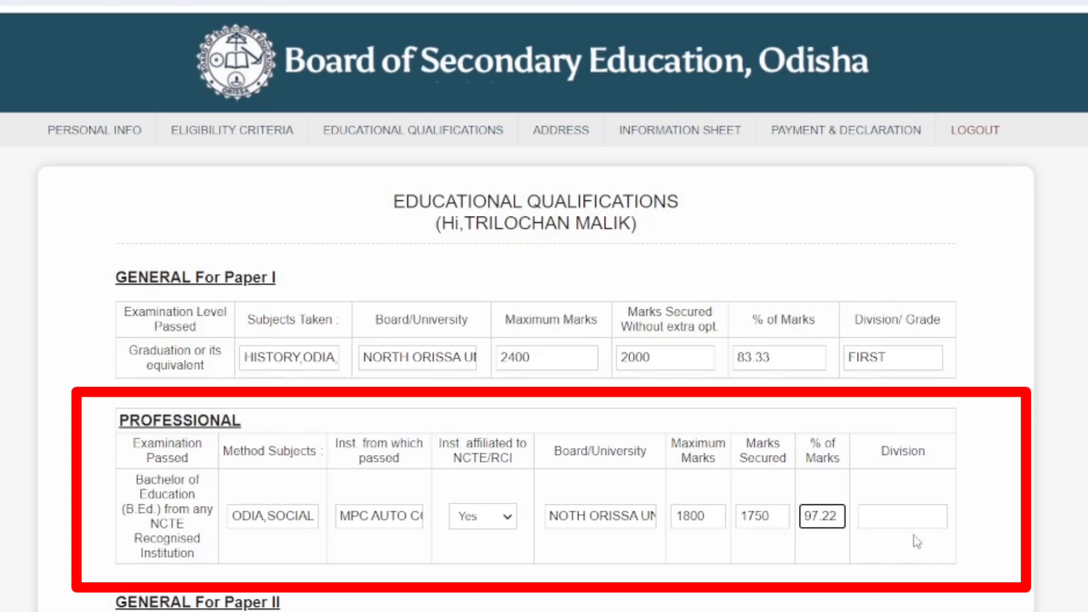
{"action": "left_click", "coordinate": [924, 518]}
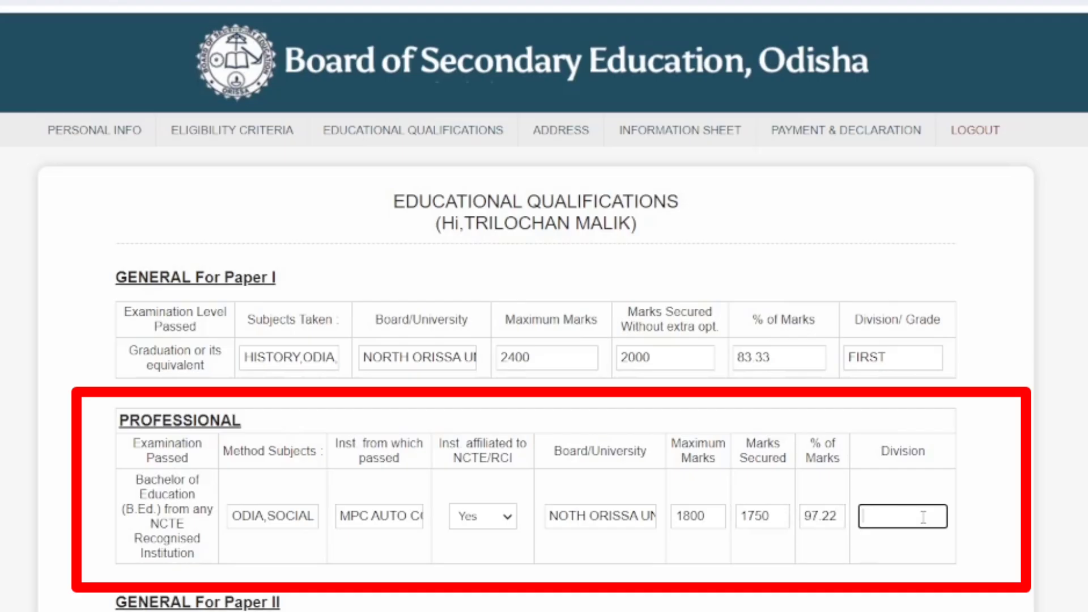
{"action": "type", "text": "FIRST"}
{"action": "left_click", "coordinate": [1024, 527]}
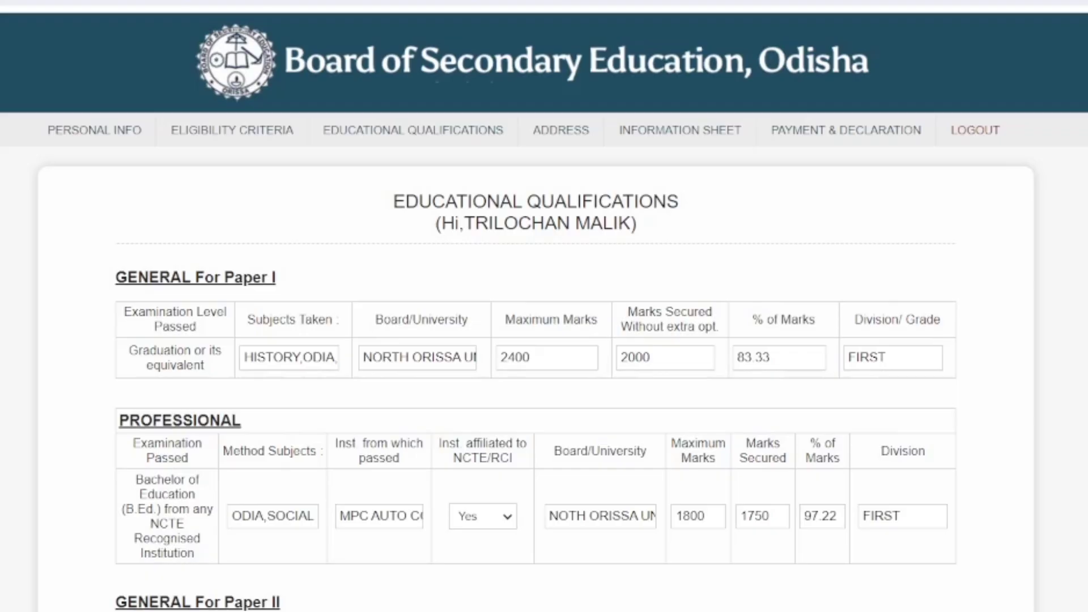
- Enter Paper II graduation subjects HISTORY,ODIA,GEOGRAPHY,ENGLISH and university NORTH ORISSA UNIVERSITY,BARIPADA
{"action": "scroll", "coordinate": [545, 312], "scroll_direction": "down", "scroll_amount": 3}
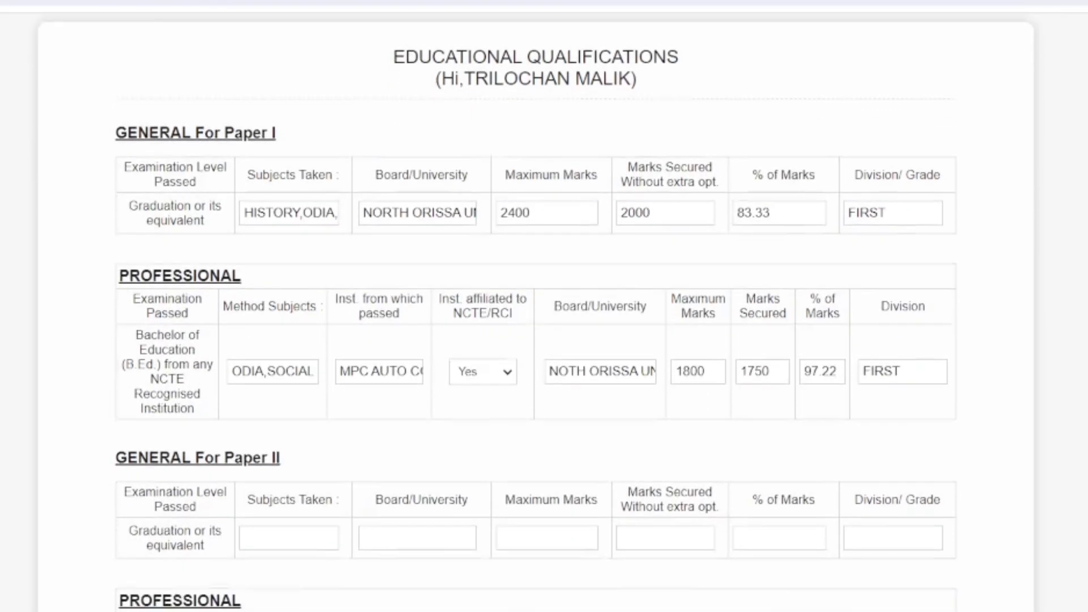
{"action": "scroll", "coordinate": [544, 312], "scroll_direction": "down", "scroll_amount": 2}
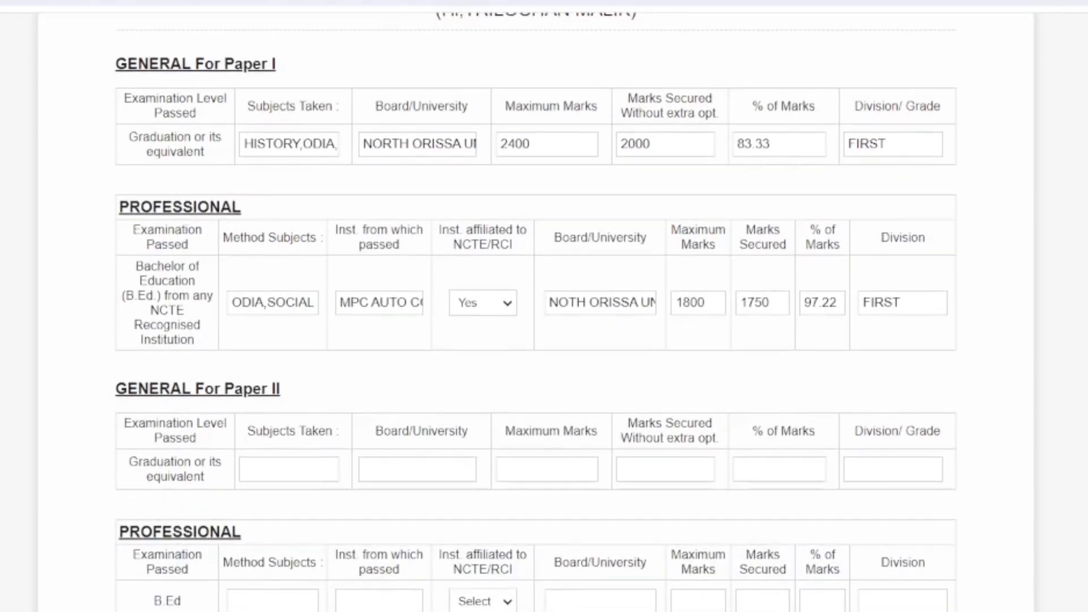
{"action": "left_click", "coordinate": [276, 470]}
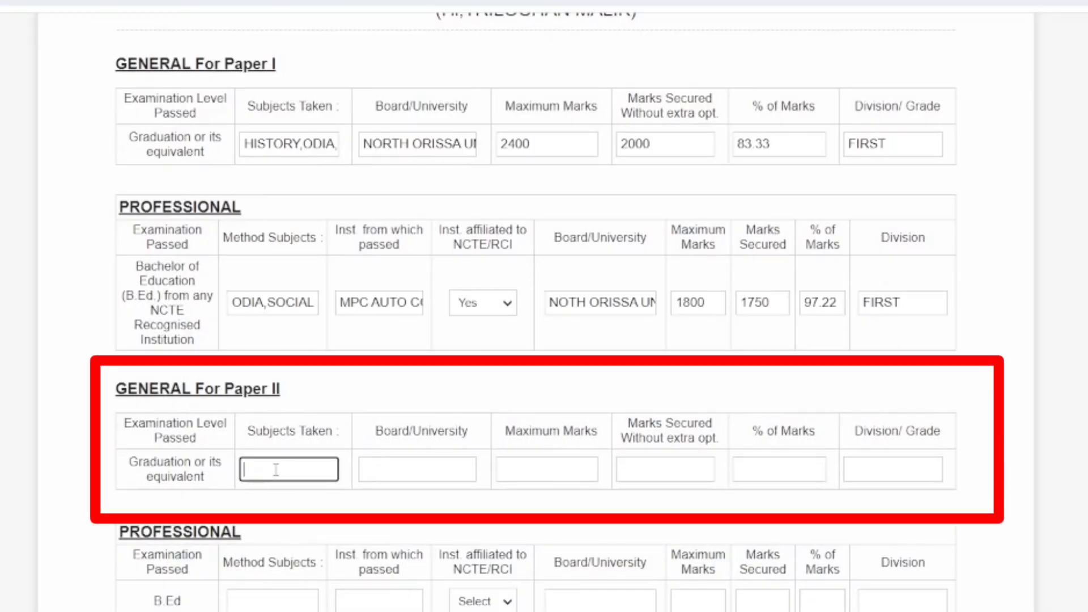
{"action": "type", "text": "H"}
{"action": "type", "text": "IST"}
{"action": "type", "text": "O"}
{"action": "type", "text": "R"}
{"action": "type", "text": "Y,O"}
{"action": "type", "text": "DIA"}
{"action": "type", "text": ",GEOGRAPHY,ENGLISH"}
{"action": "left_click", "coordinate": [428, 474]}
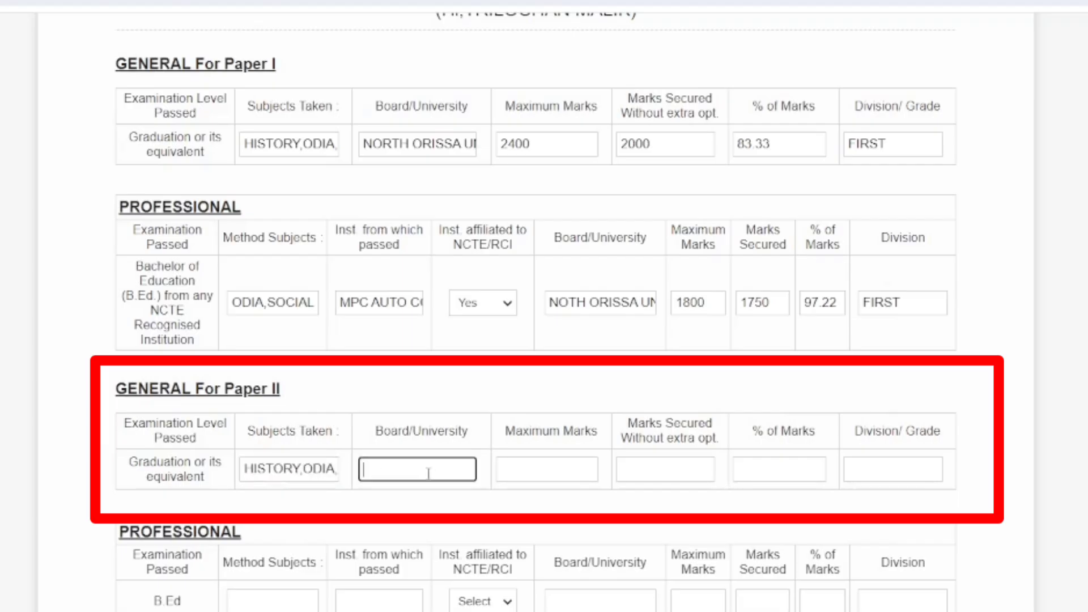
{"action": "type", "text": "NORTH ORIS"}
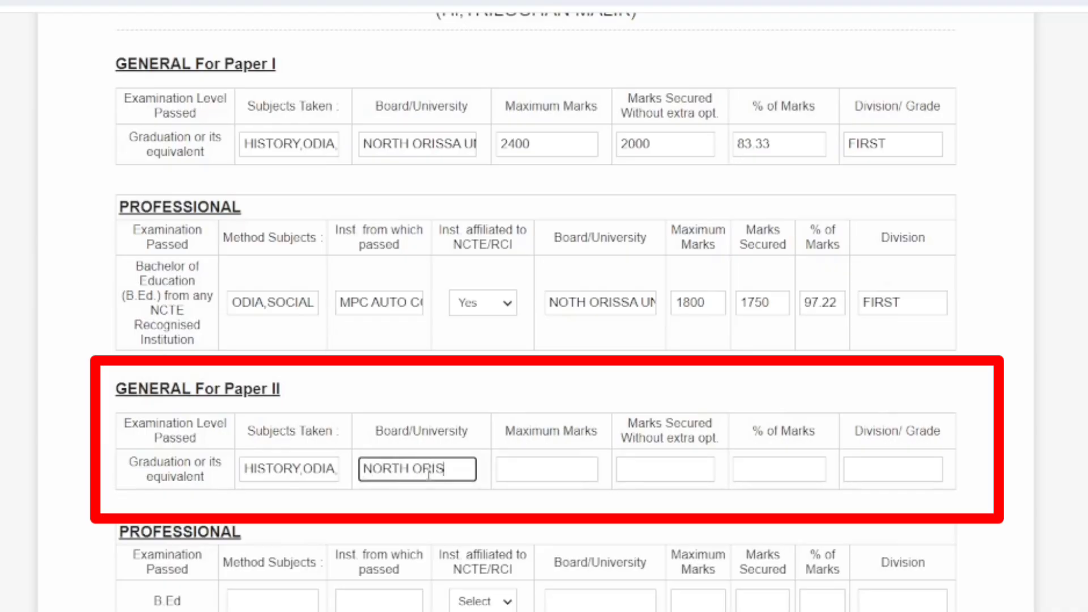
{"action": "type", "text": "SA UNIV"}
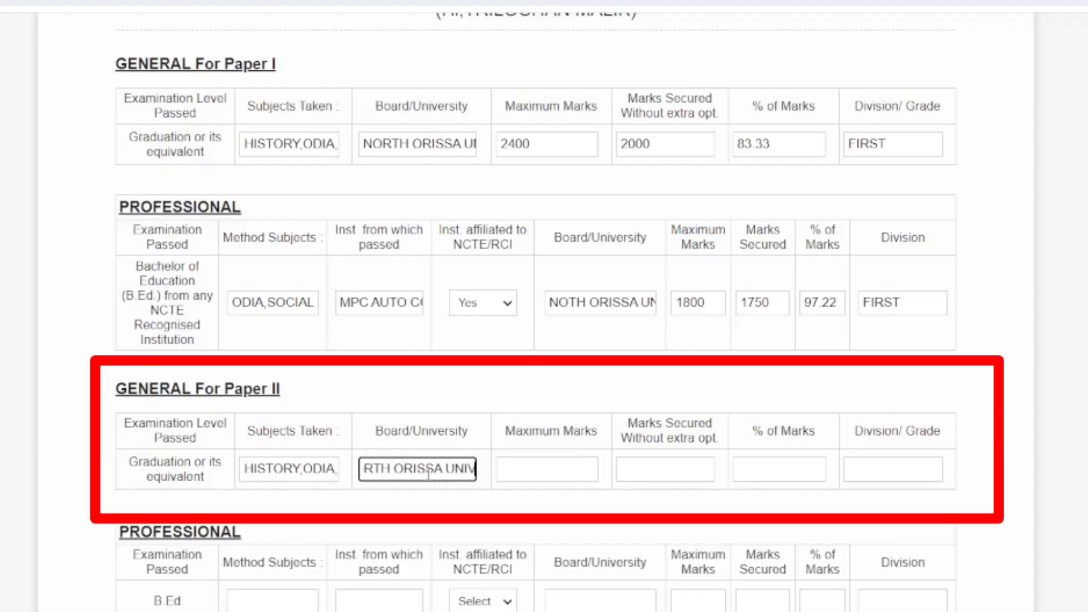
{"action": "type", "text": "ERSI"}
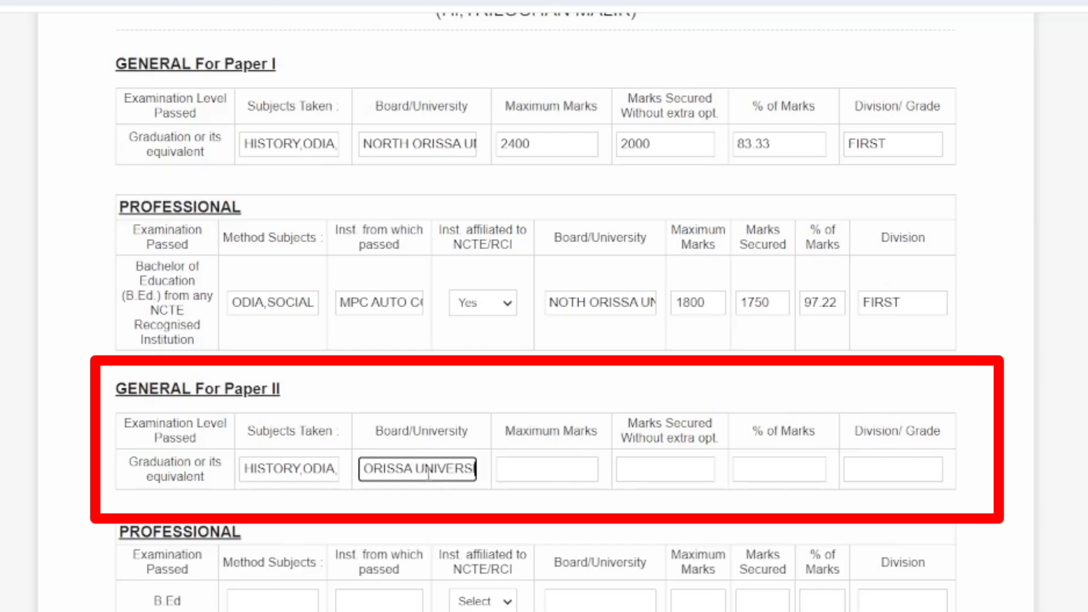
{"action": "type", "text": "TY"}
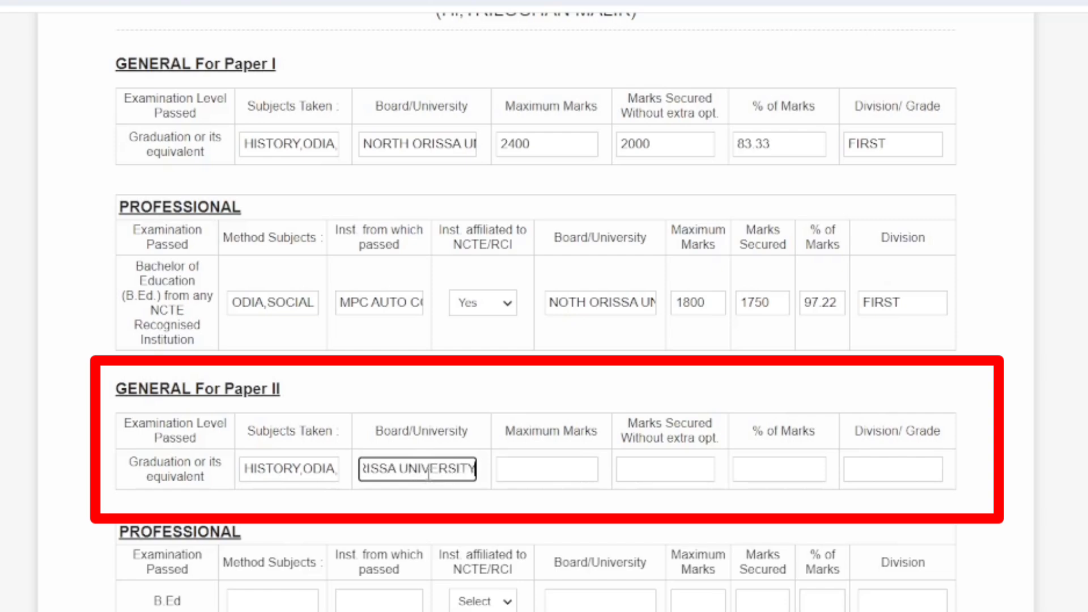
{"action": "type", "text": ",BARIPADA"}
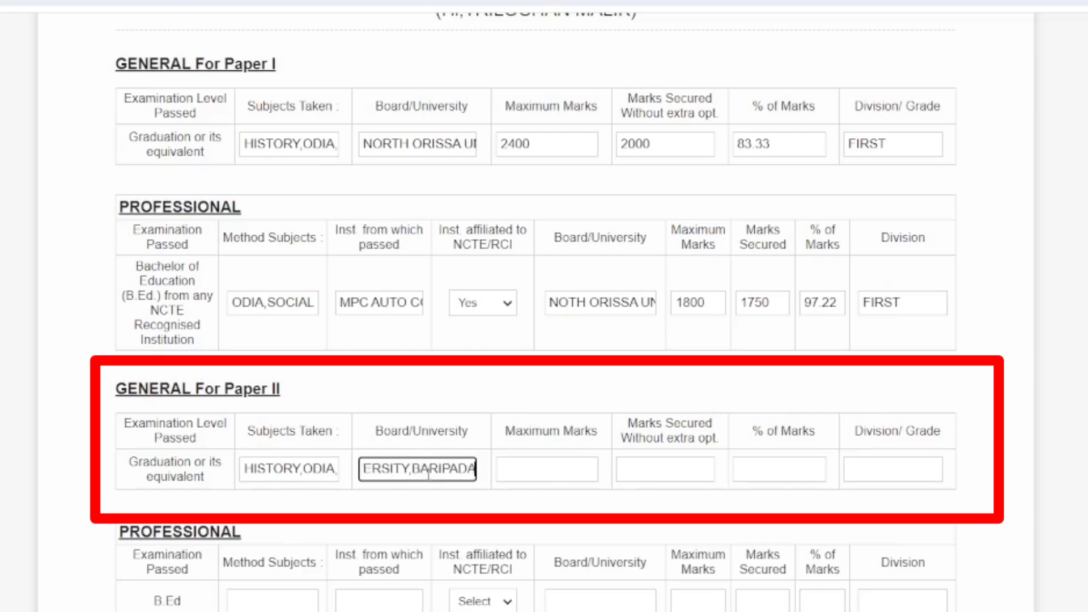
- Enter 2400 maximum marks, 2000 secured (83.33%) and FIRST division for Paper II graduation
{"action": "left_click", "coordinate": [564, 471]}
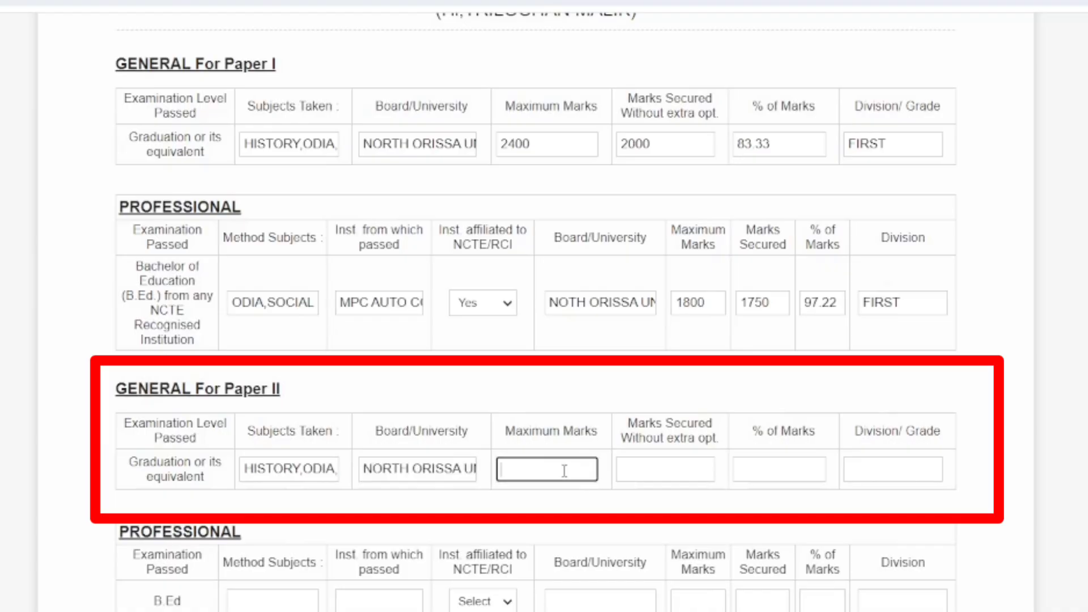
{"action": "type", "text": "2400"}
{"action": "left_click", "coordinate": [660, 470]}
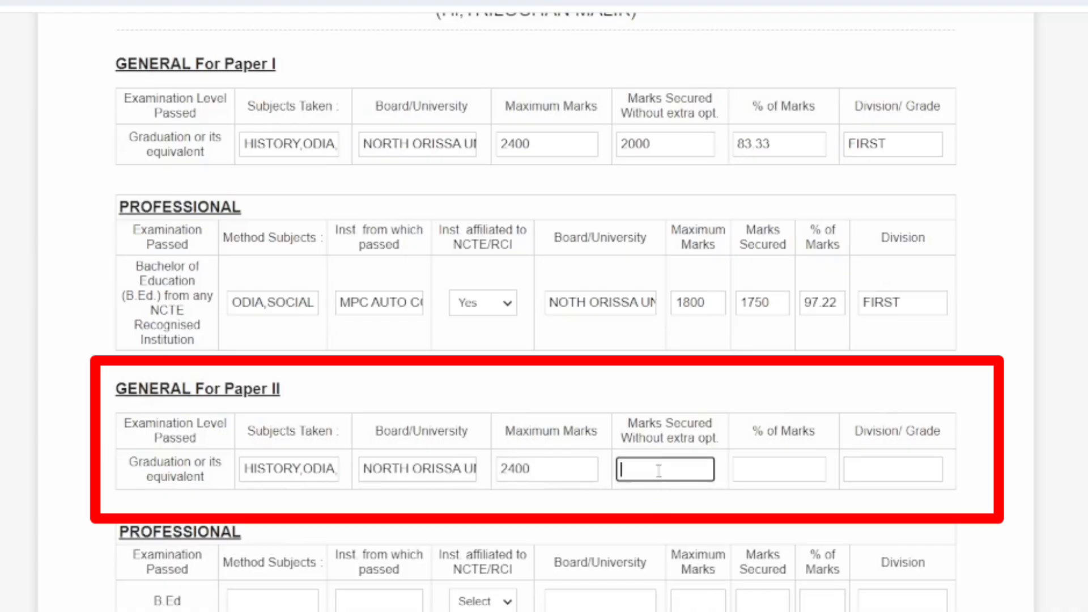
{"action": "type", "text": "2000"}
{"action": "left_click", "coordinate": [845, 509]}
{"action": "left_click", "coordinate": [875, 468]}
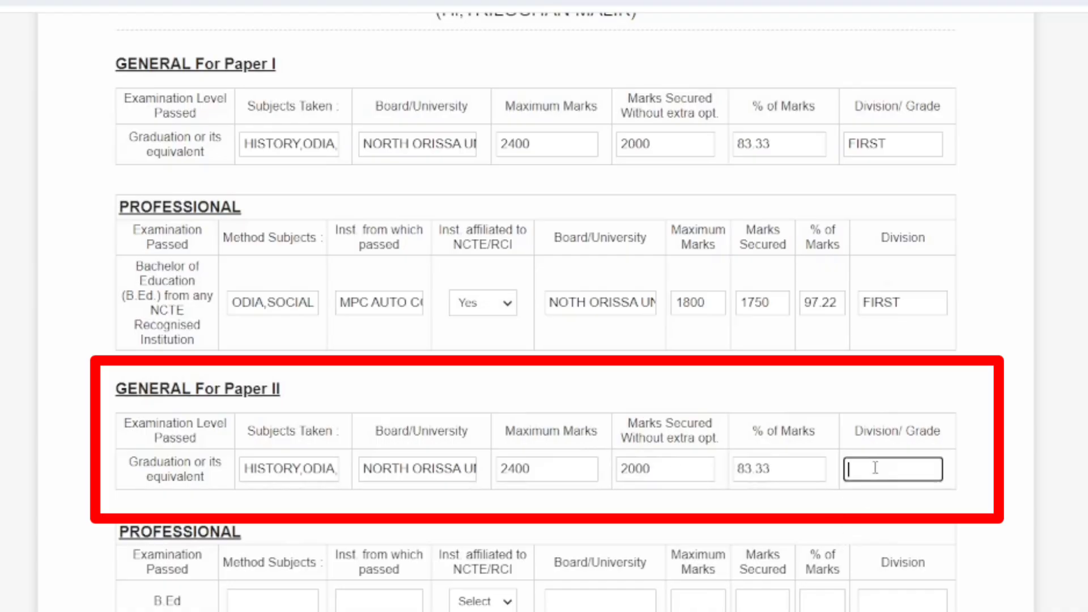
{"action": "type", "text": "FIRST"}
{"action": "left_click", "coordinate": [617, 523]}
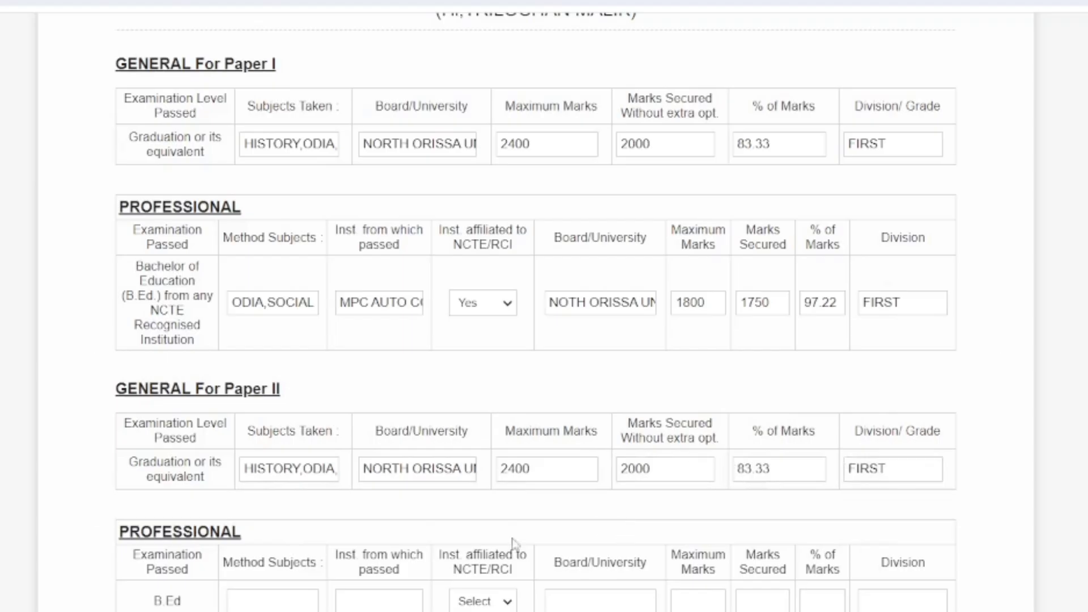
- Enter Paper II B.Ed method subjects ODIA,SOCIAL STUDIES, institute MPC AUTO COLLEGE, NCTE/RCI affiliated Yes
{"action": "left_click", "coordinate": [266, 602]}
{"action": "type", "text": "ODIA,"}
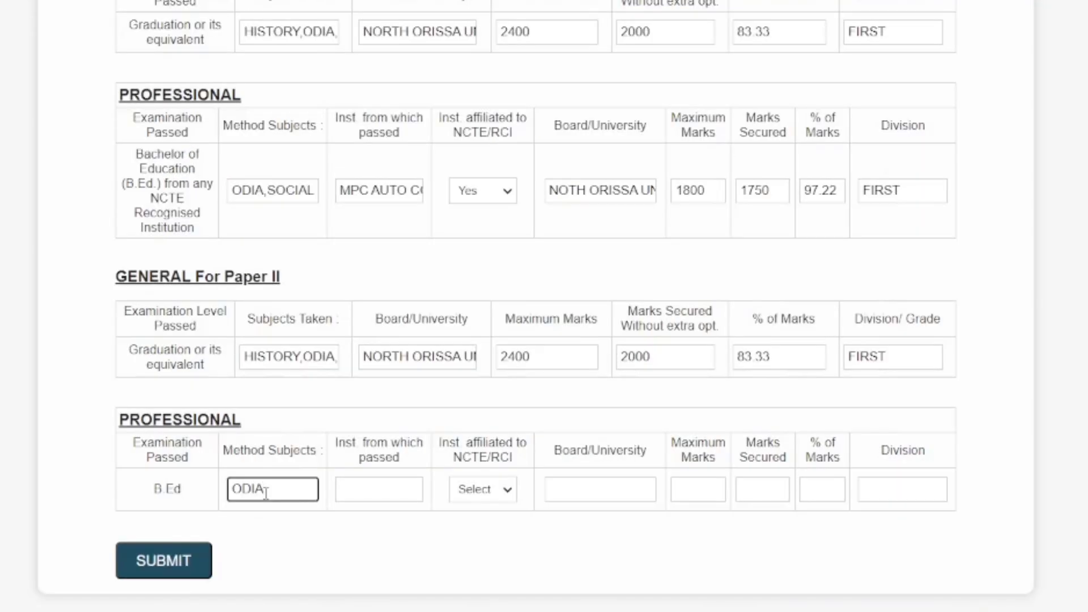
{"action": "type", "text": "SO"}
{"action": "type", "text": "CIAL STUDIES"}
{"action": "left_click", "coordinate": [420, 491]}
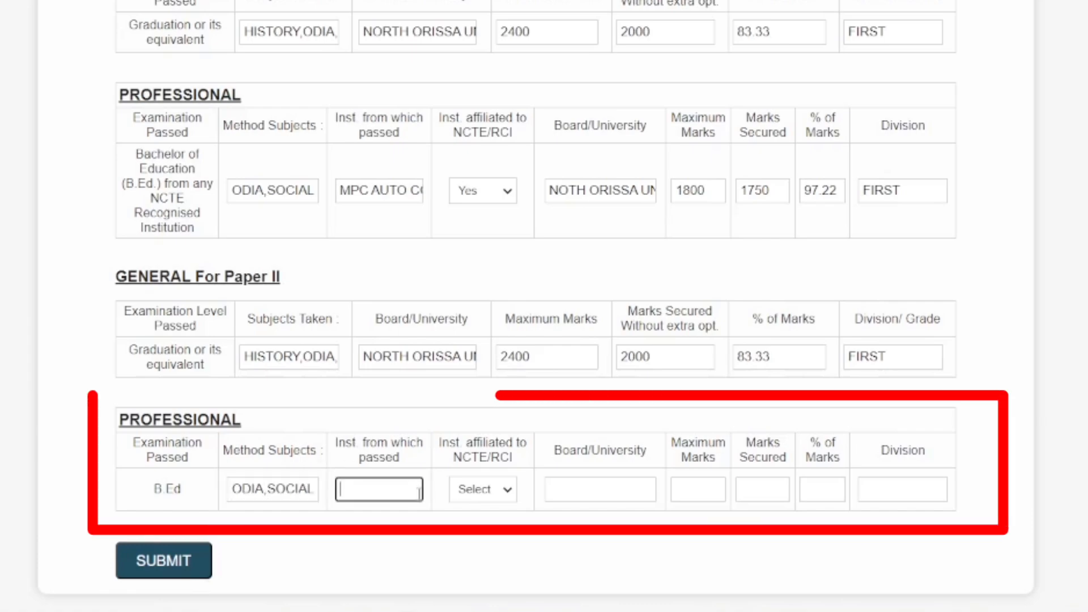
{"action": "type", "text": "MP"}
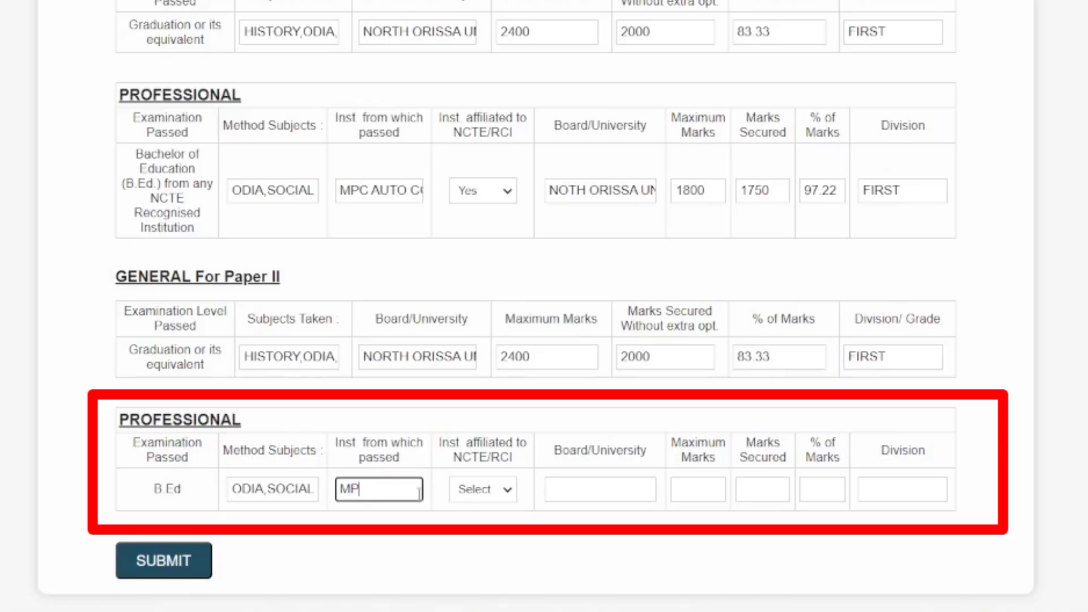
{"action": "type", "text": "C AUTO COLLE"}
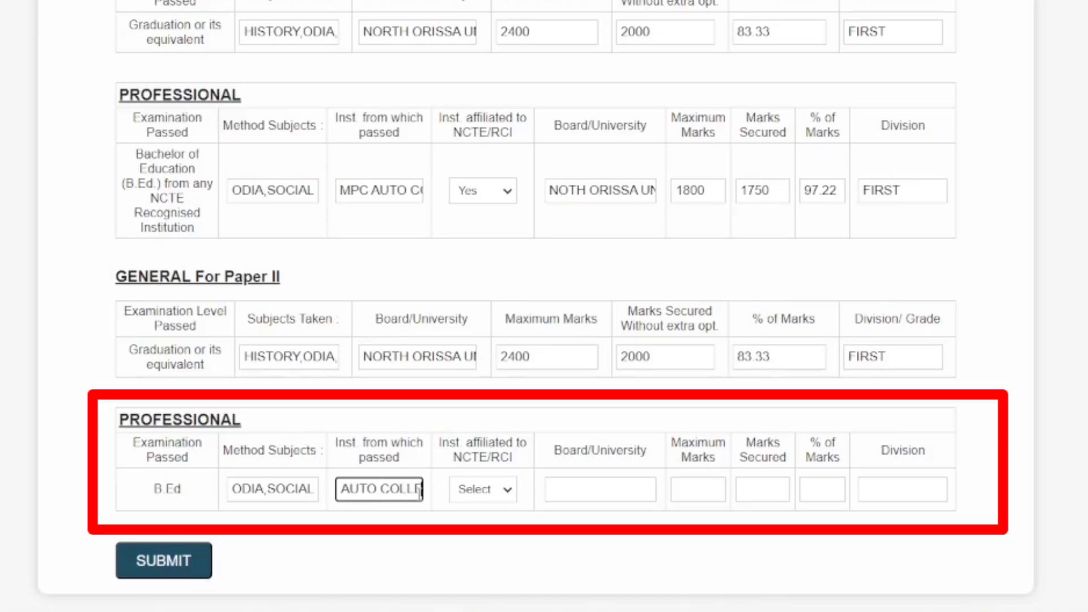
{"action": "type", "text": "GE"}
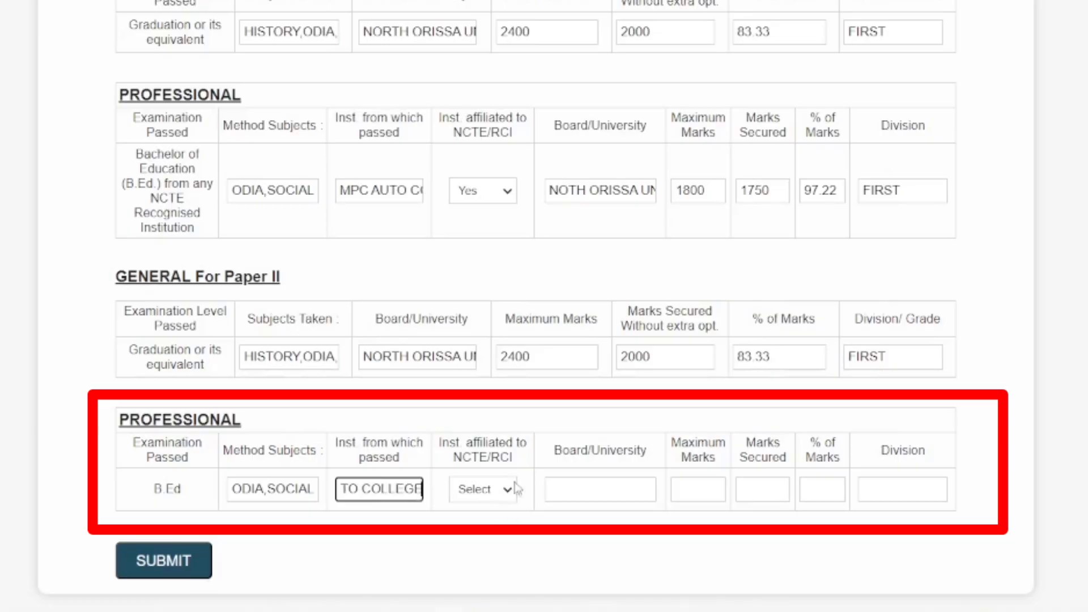
{"action": "left_click", "coordinate": [502, 496]}
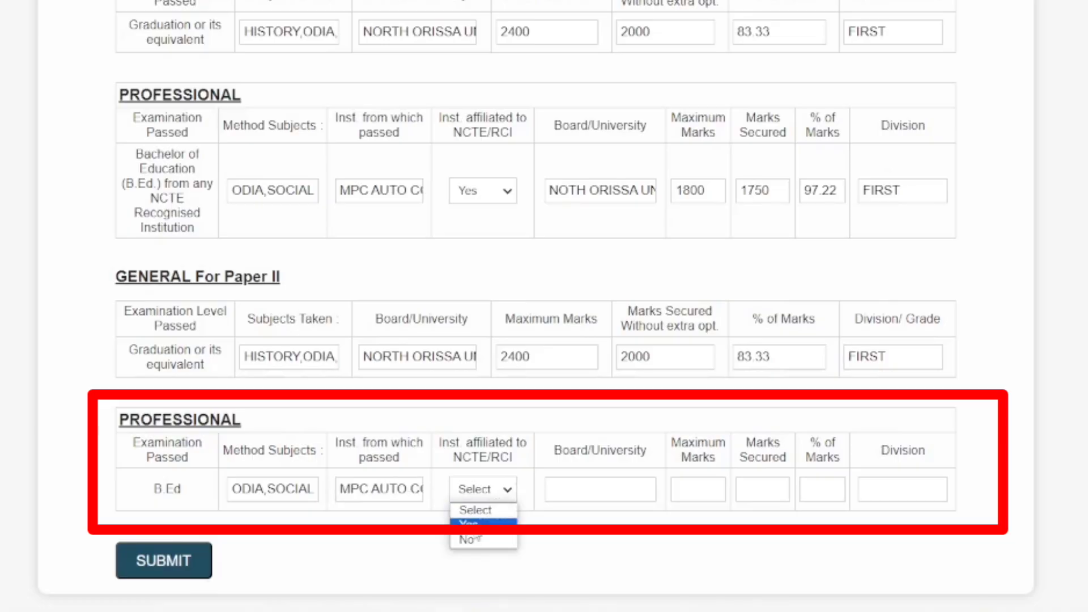
{"action": "left_click", "coordinate": [477, 524]}
- Fill the Paper II B.Ed university, 1800 maximum, 1750 secured, FIRST division, and submit the qualifications
{"action": "left_click", "coordinate": [573, 493]}
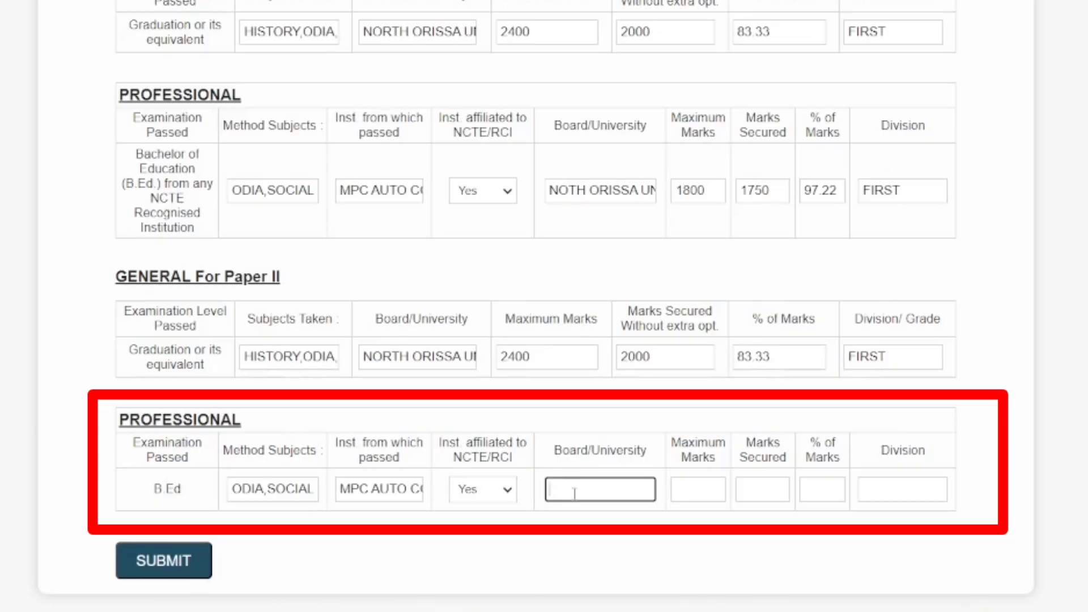
{"action": "type", "text": "NOTH ORISSA"}
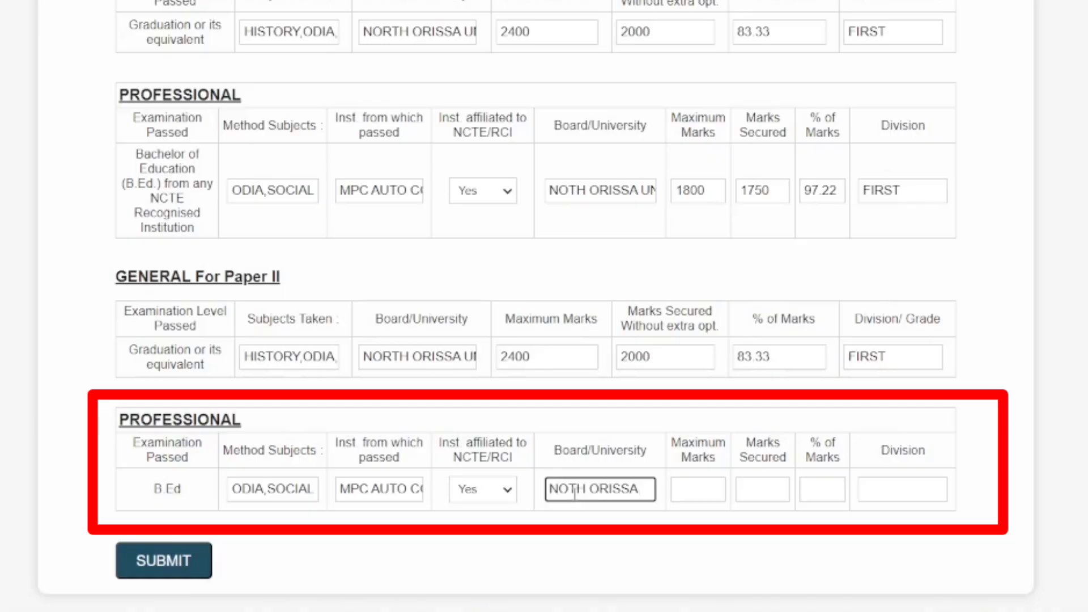
{"action": "type", "text": " UNIV"}
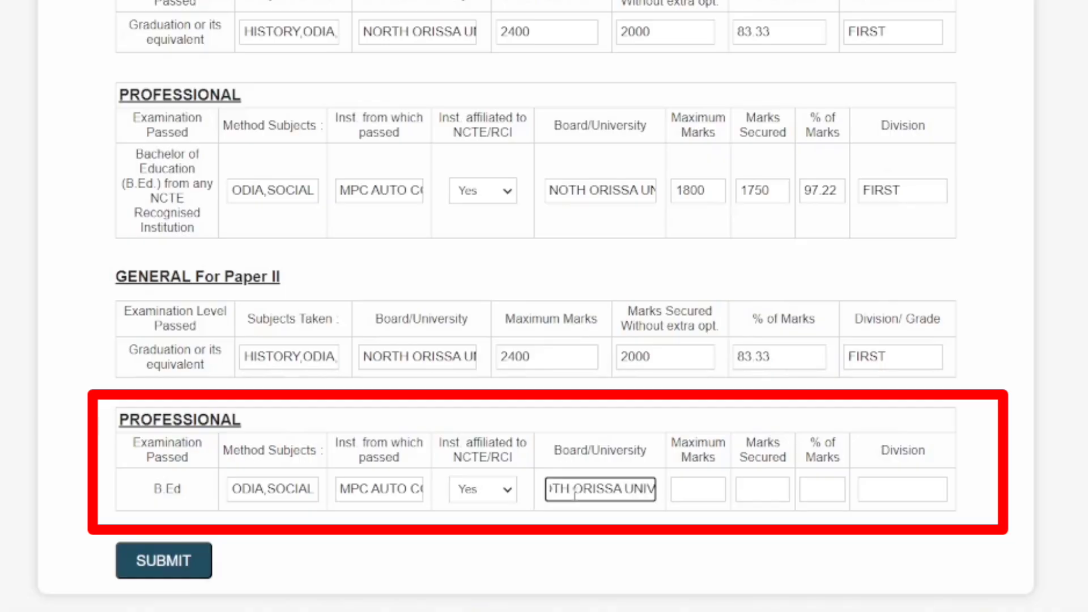
{"action": "left_click", "coordinate": [696, 492]}
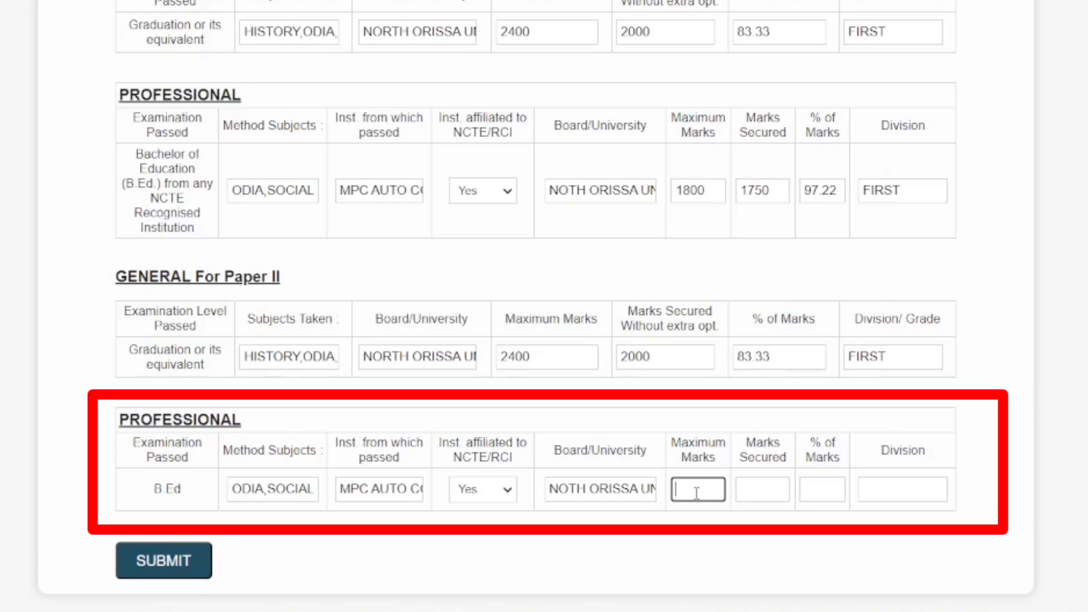
{"action": "type", "text": "1800"}
{"action": "left_click", "coordinate": [760, 488]}
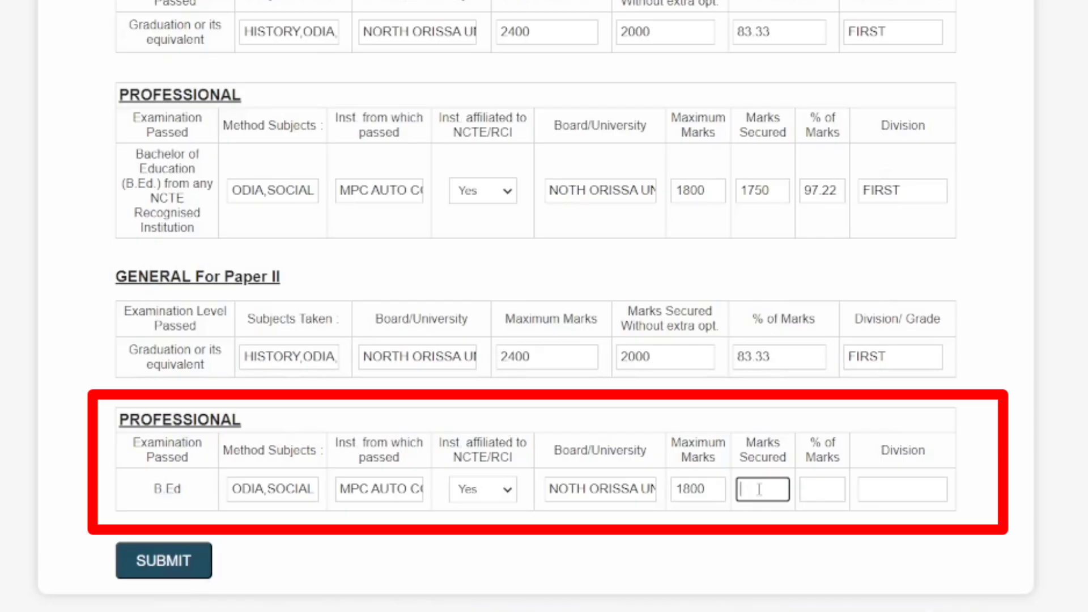
{"action": "type", "text": "1750"}
{"action": "left_click", "coordinate": [838, 539]}
{"action": "left_click", "coordinate": [898, 487]}
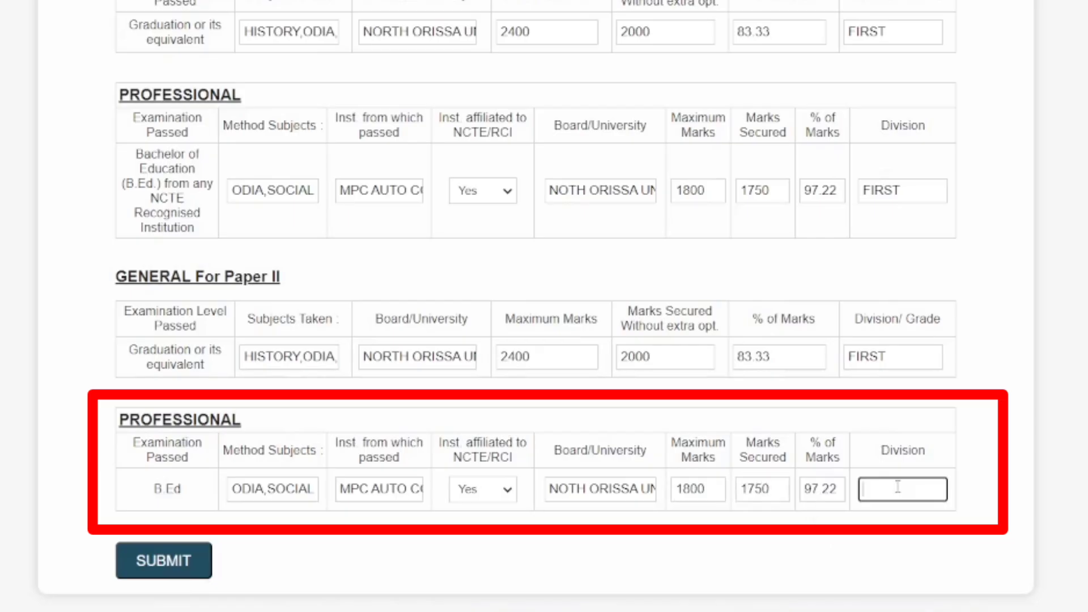
{"action": "type", "text": "FIRST"}
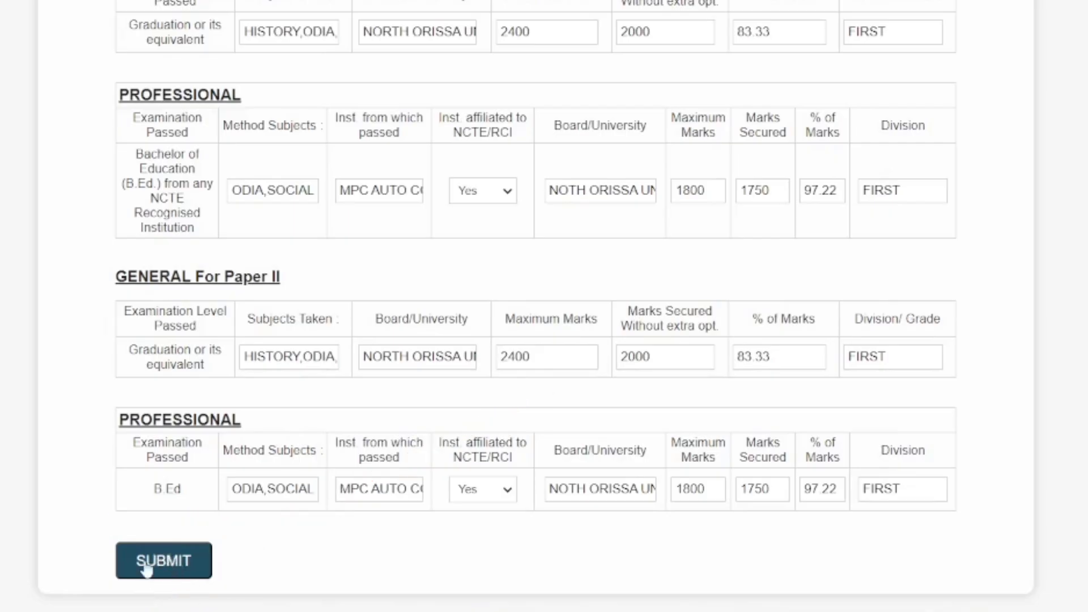
{"action": "left_click", "coordinate": [146, 565]}
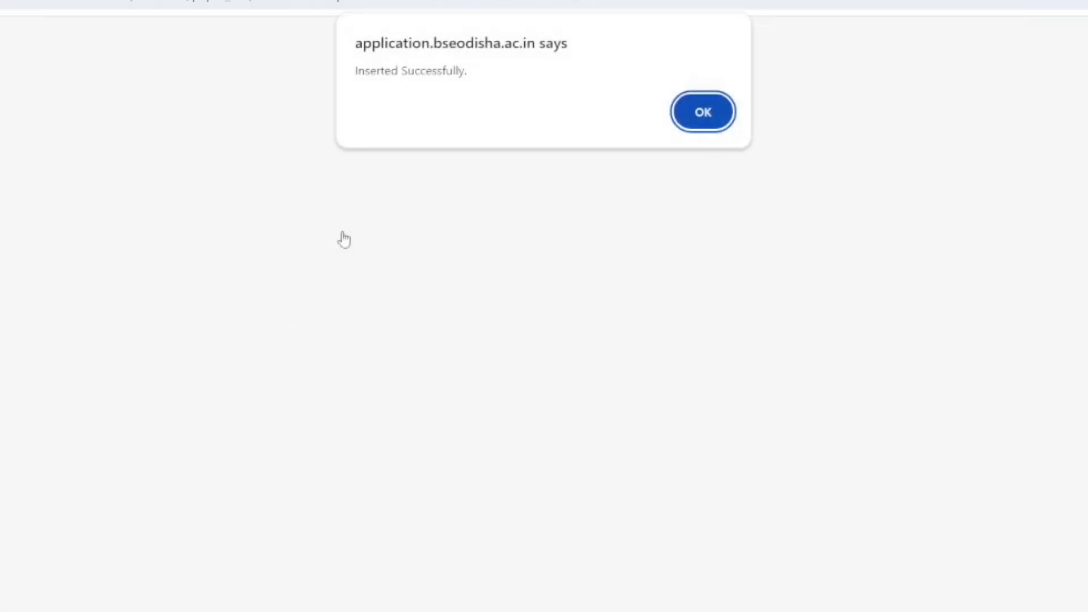
- Acknowledge the save, then set permanent address area type BLOCK and choose its district and block
{"action": "left_click", "coordinate": [697, 111]}
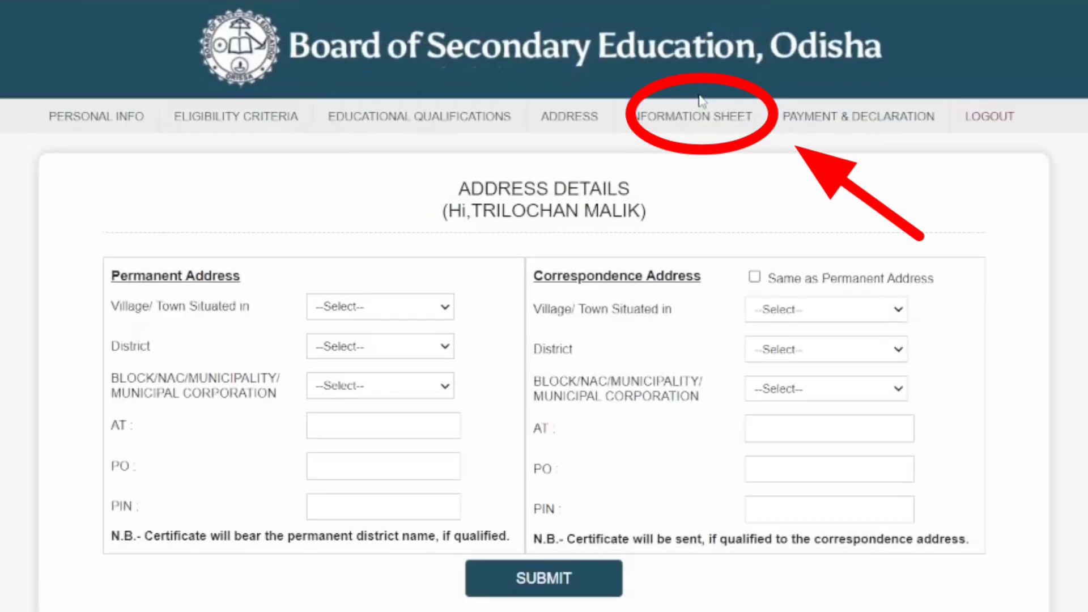
{"action": "left_click", "coordinate": [363, 317]}
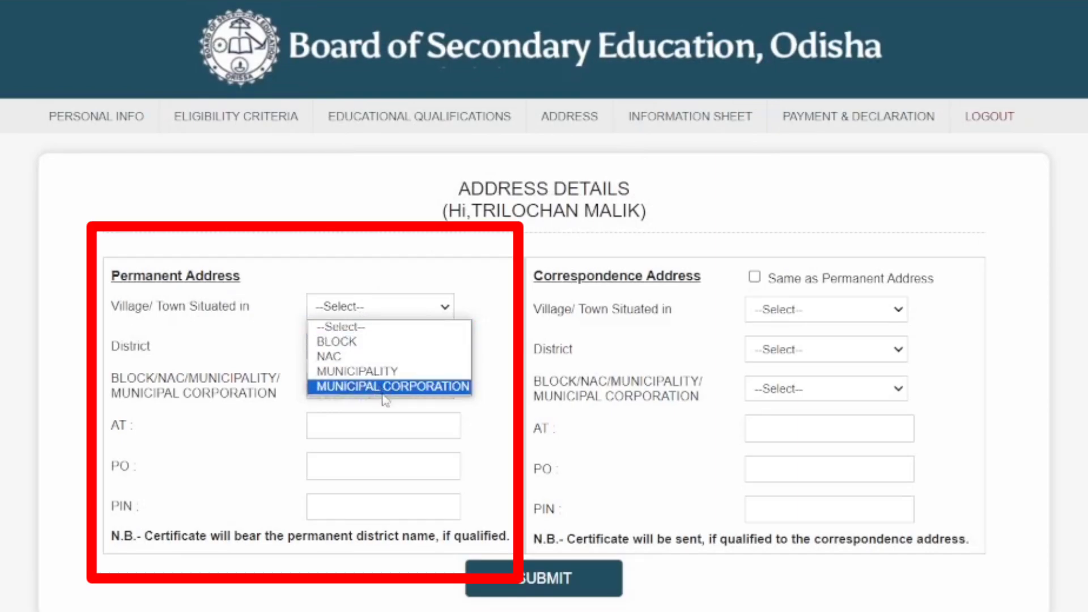
{"action": "left_click", "coordinate": [360, 342]}
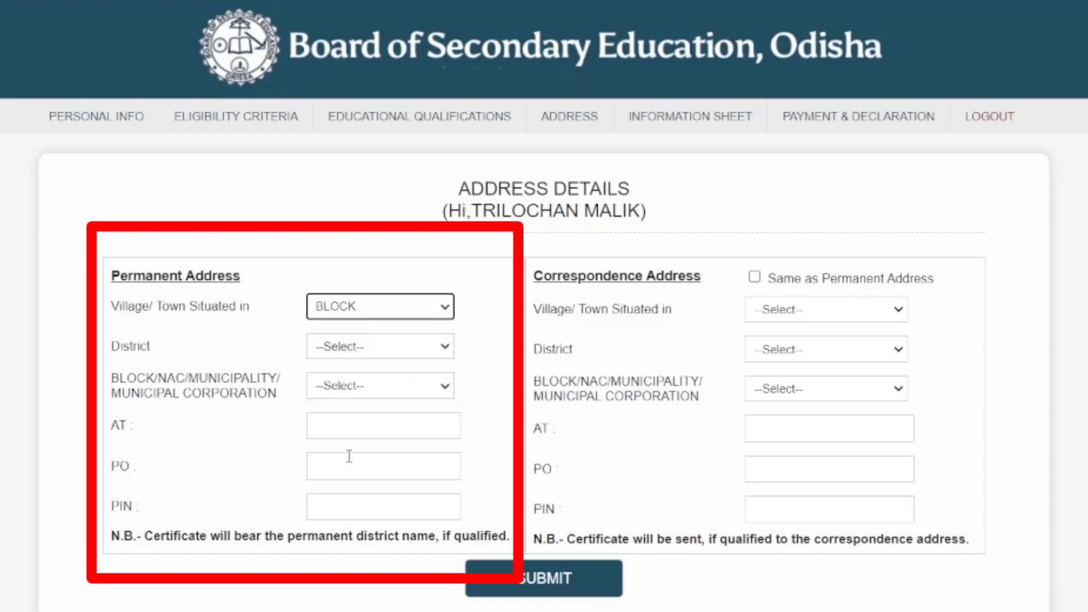
{"action": "left_click", "coordinate": [360, 348]}
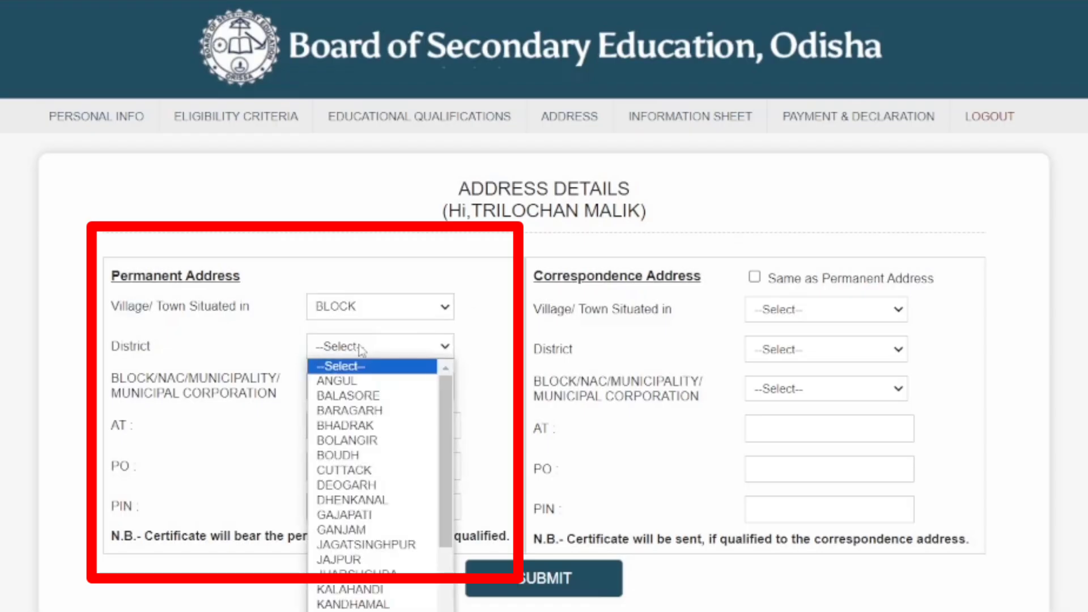
{"action": "left_click", "coordinate": [364, 396]}
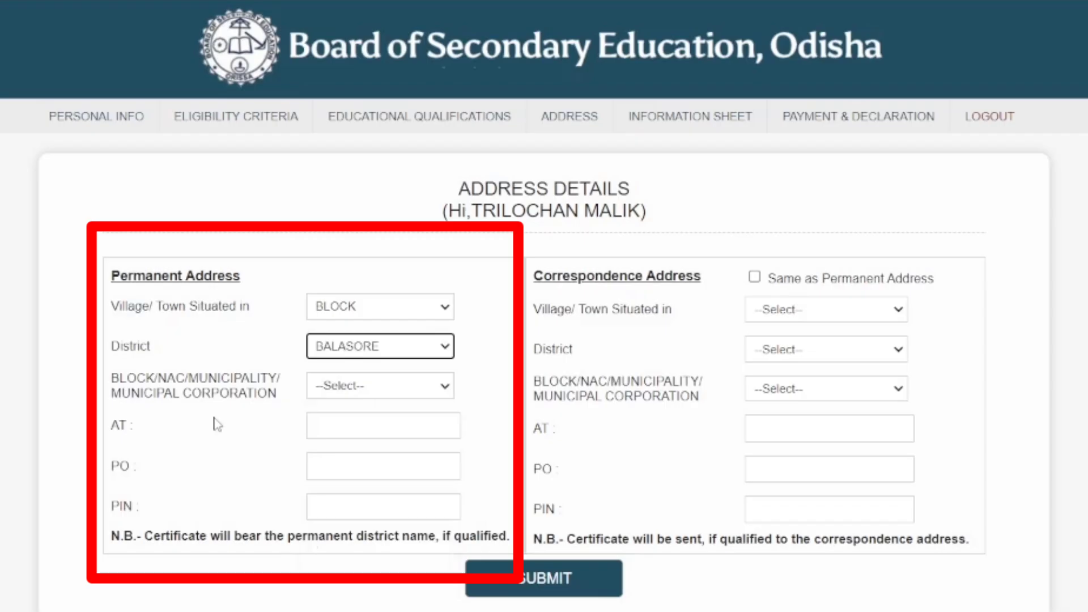
{"action": "left_click", "coordinate": [349, 390]}
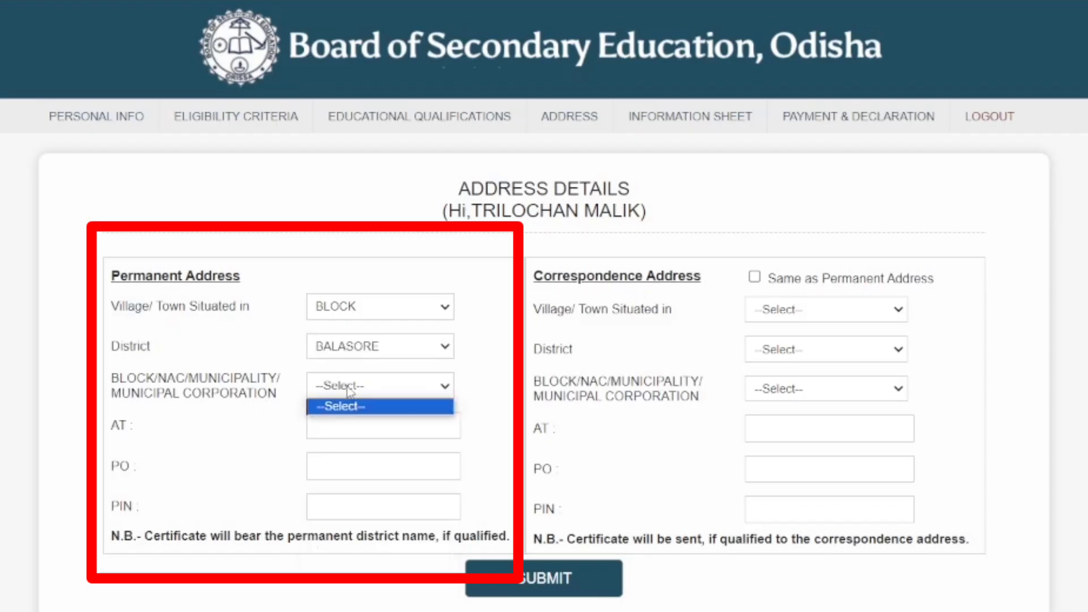
{"action": "left_click", "coordinate": [371, 452]}
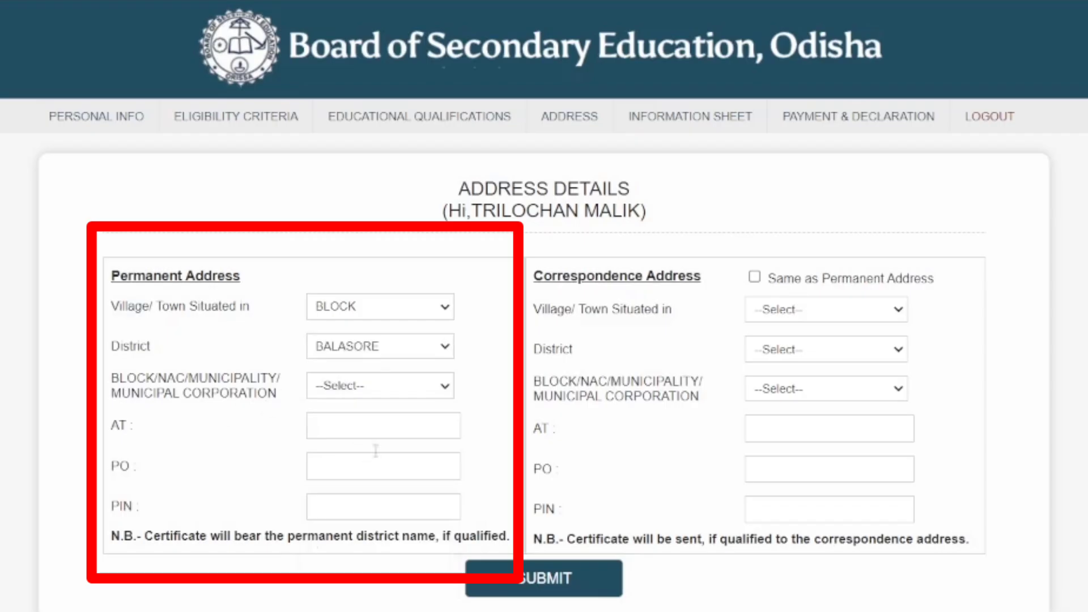
{"action": "left_click", "coordinate": [356, 386]}
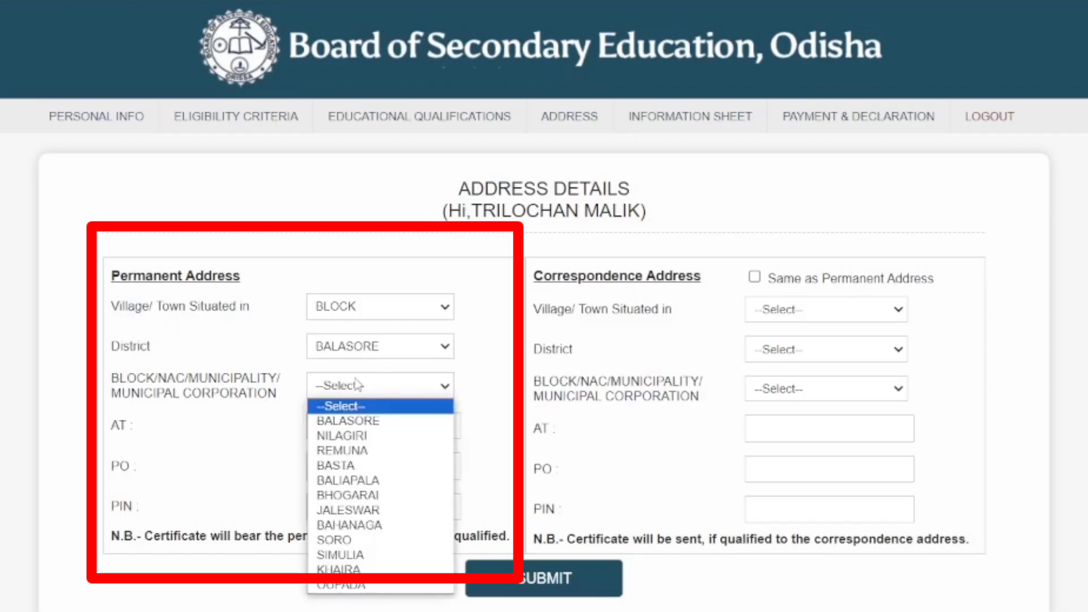
{"action": "left_click", "coordinate": [352, 556]}
- Enter the permanent address village (AT), post office and PIN code
{"action": "left_click", "coordinate": [329, 422]}
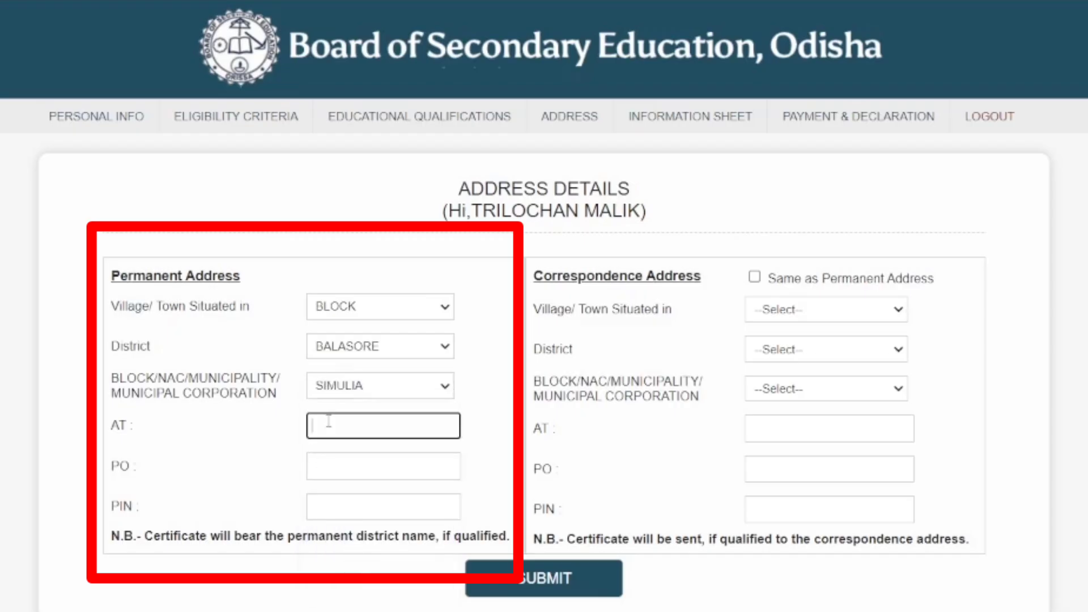
{"action": "type", "text": "JAMUJHADI"}
{"action": "left_click", "coordinate": [329, 467]}
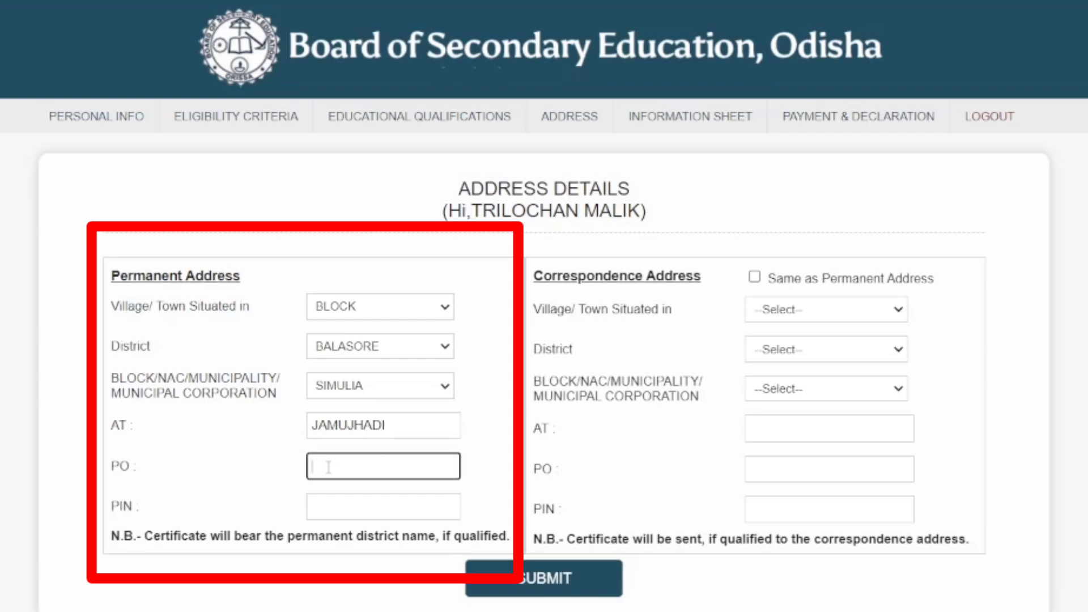
{"action": "type", "text": "J"}
{"action": "type", "text": "AMUJHADI"}
{"action": "left_click", "coordinate": [343, 505]}
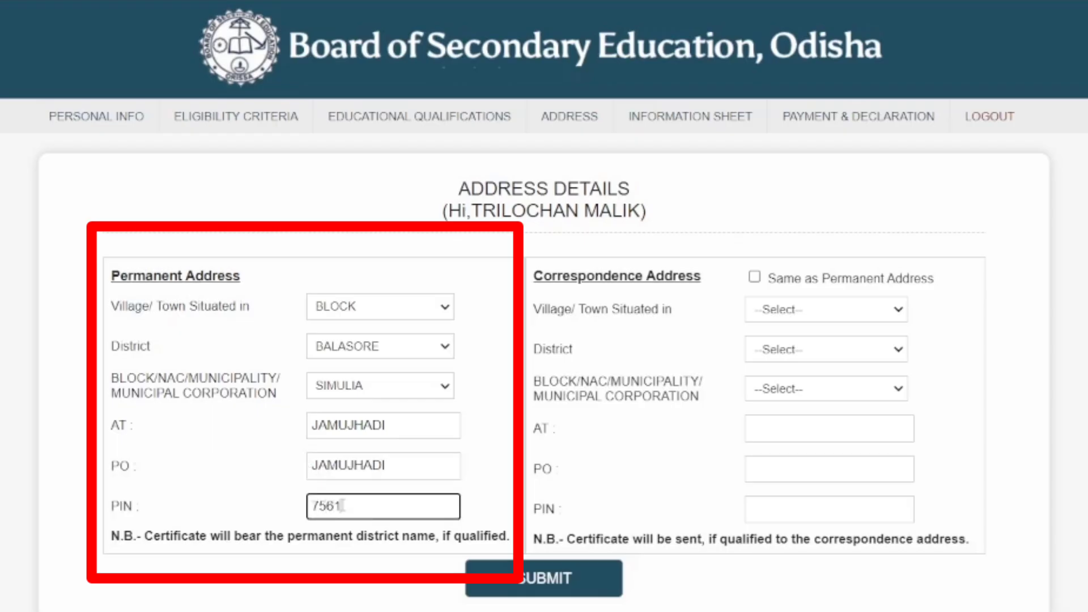
{"action": "left_click", "coordinate": [629, 432]}
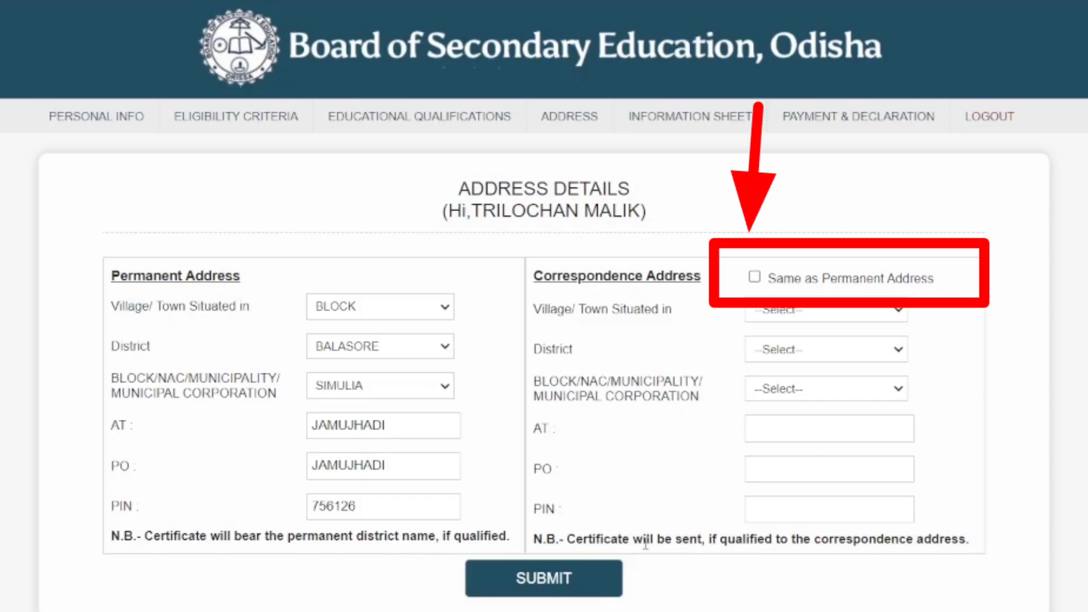
- Copy the permanent address to correspondence, pick the matching block, save, and acknowledge the confirmation
{"action": "left_click", "coordinate": [755, 277]}
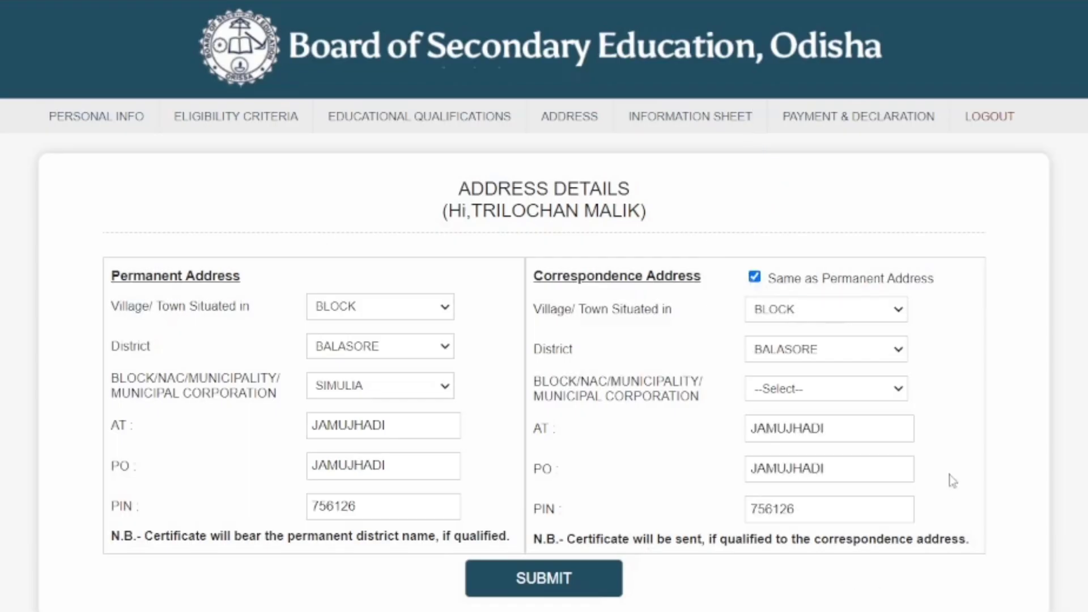
{"action": "left_click", "coordinate": [877, 391]}
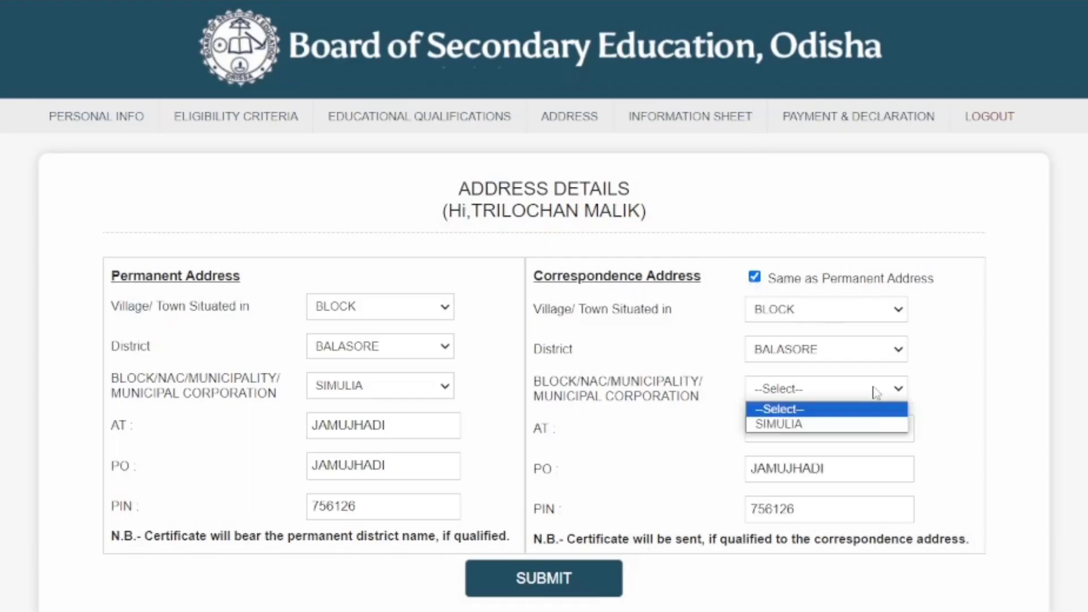
{"action": "left_click", "coordinate": [841, 424]}
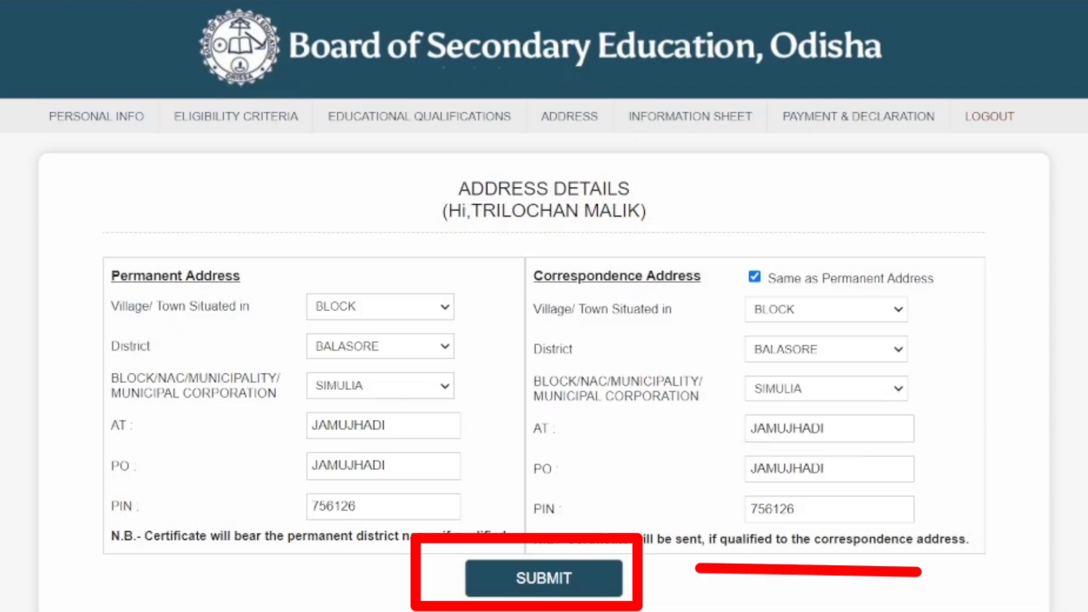
{"action": "left_click", "coordinate": [562, 584]}
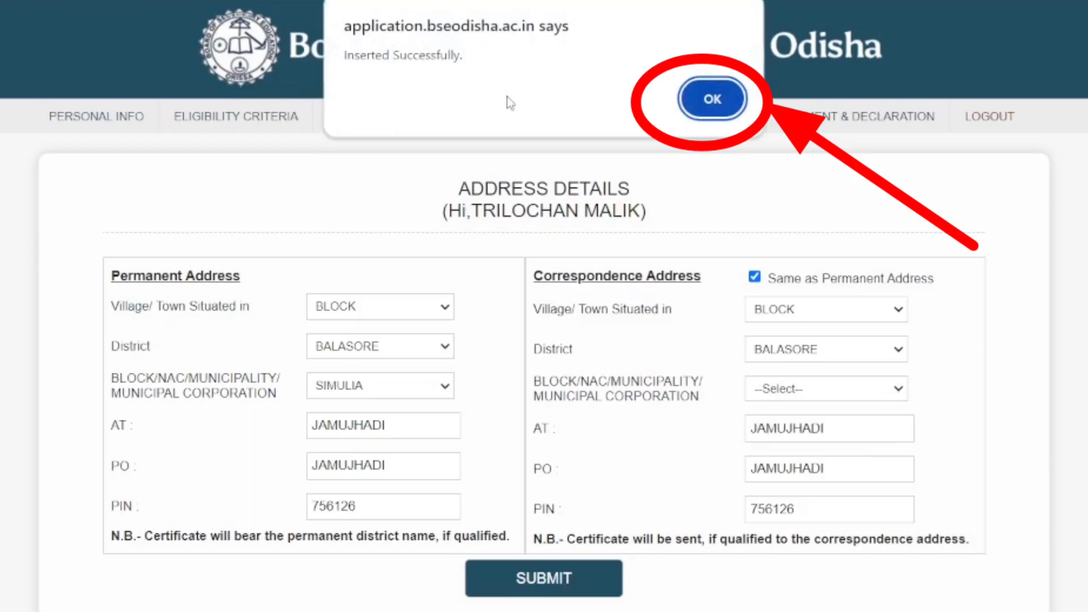
{"action": "left_click", "coordinate": [702, 99]}
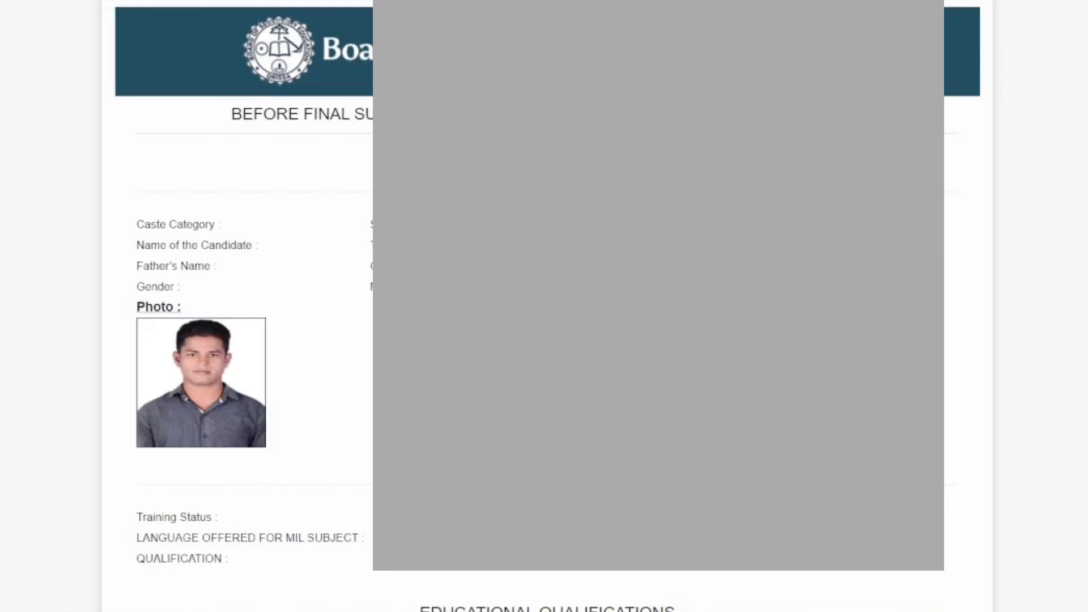
- Scroll through the application preview and proceed to the Payment & Declaration page
{"action": "scroll", "coordinate": [545, 306], "scroll_direction": "down", "scroll_amount": 3}
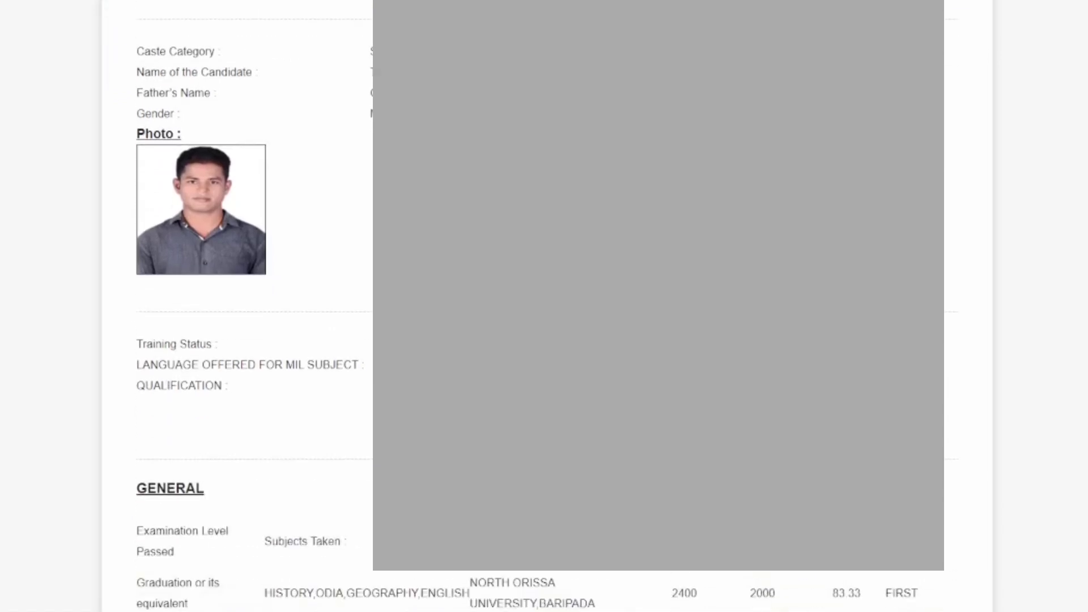
{"action": "scroll", "coordinate": [544, 306], "scroll_direction": "down", "scroll_amount": 5}
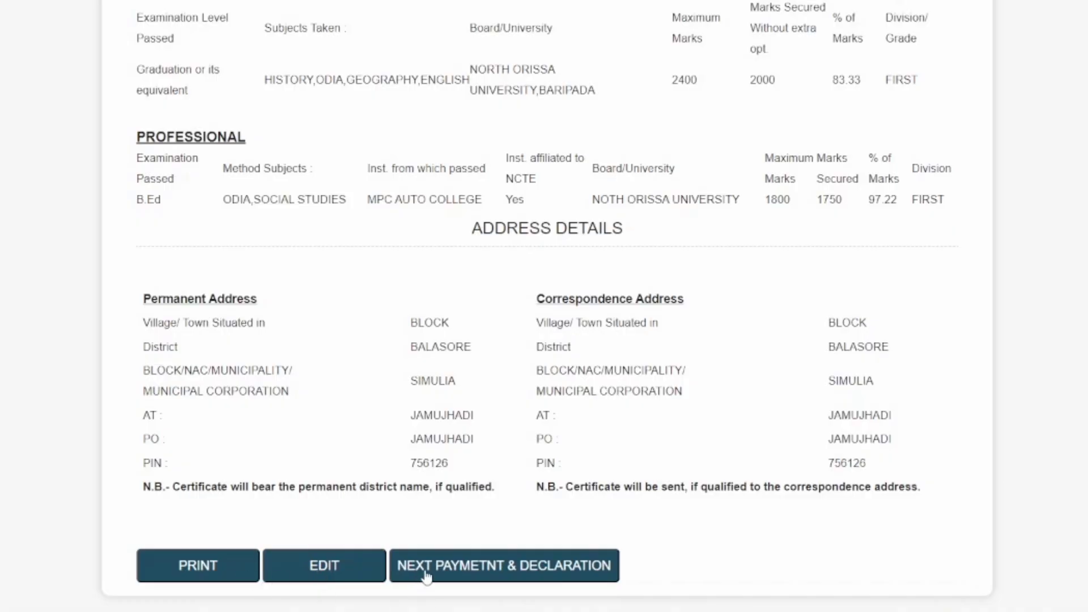
{"action": "left_click", "coordinate": [515, 578]}
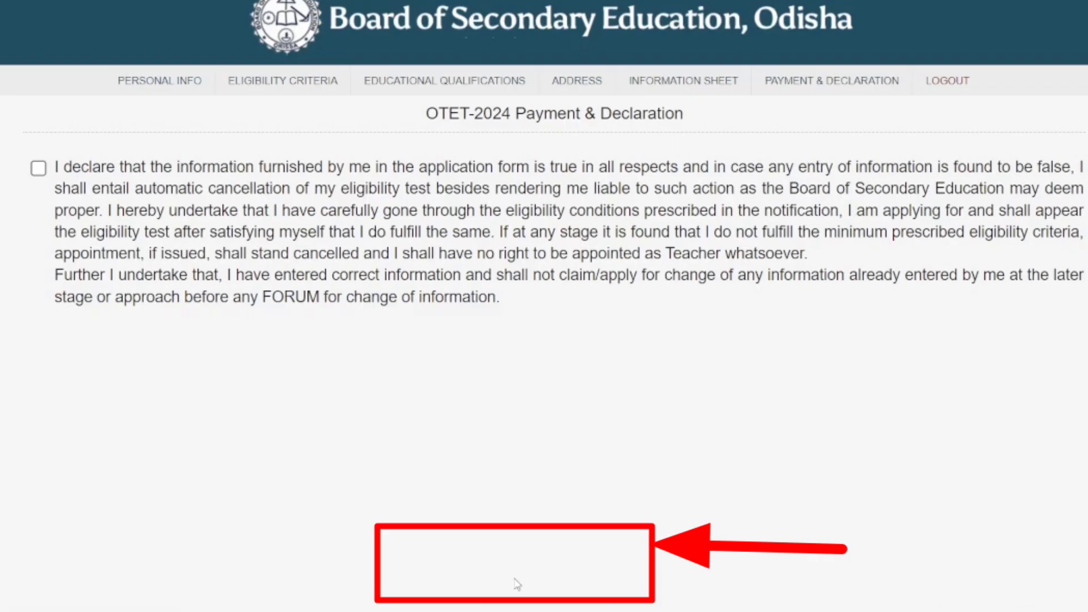
- Accept the declaration, note the Registration No., and confirm YES - FINAL SUBMIT with OK
{"action": "left_click", "coordinate": [38, 167]}
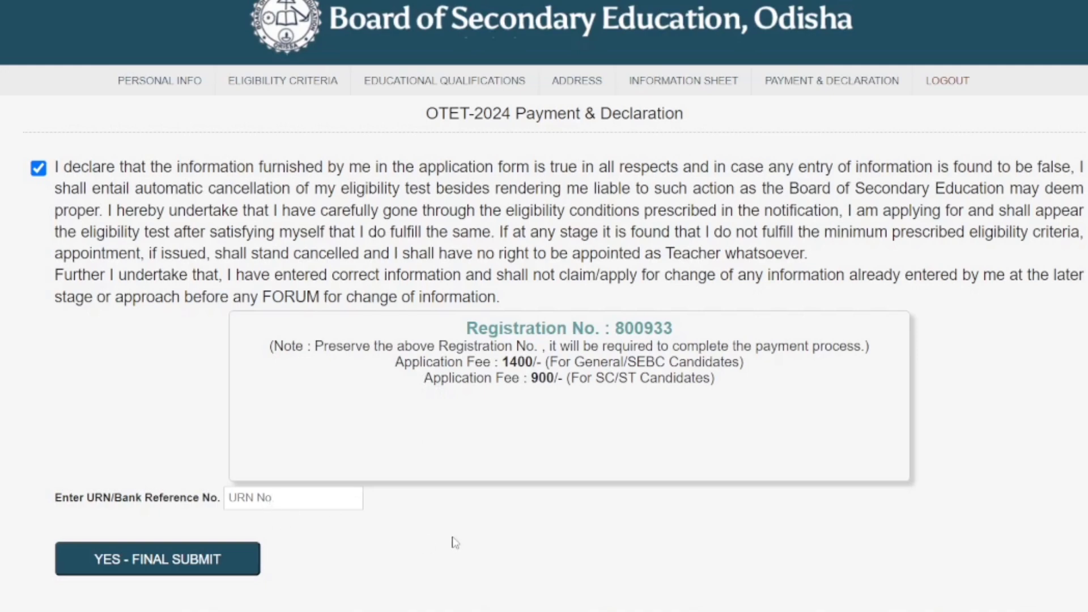
{"action": "double_click", "coordinate": [619, 329]}
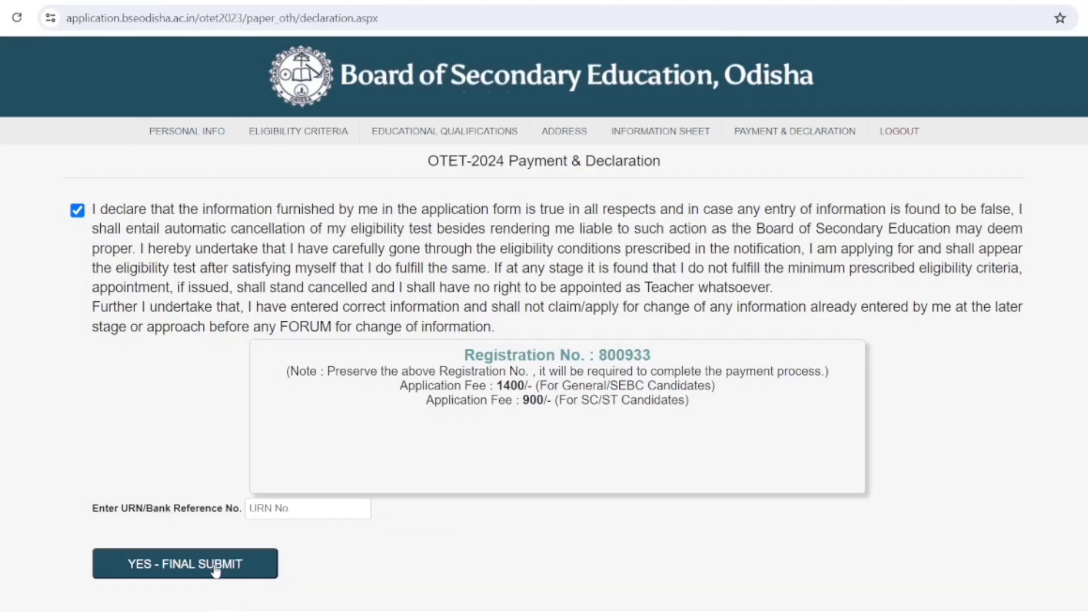
{"action": "left_click", "coordinate": [215, 570]}
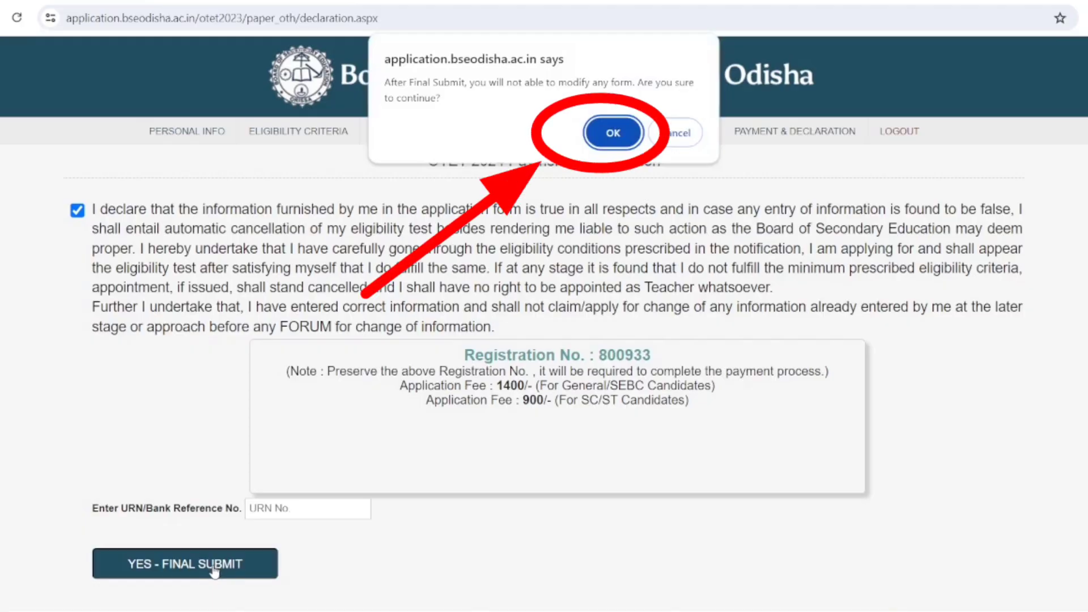
{"action": "left_click", "coordinate": [601, 137]}
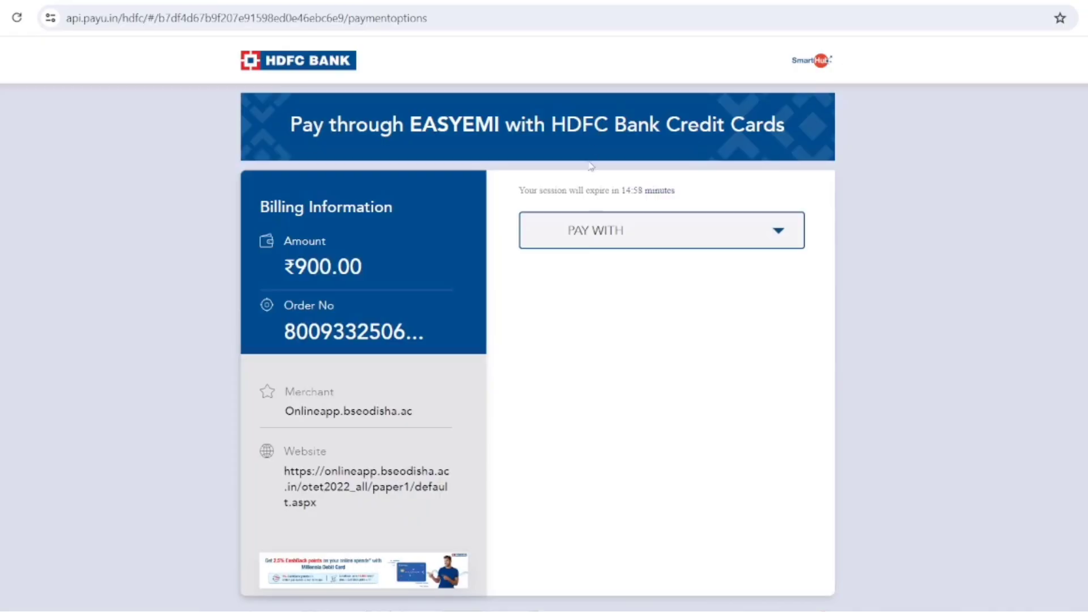
- Select SCAN & PAY as the payment method and generate a QR code for the ₹900.00 fee
{"action": "scroll", "coordinate": [600, 329], "scroll_direction": "down", "scroll_amount": 1}
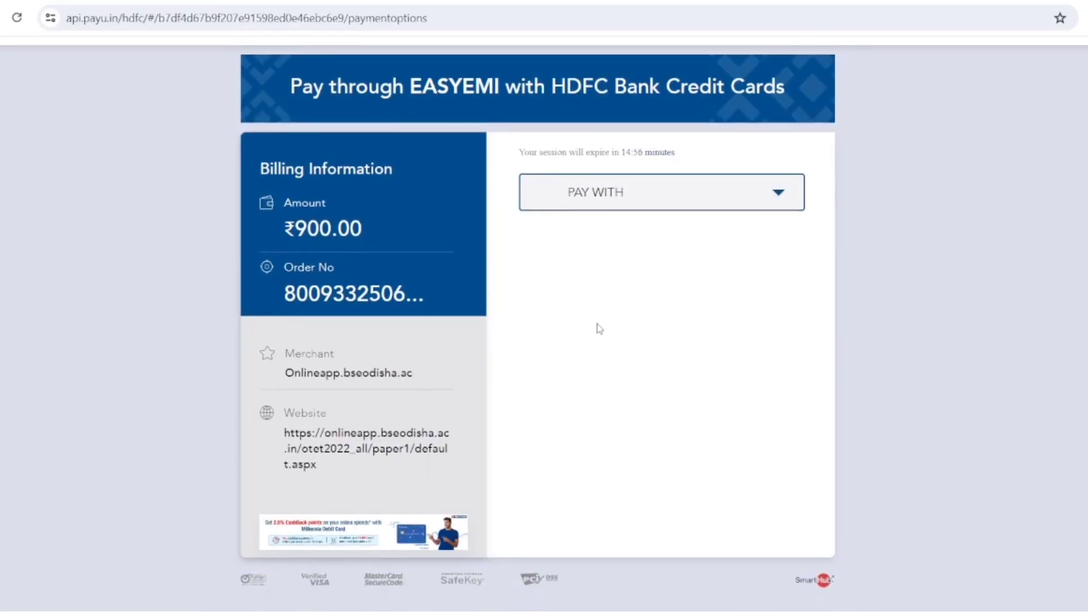
{"action": "left_click", "coordinate": [608, 202]}
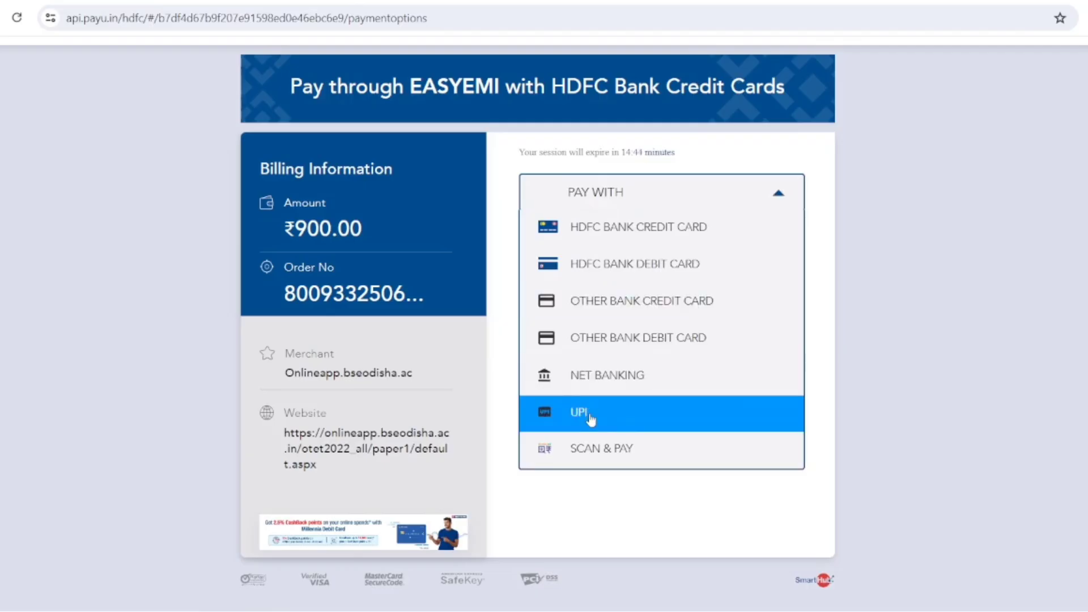
{"action": "left_click", "coordinate": [599, 452]}
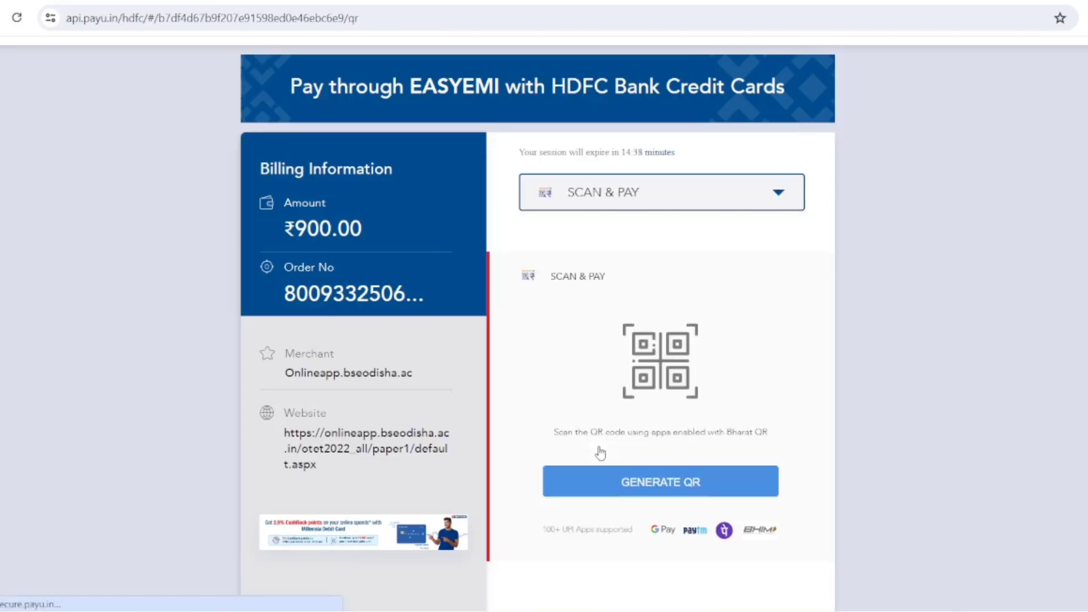
{"action": "left_click", "coordinate": [639, 486]}
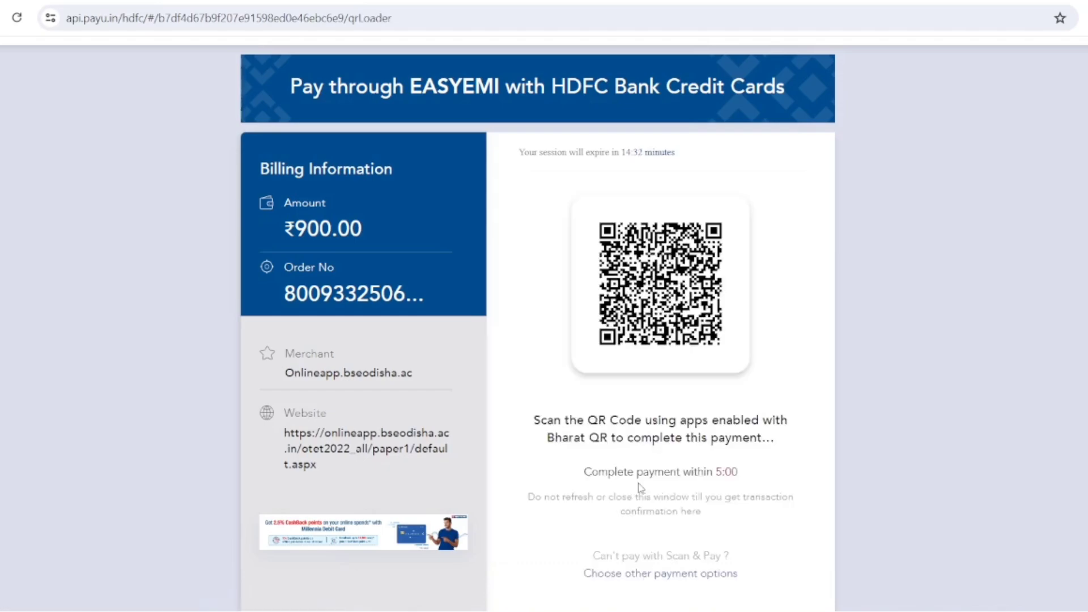